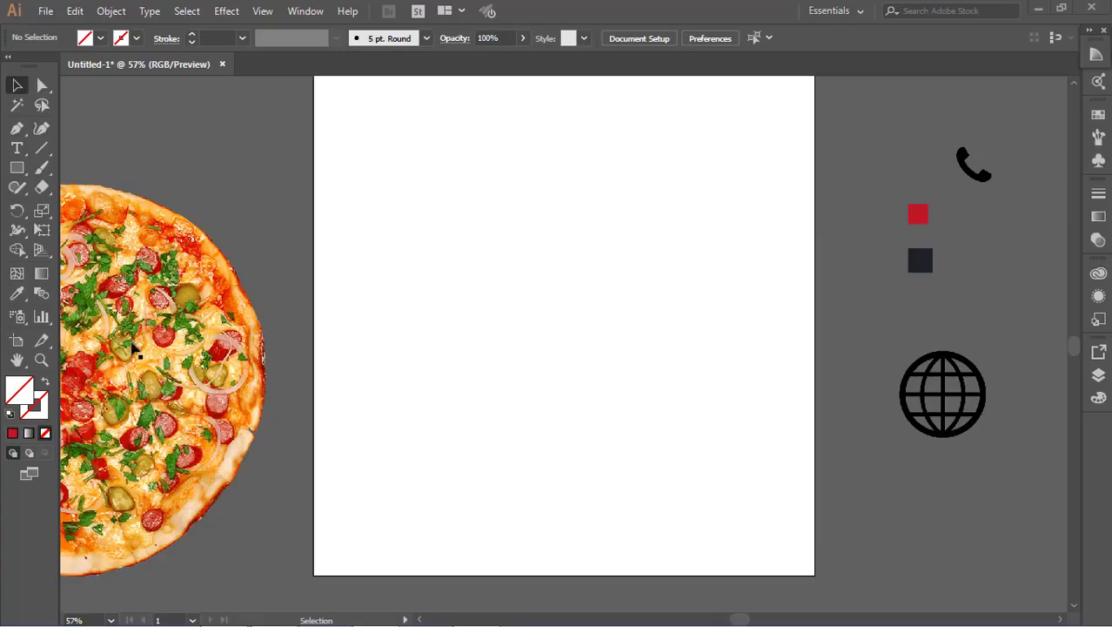
# Draw an artboard-sized rectangle and fill it with the dark navy from the sample square.
pyautogui.click(16, 168)
pyautogui.scroll(1, 365, 113)
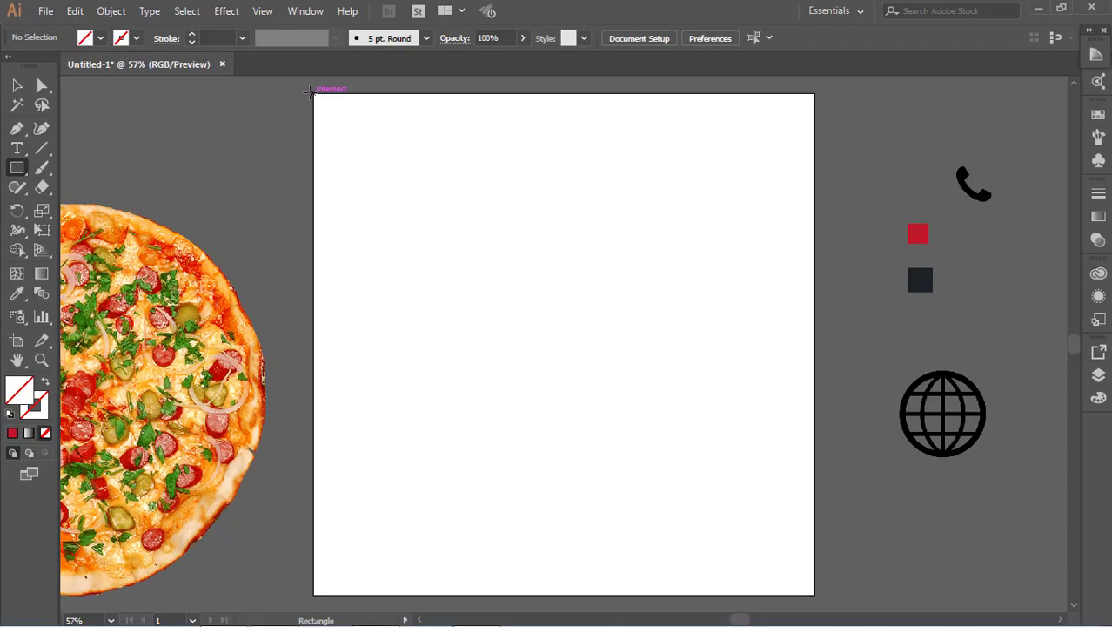
pyautogui.moveTo(313, 94); pyautogui.dragTo(814, 595)
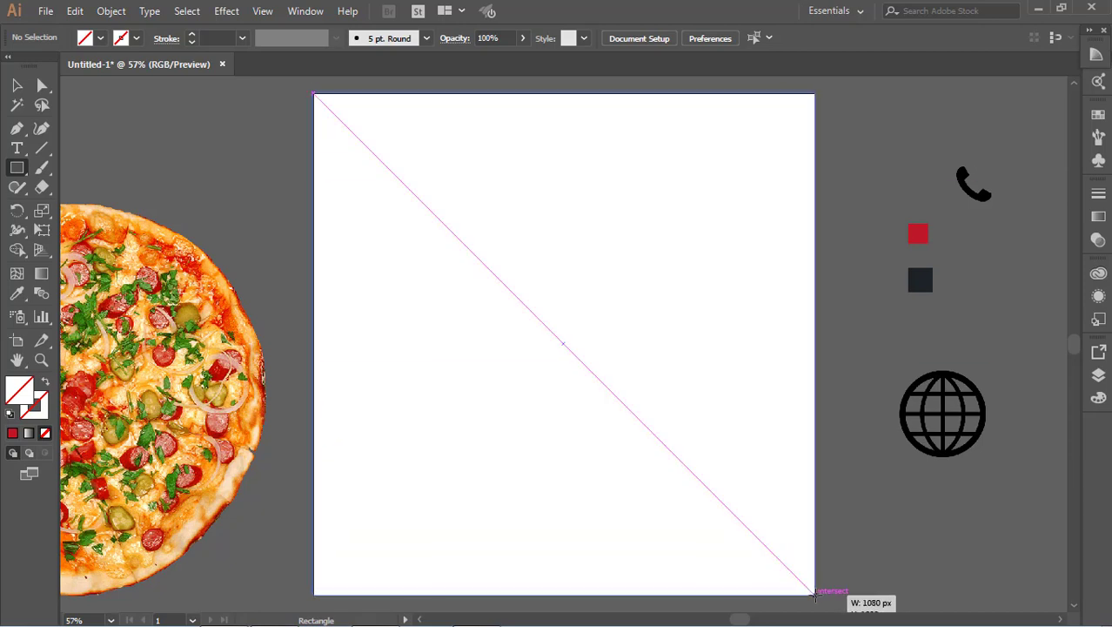
pyautogui.click(17, 294)
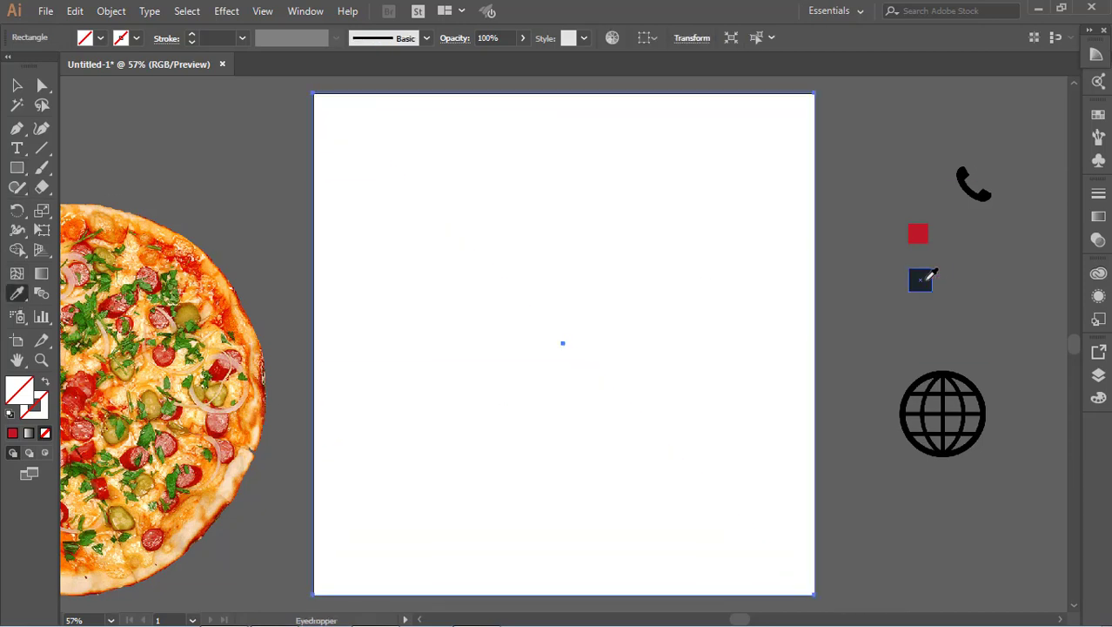
pyautogui.click(913, 285)
# Check the dark sample square's hex fill value, #1e2329, in the Color Picker.
pyautogui.click(16, 85)
pyautogui.click(522, 82)
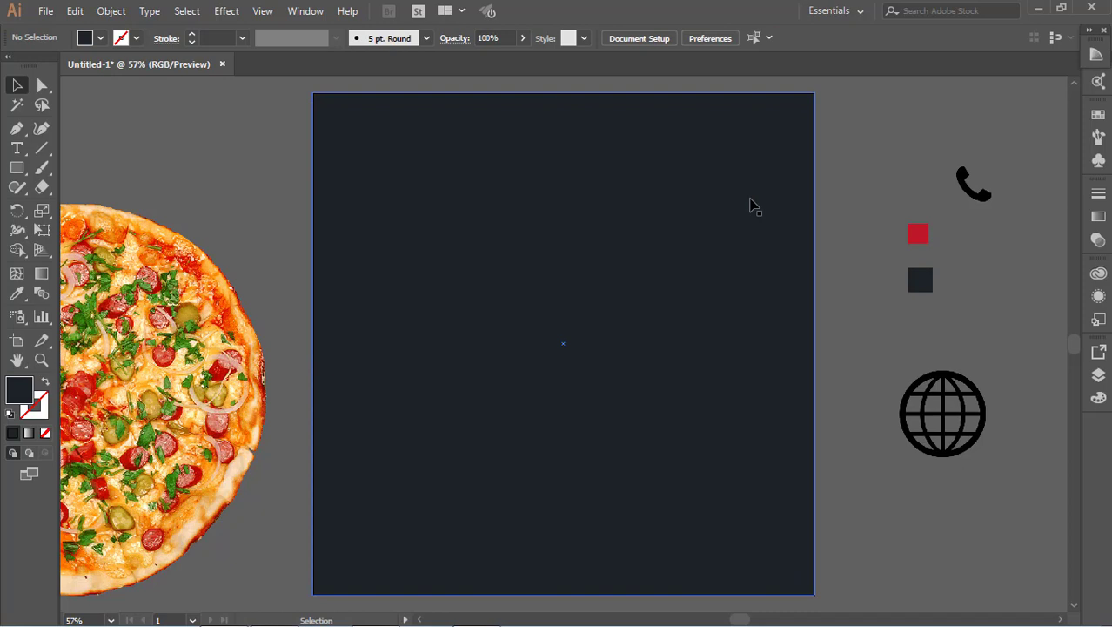
pyautogui.click(928, 284)
pyautogui.doubleClick(19, 391)
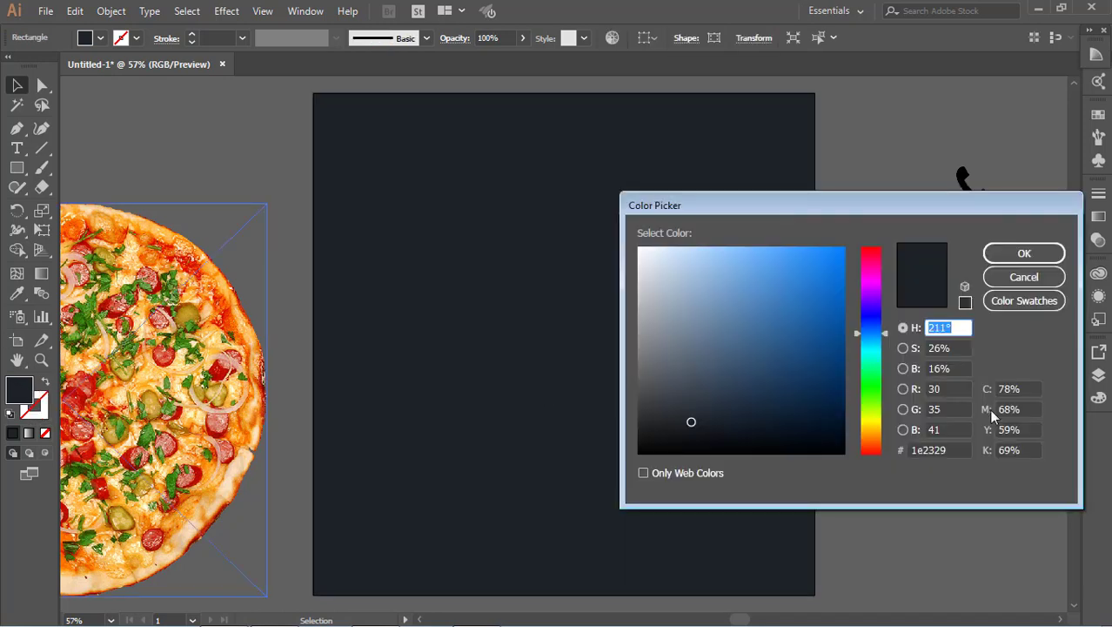
pyautogui.doubleClick(928, 450)
pyautogui.click(1025, 253)
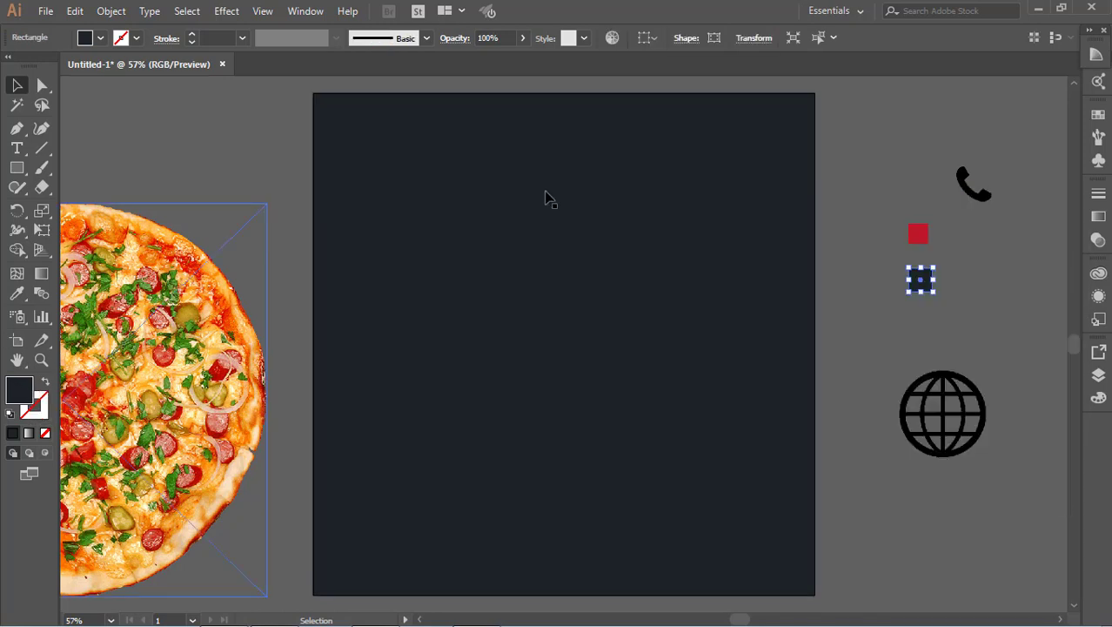
pyautogui.click(147, 152)
pyautogui.click(17, 167)
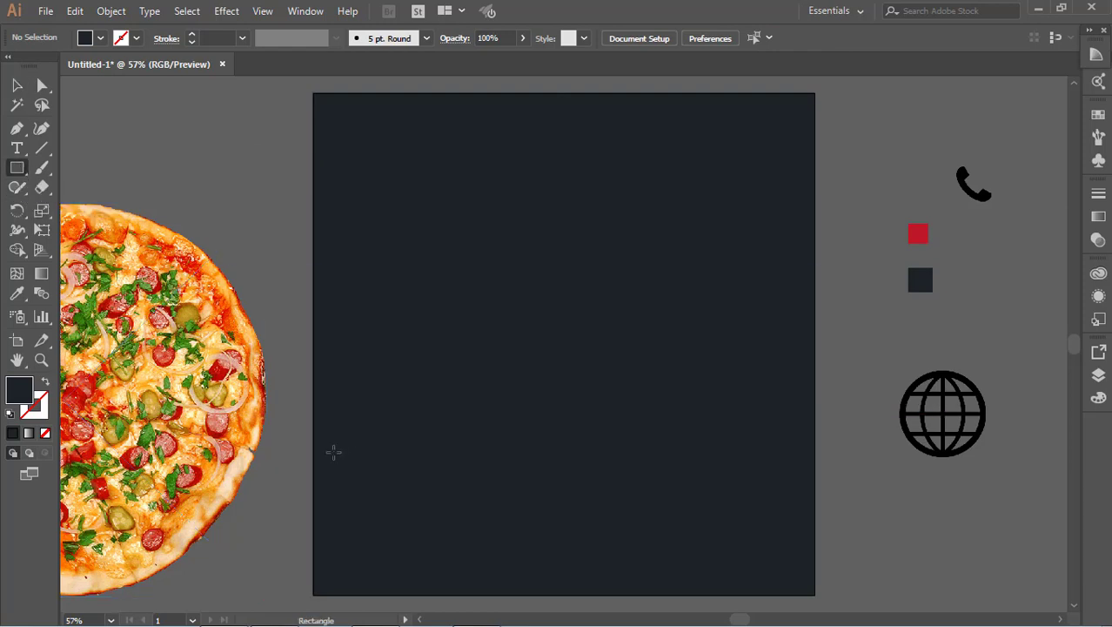
# Draw a band across the artboard's bottom and fill it with the sample red #c0172a.
pyautogui.moveTo(314, 475); pyautogui.dragTo(816, 596)
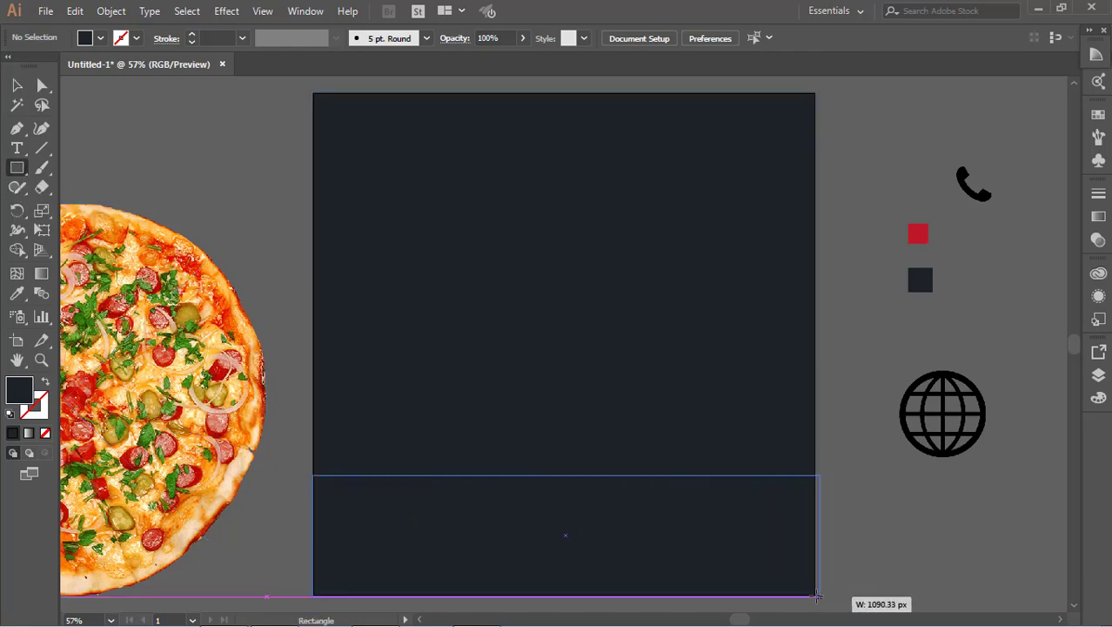
pyautogui.press('i')
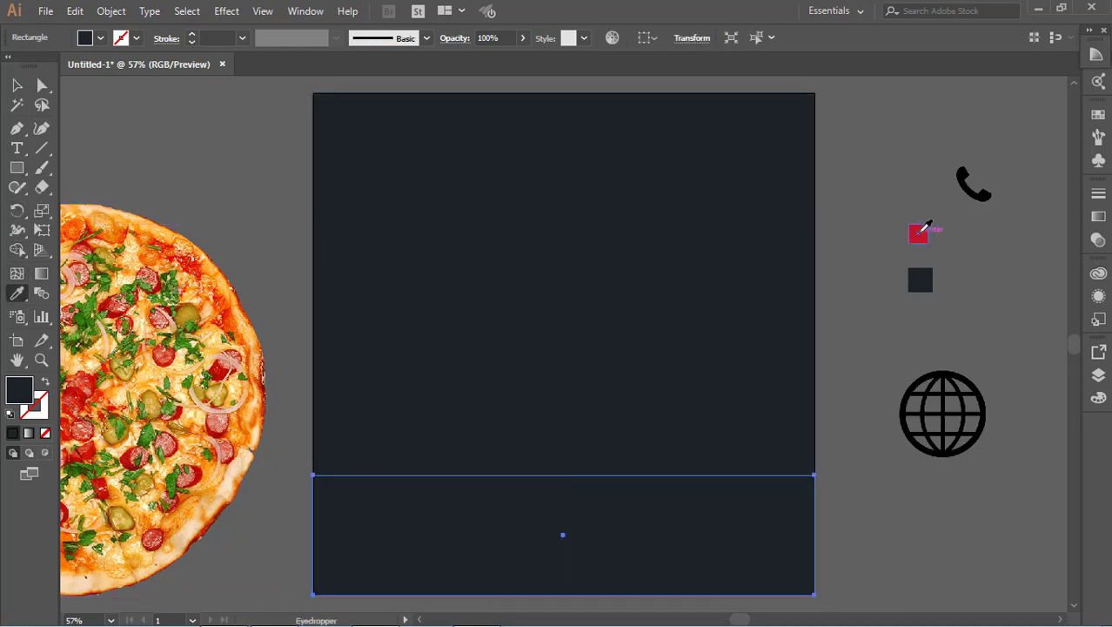
pyautogui.click(920, 234)
pyautogui.click(17, 85)
pyautogui.click(165, 391)
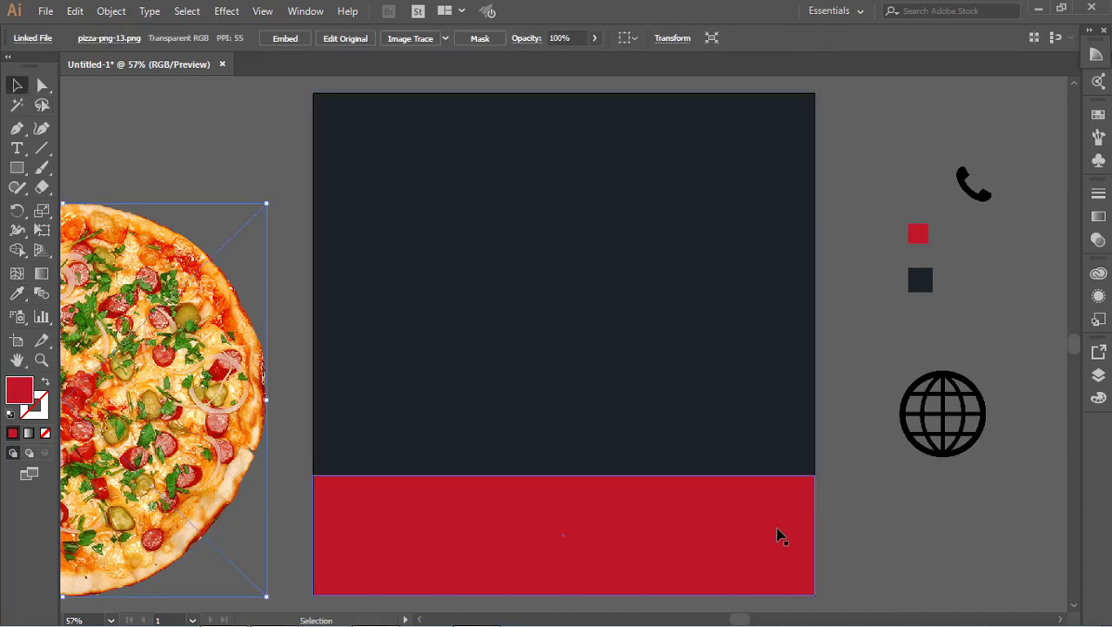
pyautogui.click(781, 535)
pyautogui.click(944, 489)
pyautogui.click(745, 490)
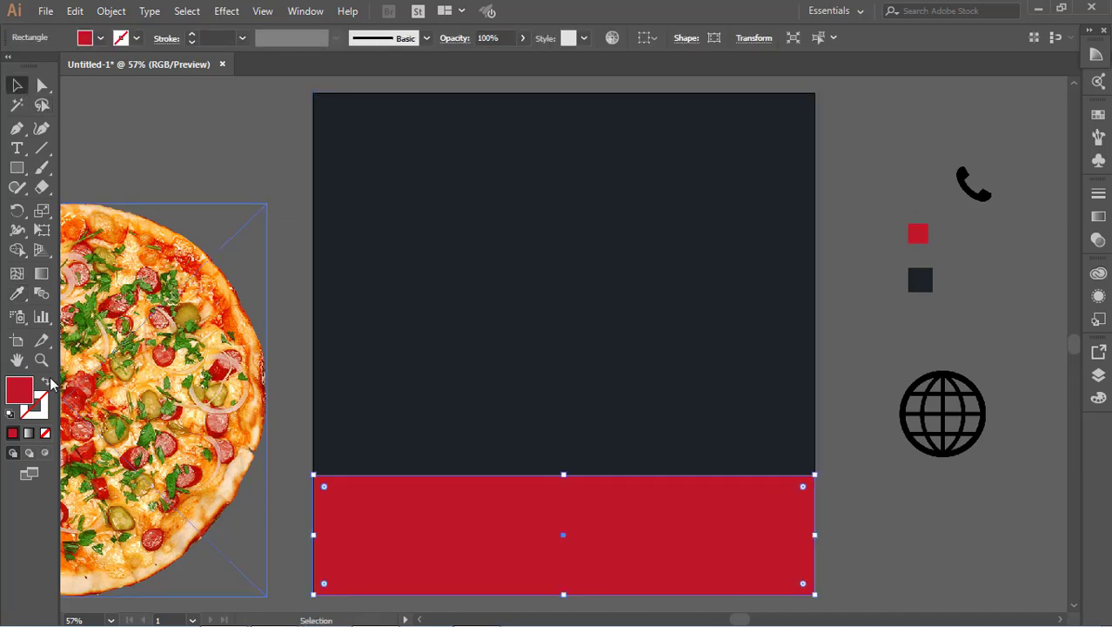
pyautogui.doubleClick(31, 392)
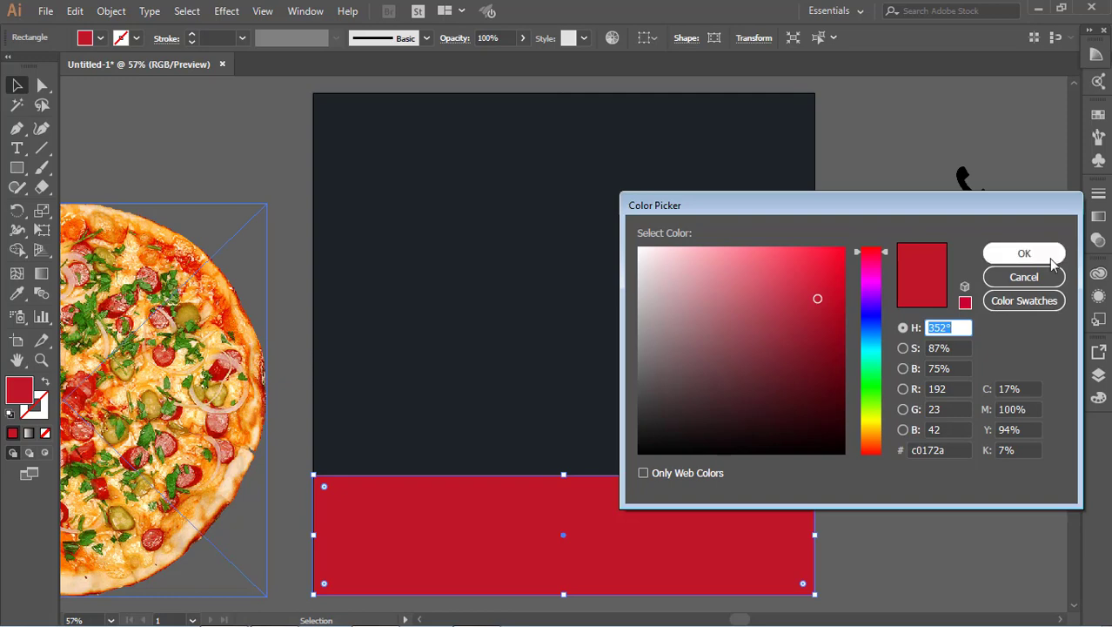
pyautogui.click(1025, 252)
# Move the pizza onto the artboard, stacked above the background but behind the red band.
pyautogui.moveTo(164, 397)
pyautogui.mouseDown()
pyautogui.moveTo(611, 275)
pyautogui.moveTo(662, 339)
pyautogui.moveTo(613, 370)
pyautogui.moveTo(612, 383)
pyautogui.mouseUp()
pyautogui.rightClick(663, 339)
pyautogui.moveTo(907, 473)
pyautogui.click(884, 460)
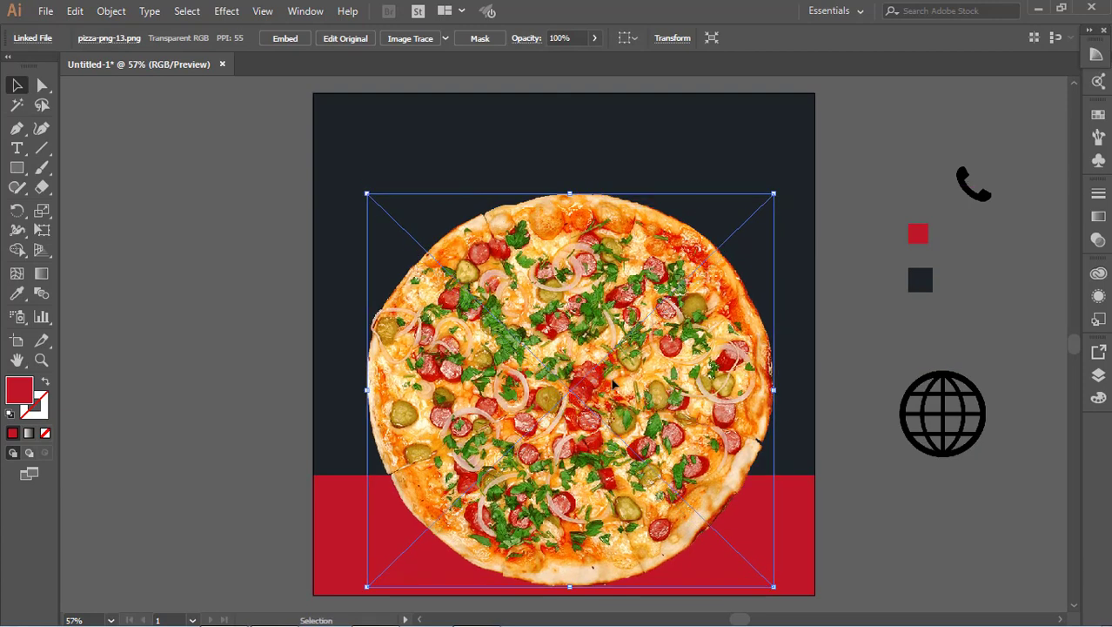
pyautogui.rightClick(813, 531)
pyautogui.click(765, 448)
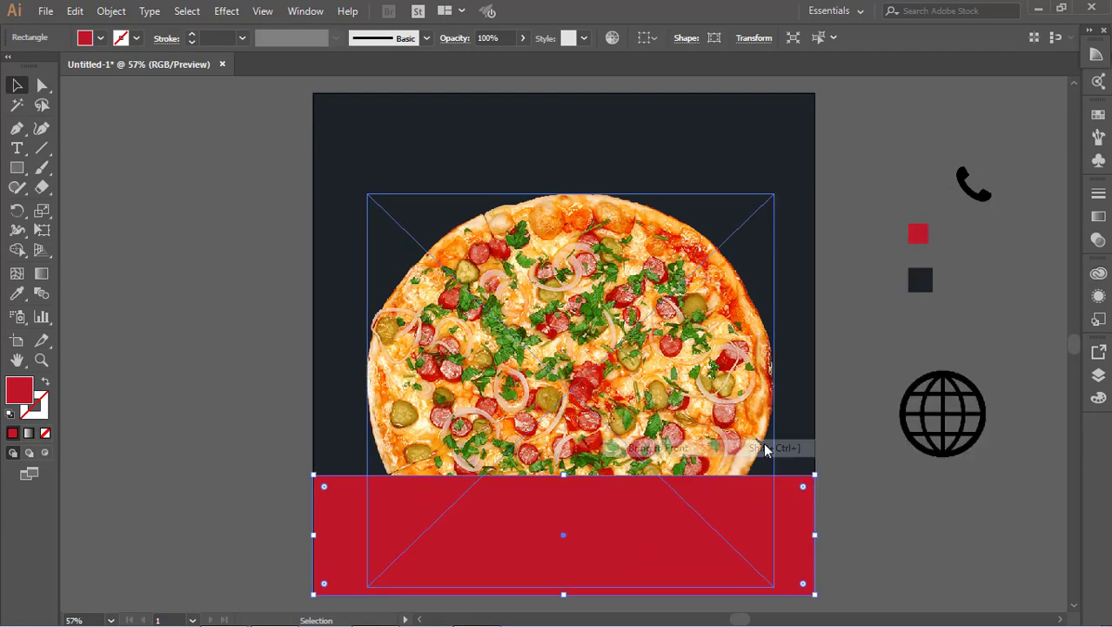
pyautogui.click(183, 348)
pyautogui.click(16, 167)
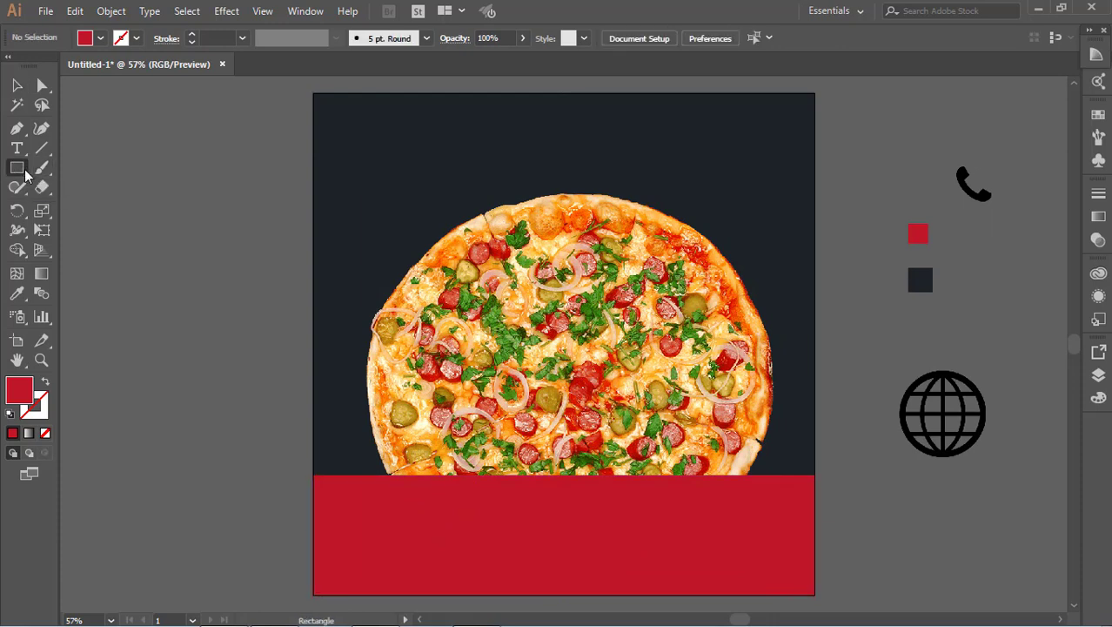
# Draw a large circle over the pizza as a red, unfilled 10 pt outline.
pyautogui.moveTo(24, 174); pyautogui.dragTo(89, 206)
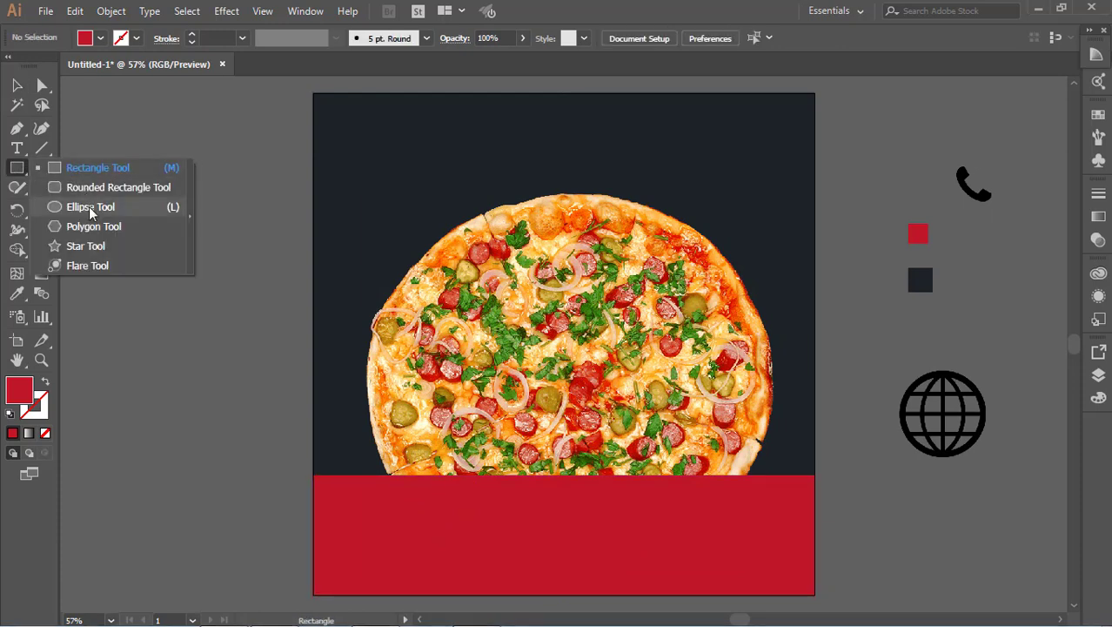
pyautogui.moveTo(338, 218); pyautogui.dragTo(820, 520)
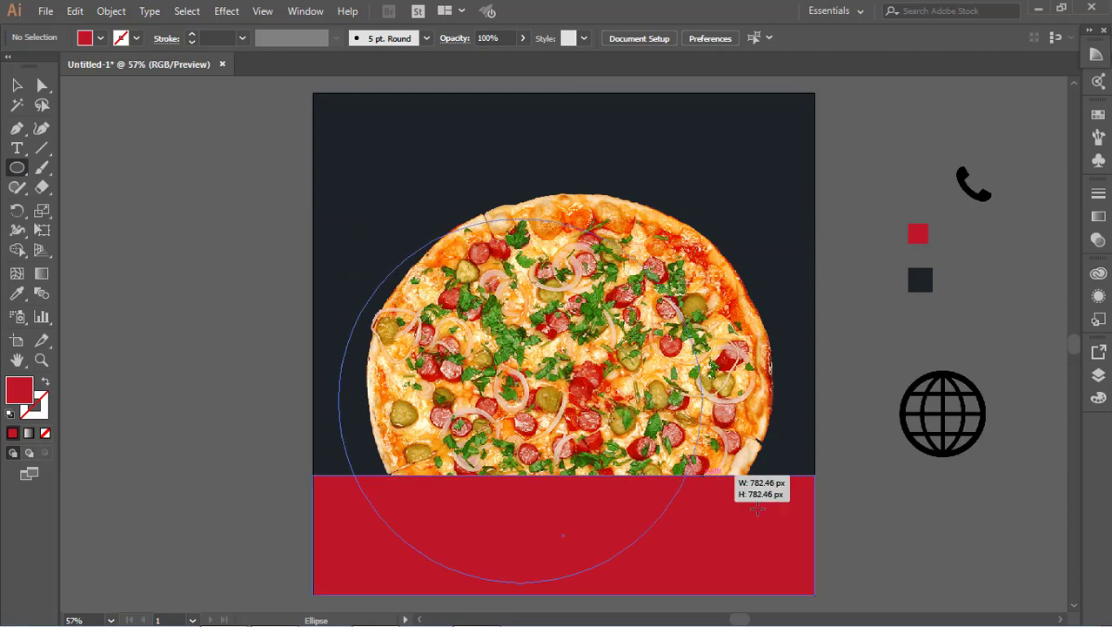
pyautogui.click(46, 382)
pyautogui.click(242, 38)
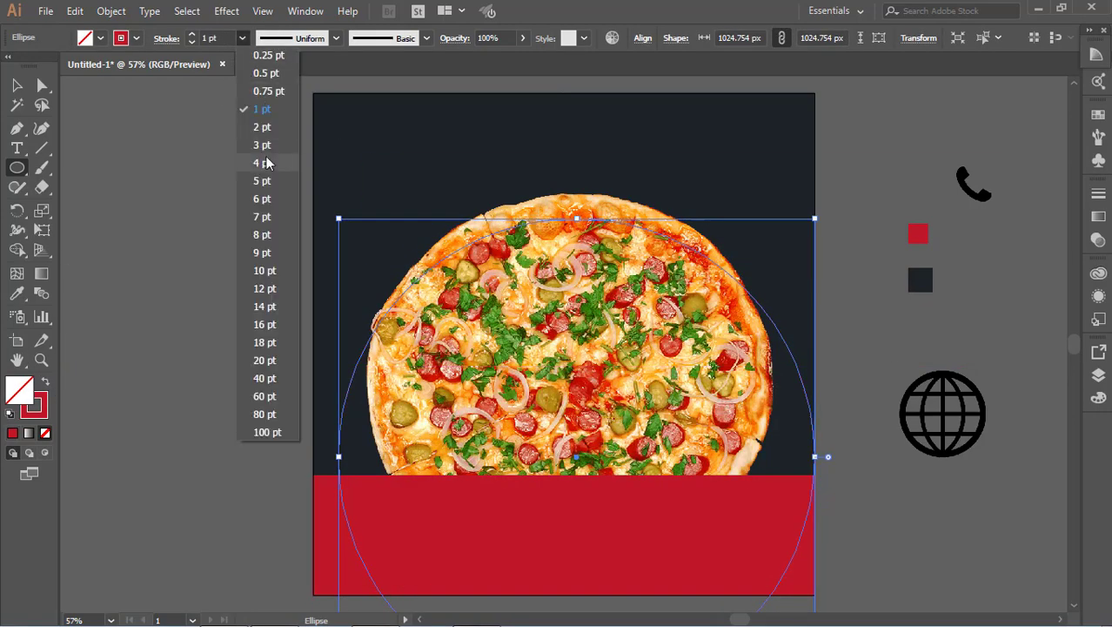
pyautogui.click(264, 160)
pyautogui.click(242, 37)
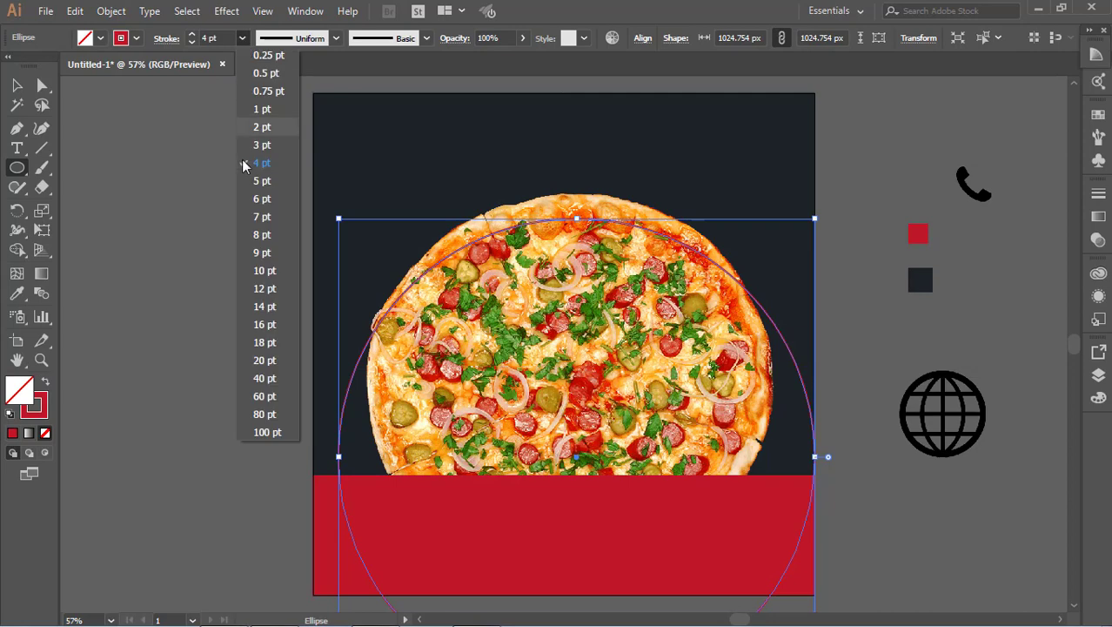
pyautogui.click(264, 270)
# Move and scale the circle to about 952 px so it rings the pizza.
pyautogui.press('v')
pyautogui.click(824, 390)
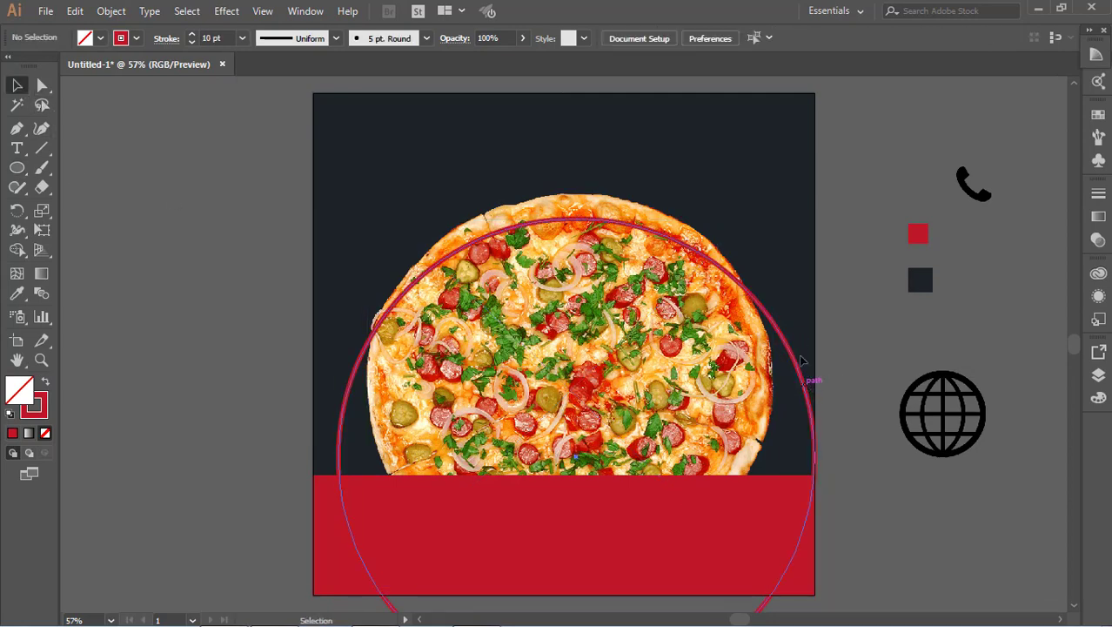
pyautogui.moveTo(806, 391); pyautogui.dragTo(799, 348)
pyautogui.click(824, 442)
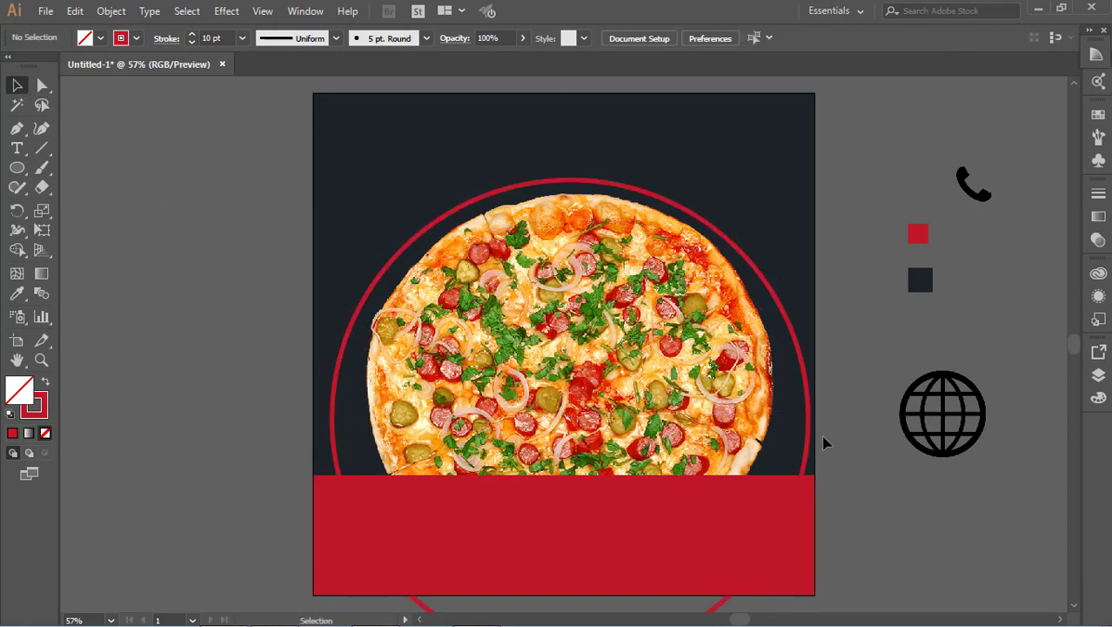
pyautogui.click(811, 442)
pyautogui.scroll(-2, 714, 438)
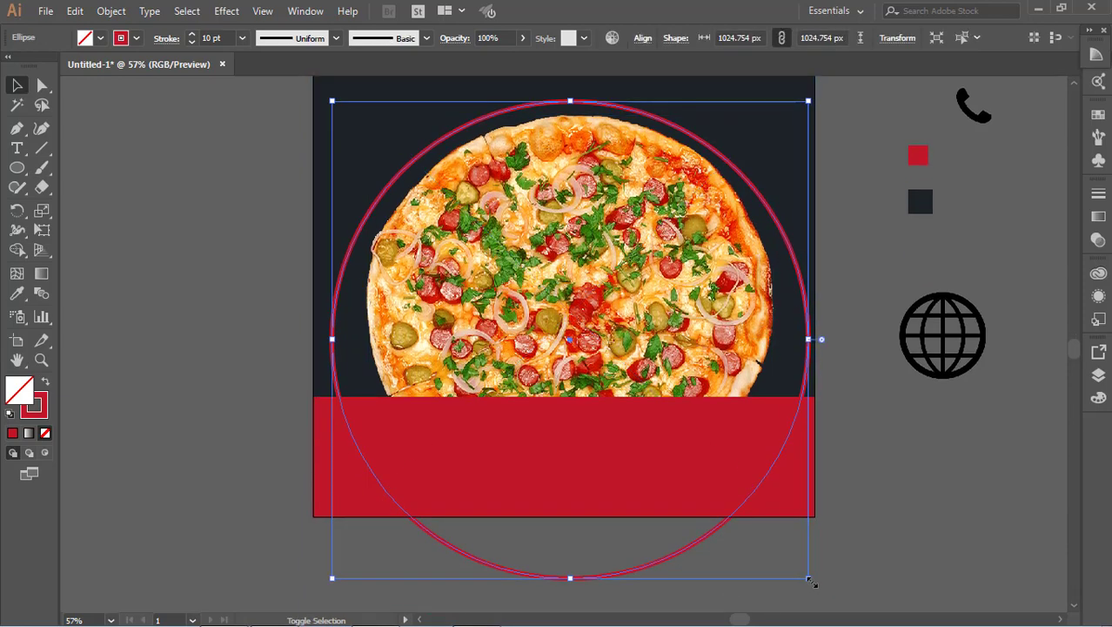
pyautogui.moveTo(810, 580); pyautogui.dragTo(748, 515)
pyautogui.hotkey('shift', 'Right')
pyautogui.hotkey('shift', 'Right')
pyautogui.hotkey('shift', 'Right')
pyautogui.hotkey('shift', 'Right')
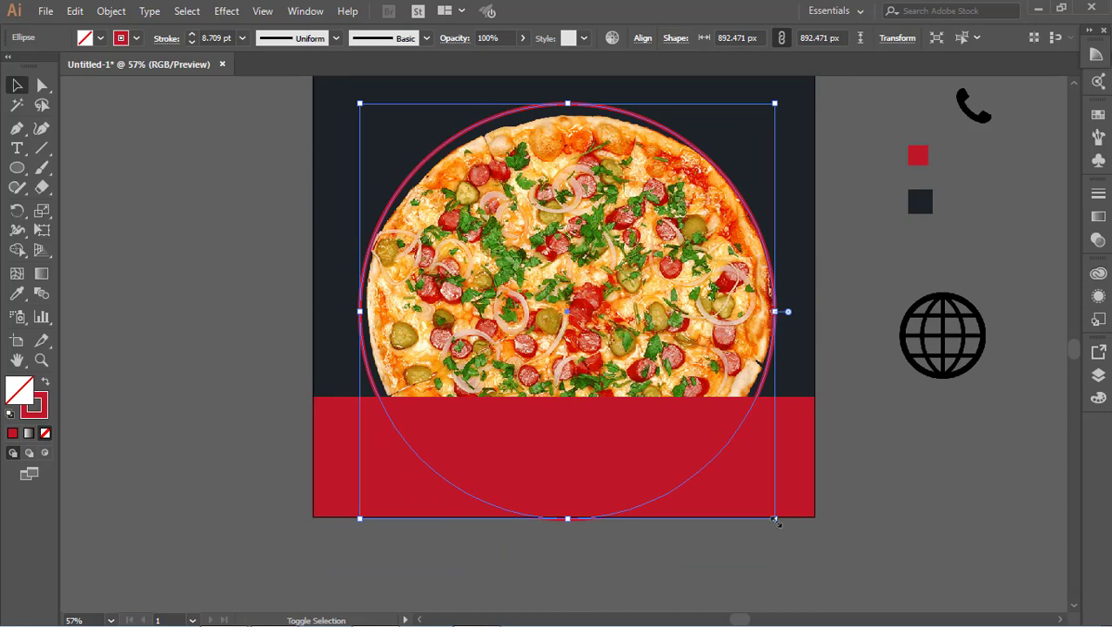
pyautogui.moveTo(776, 516); pyautogui.dragTo(802, 549)
pyautogui.hotkey('shift', 'Left')
pyautogui.hotkey('shift', 'Left')
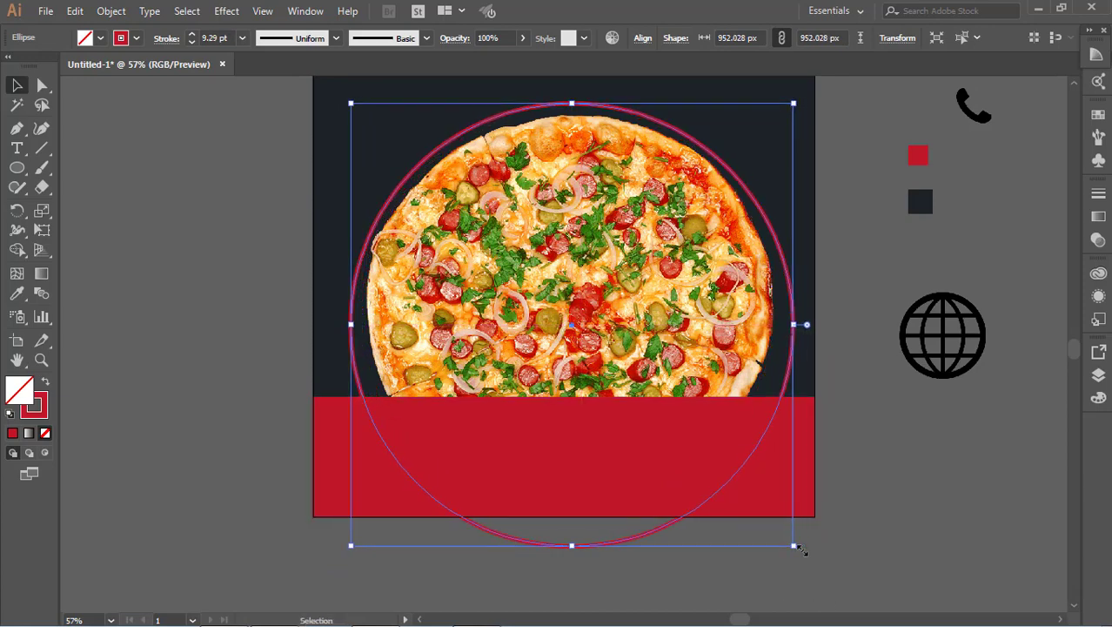
pyautogui.press('Up')
pyautogui.press('Up')
pyautogui.press('Up')
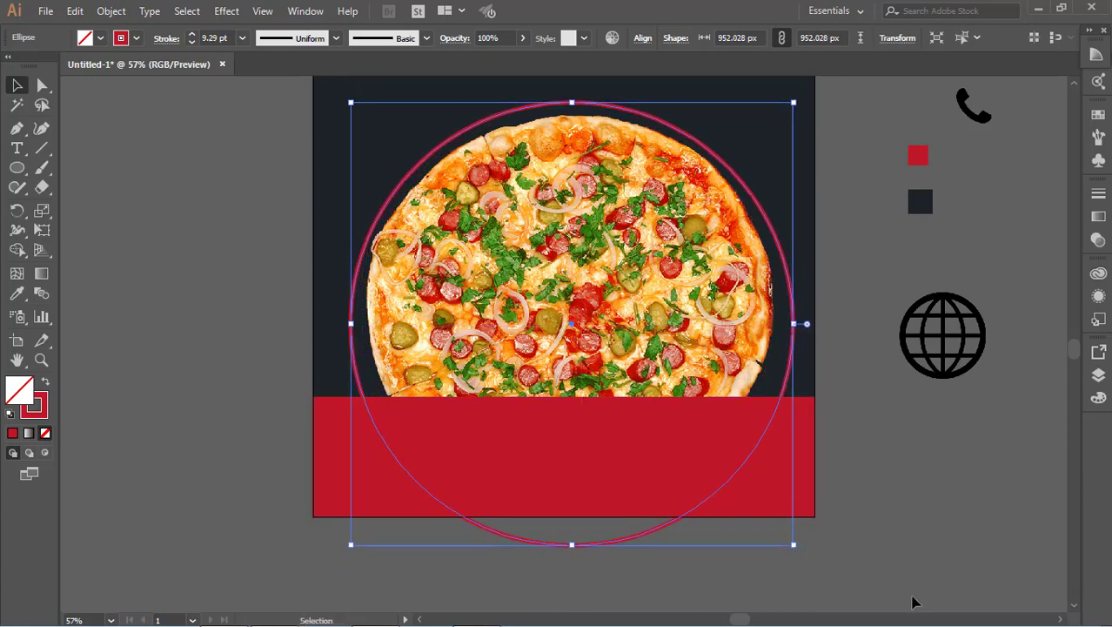
pyautogui.click(931, 531)
pyautogui.scroll(4, 931, 531)
pyautogui.scroll(-3, 935, 529)
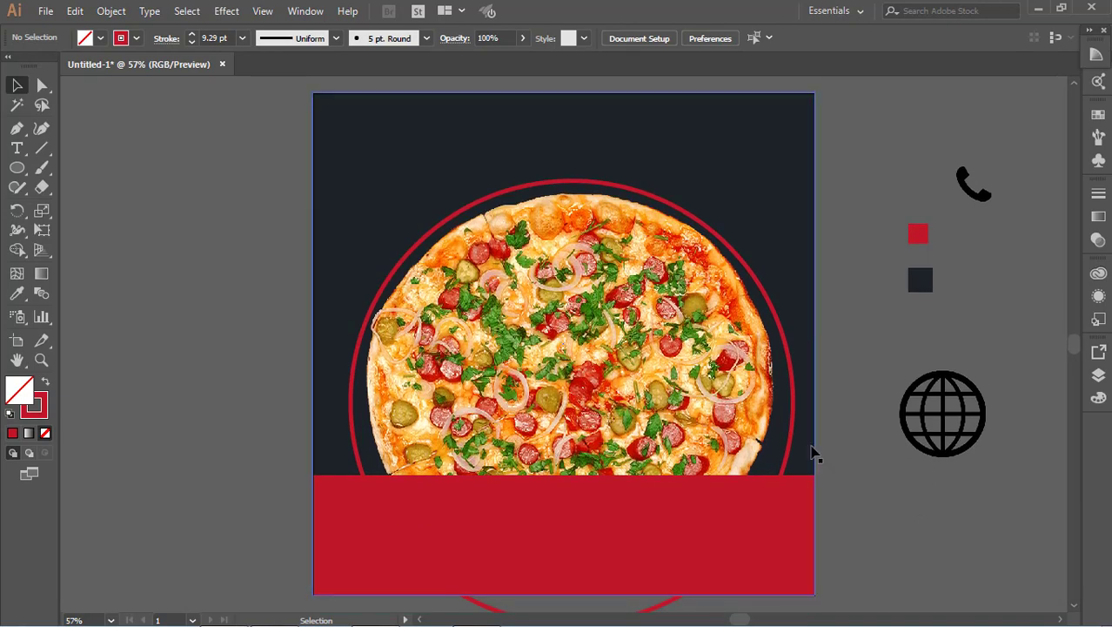
# Nudge the pizza down, resize the ring to 941.6 px and centre both on each other.
pyautogui.click(661, 383)
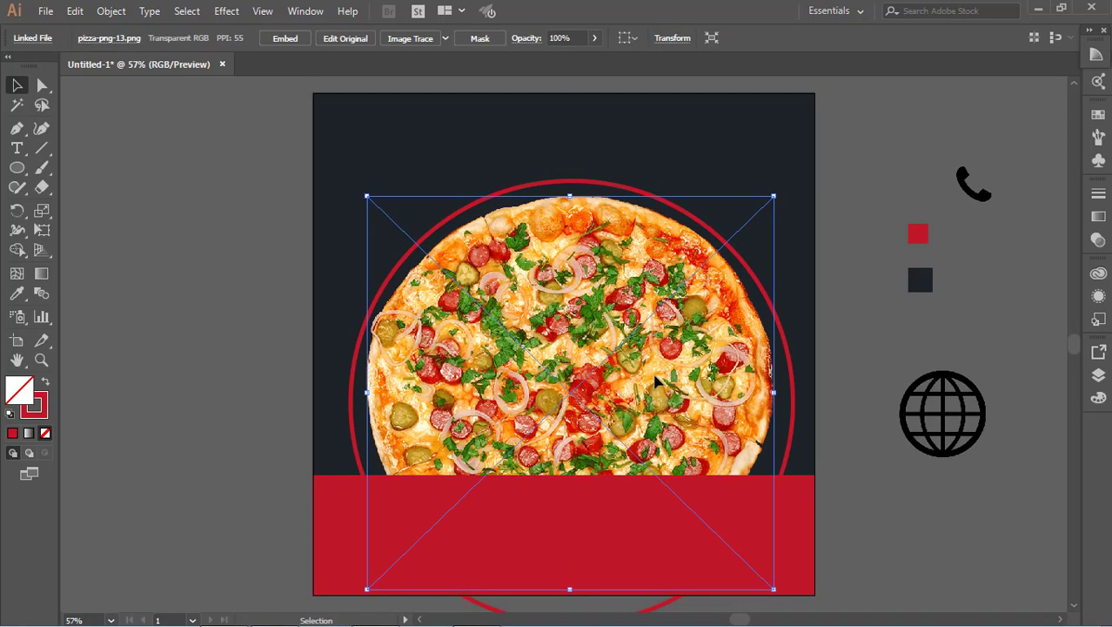
pyautogui.press('Down')
pyautogui.press('Down')
pyautogui.press('Down')
pyautogui.press('Down')
pyautogui.press('Down')
pyautogui.press('Down')
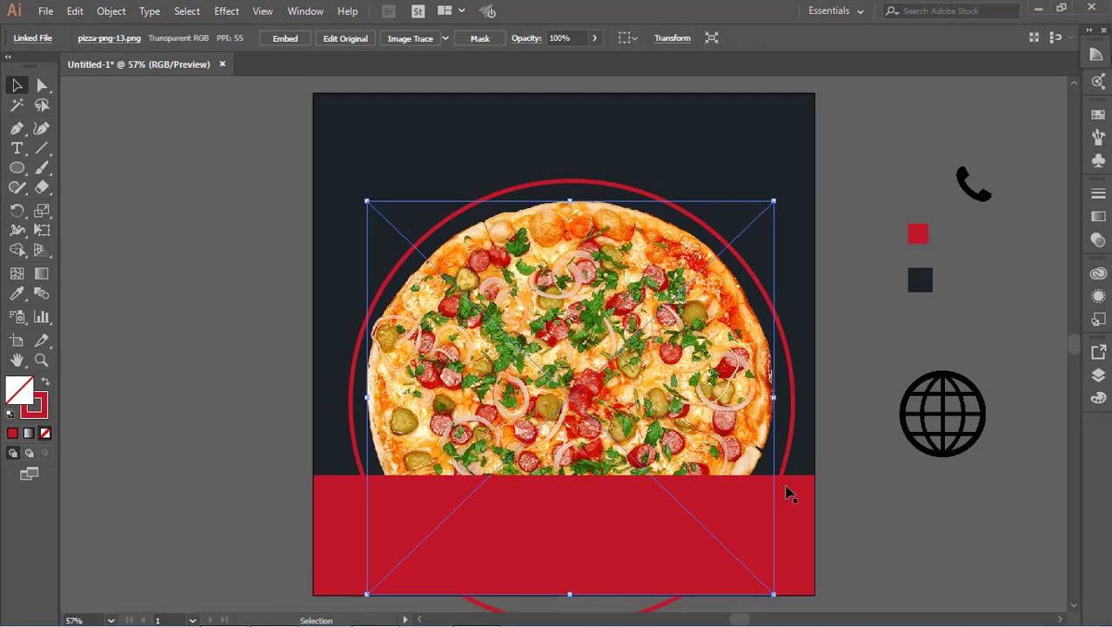
pyautogui.click(792, 401)
pyautogui.moveTo(353, 179); pyautogui.dragTo(354, 186)
pyautogui.scroll(-2, 756, 509)
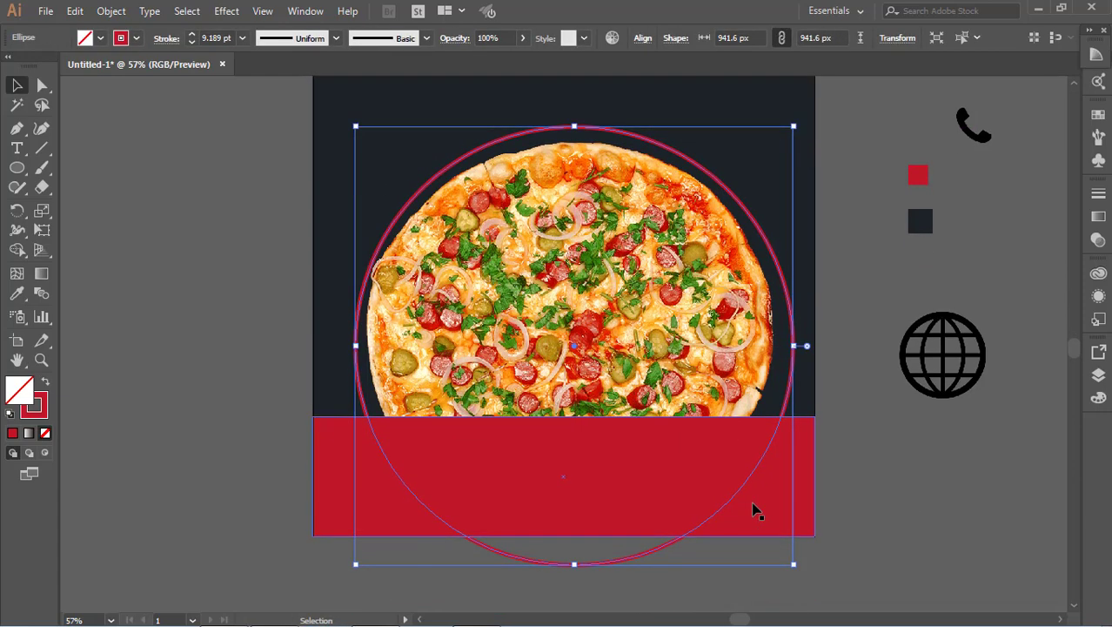
pyautogui.click(648, 313)
pyautogui.keyDown('shift'); pyautogui.click(575, 562); pyautogui.keyUp('shift')
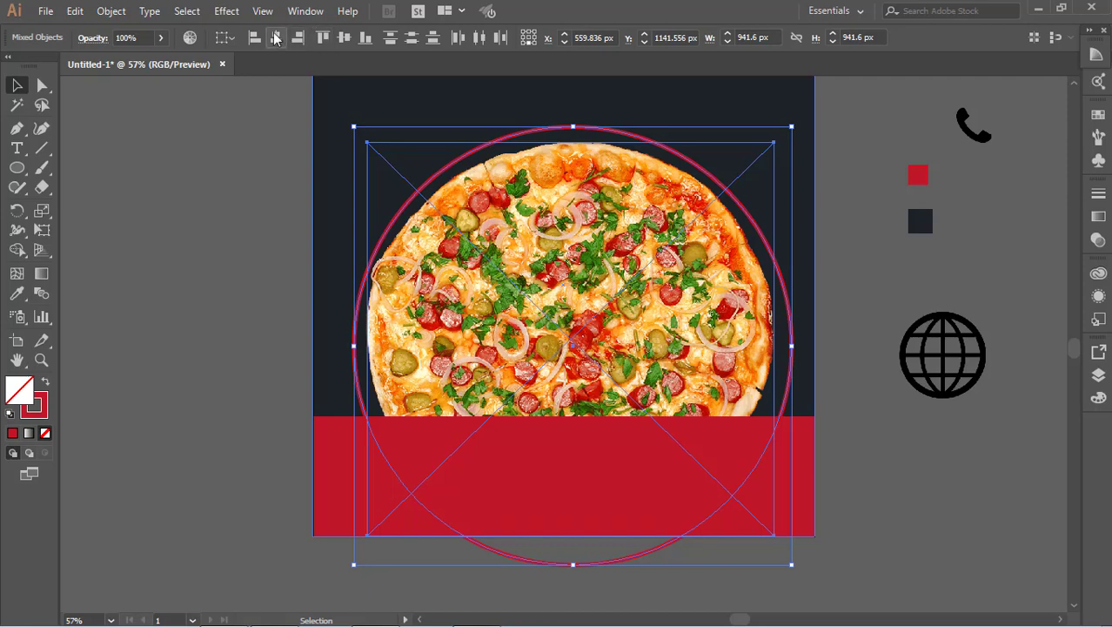
pyautogui.click(275, 38)
pyautogui.click(926, 510)
pyautogui.scroll(2, 926, 510)
# Change the ring's stroke colour to white.
pyautogui.click(779, 405)
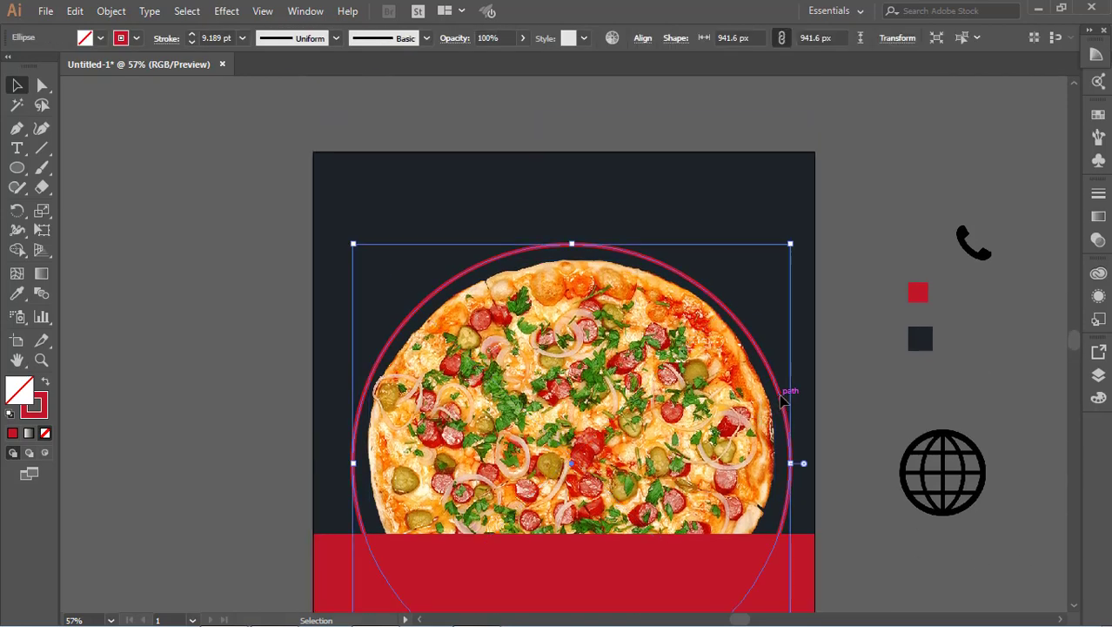
pyautogui.click(135, 38)
pyautogui.click(28, 74)
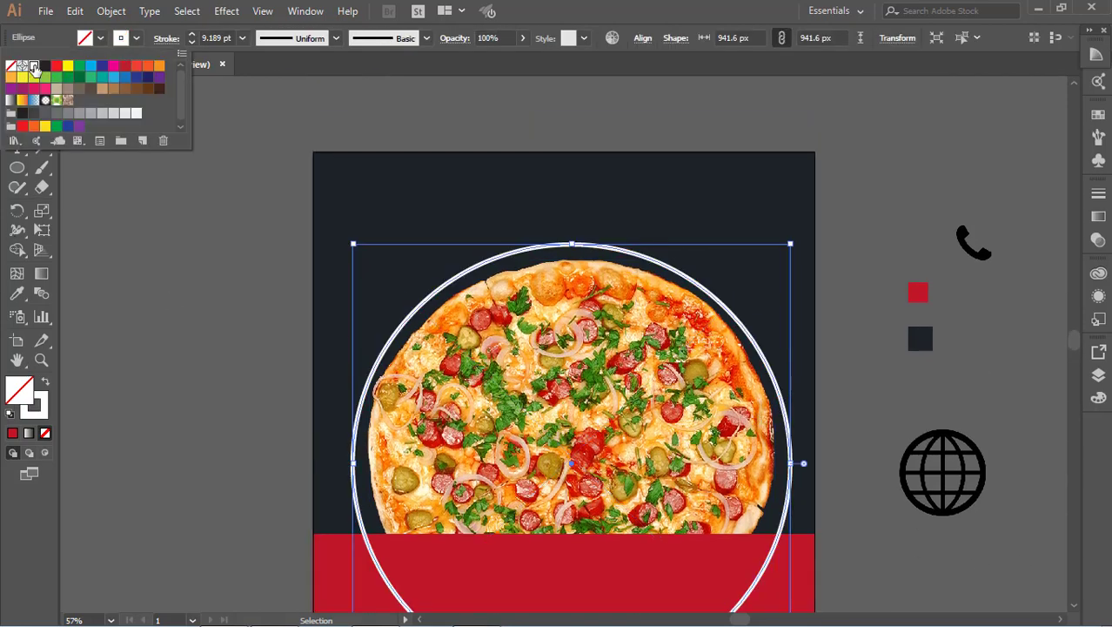
pyautogui.click(166, 312)
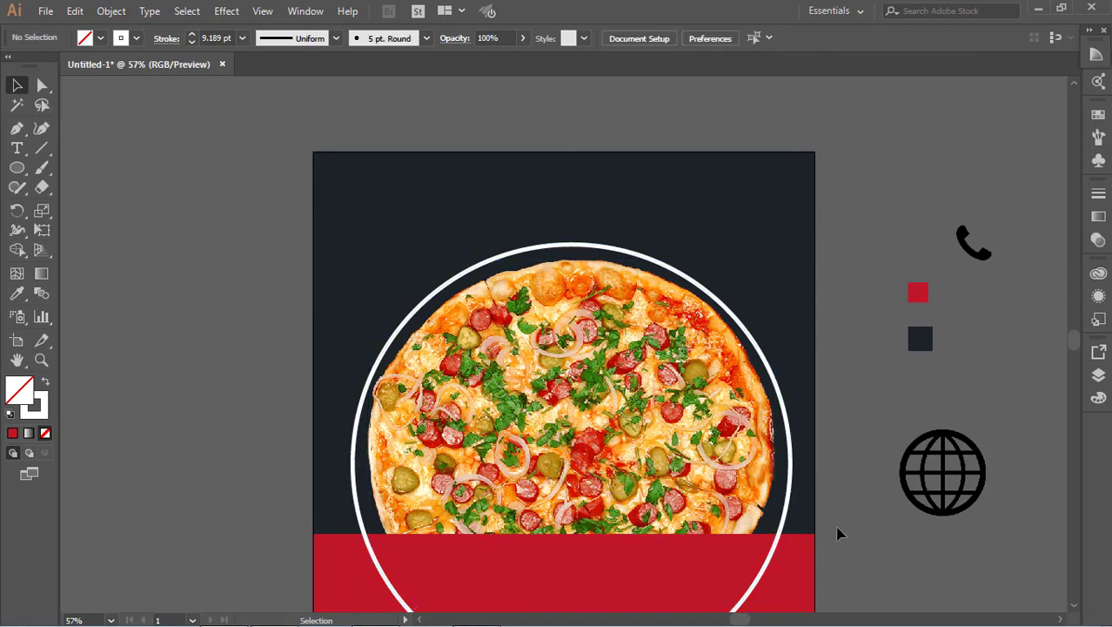
pyautogui.scroll(-1, 838, 529)
# Bring the red band to the front and delete the white ring around the pizza.
pyautogui.click(790, 537)
pyautogui.rightClick(791, 537)
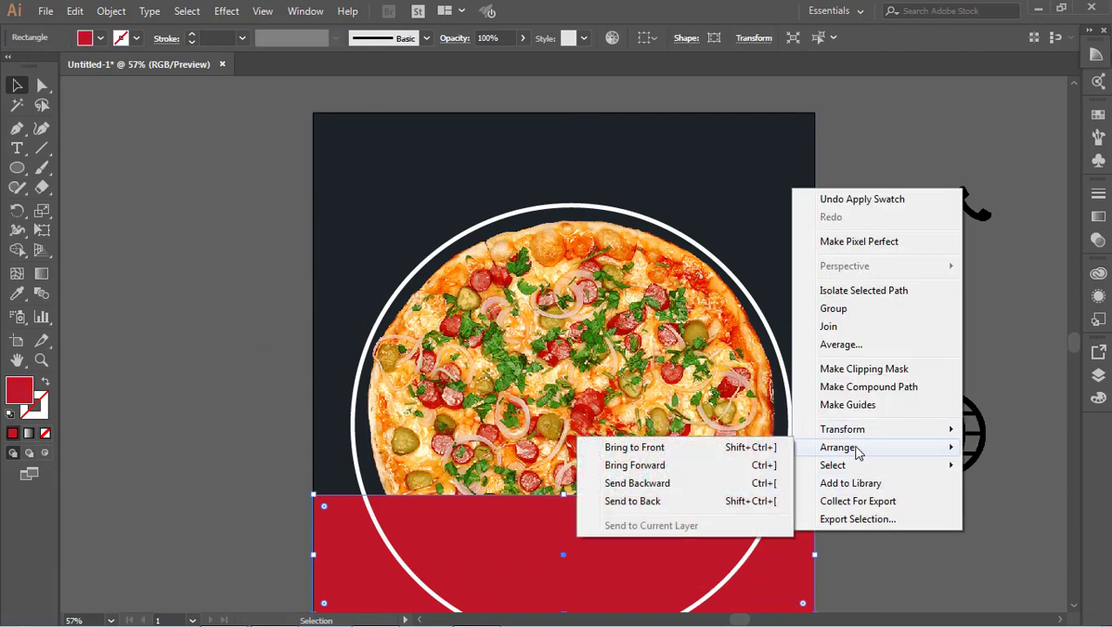
pyautogui.click(644, 447)
pyautogui.click(841, 576)
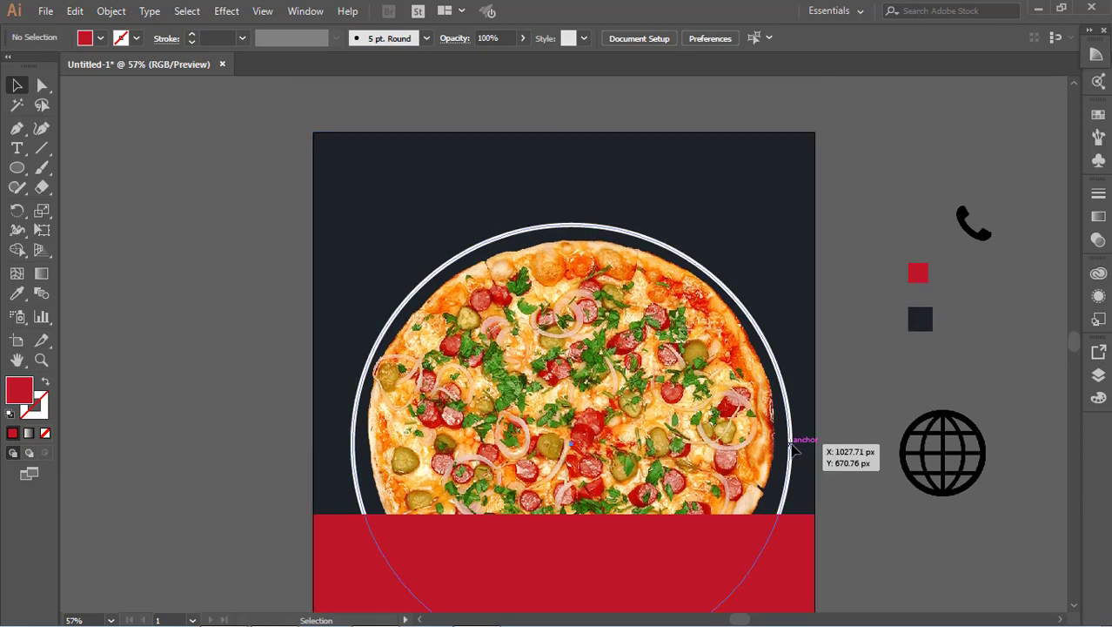
pyautogui.click(792, 447)
pyautogui.press('Delete')
pyautogui.click(600, 395)
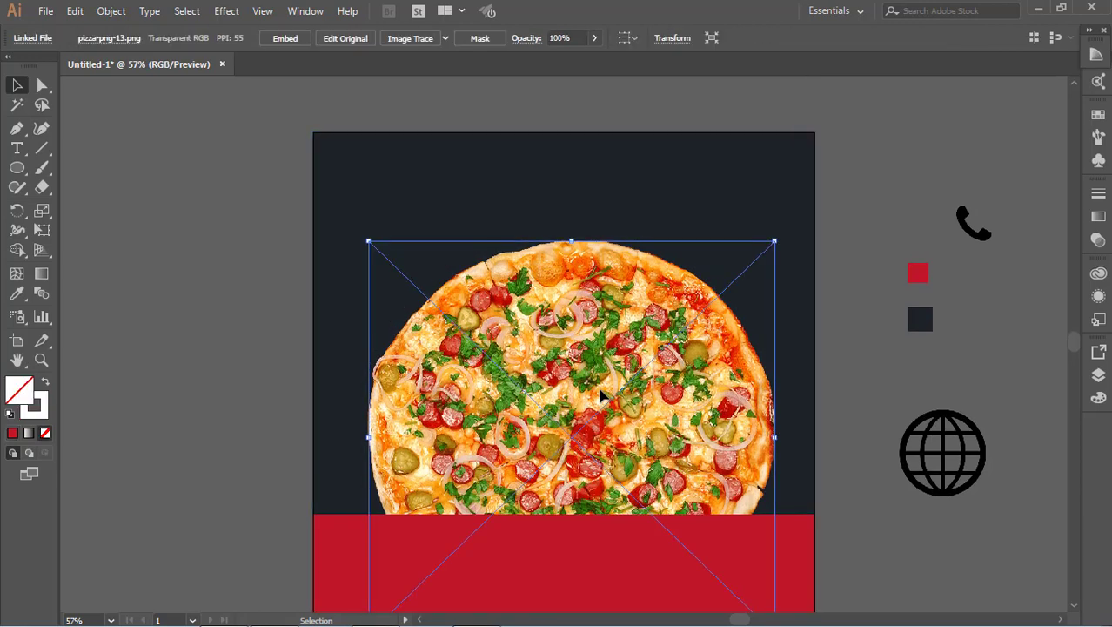
pyautogui.click(888, 538)
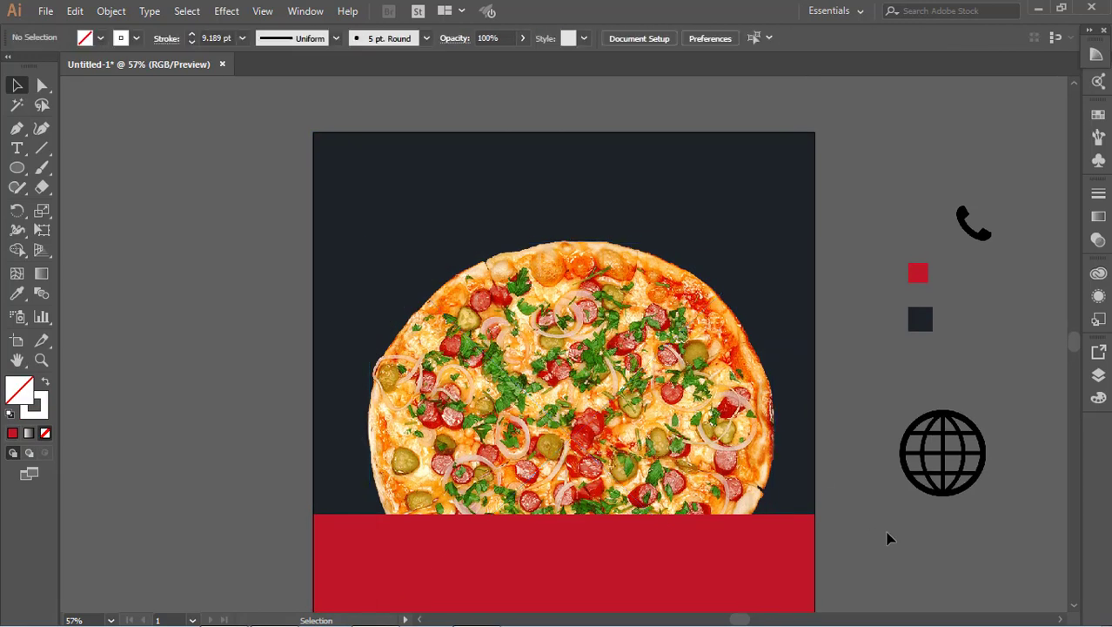
# Browse the Line, Ellipse and Pen tool flyouts in the toolbar.
pyautogui.click(49, 148)
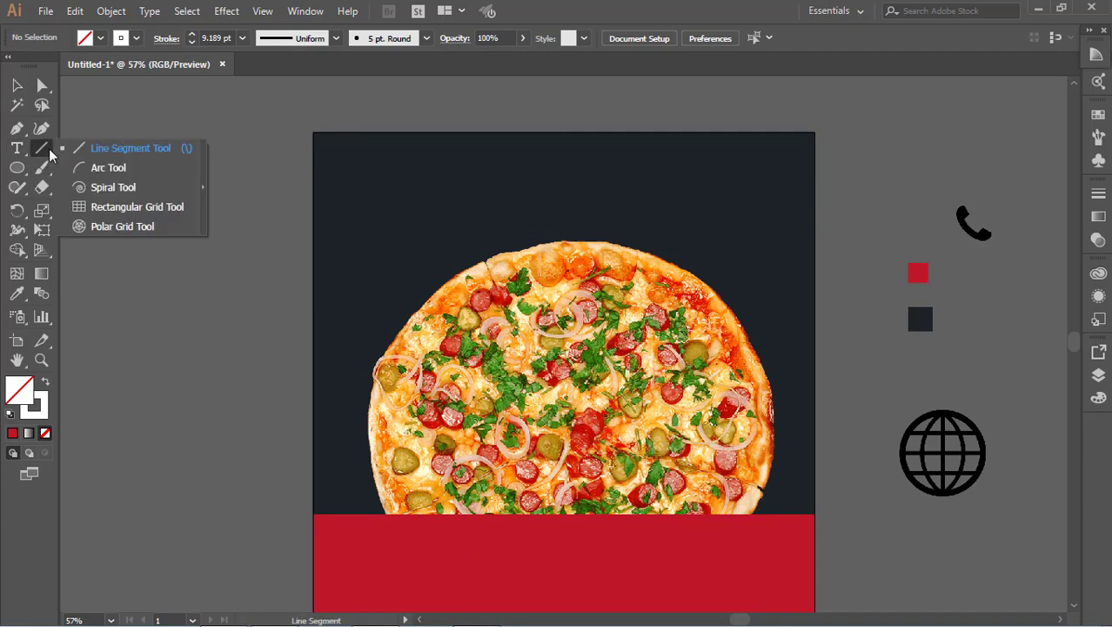
pyautogui.click(23, 170)
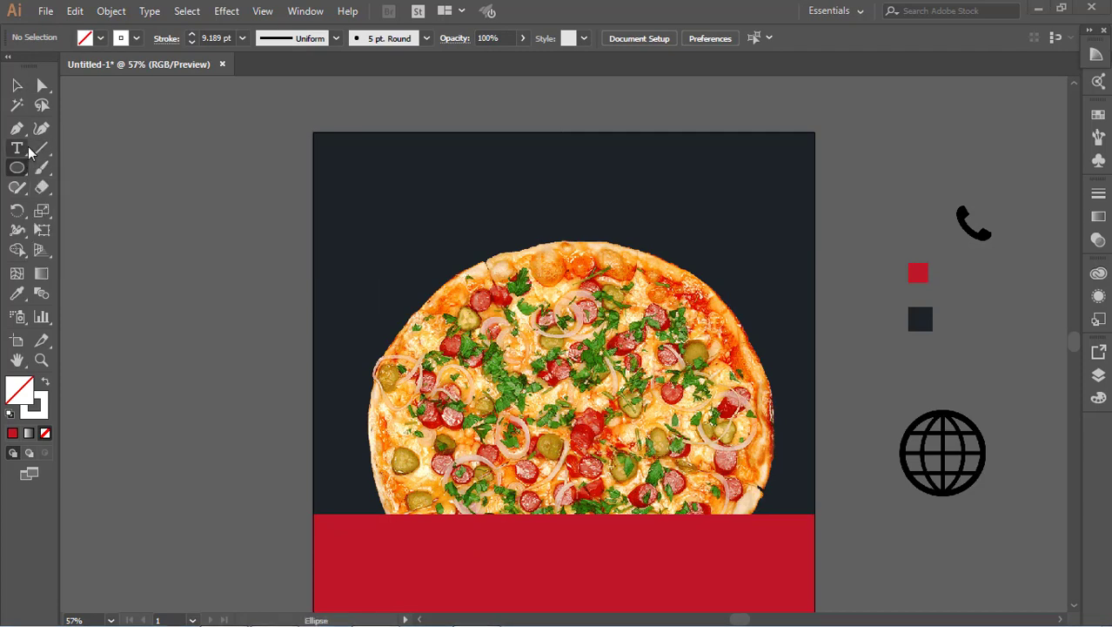
pyautogui.click(16, 128)
pyautogui.click(74, 126)
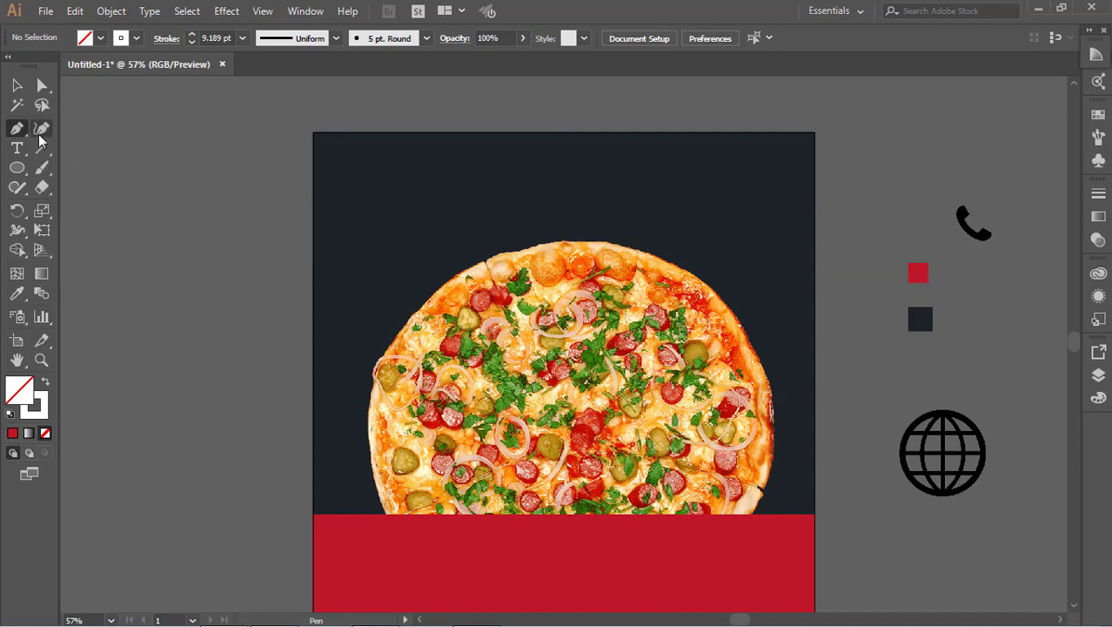
pyautogui.click(24, 138)
# Try a two-point Curvature curve beside the pizza, then cancel it.
pyautogui.click(41, 128)
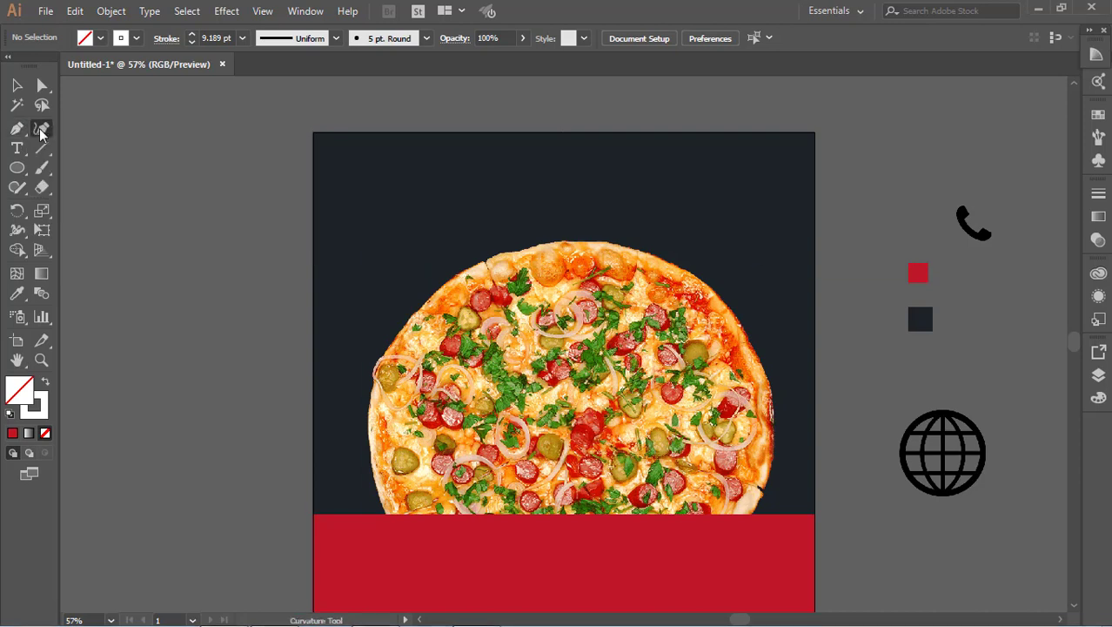
pyautogui.click(426, 245)
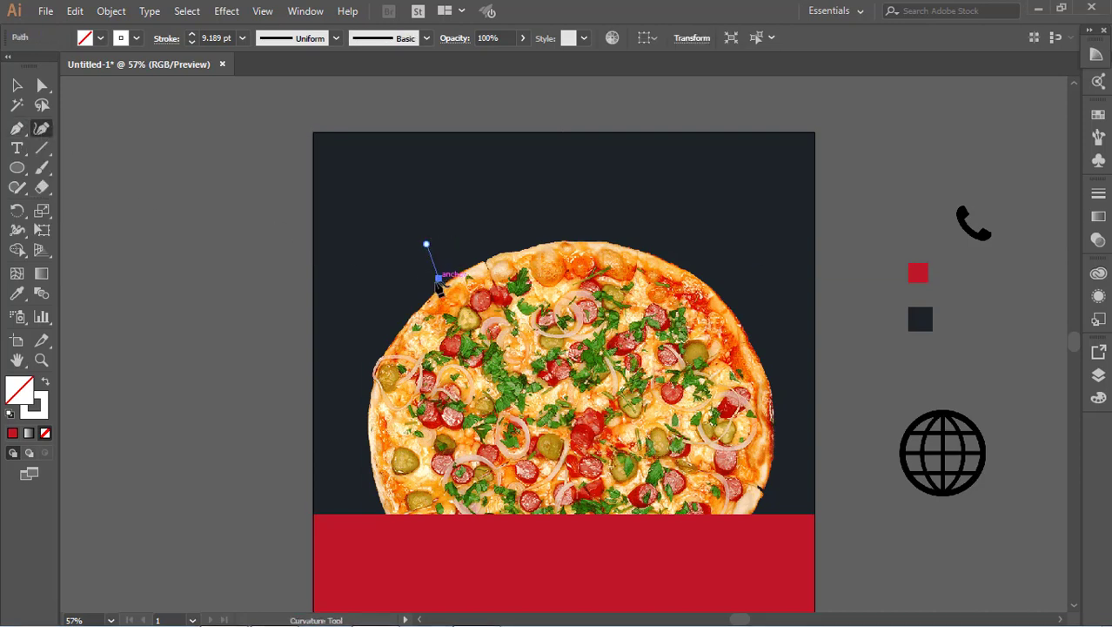
pyautogui.click(434, 287)
pyautogui.press('Escape')
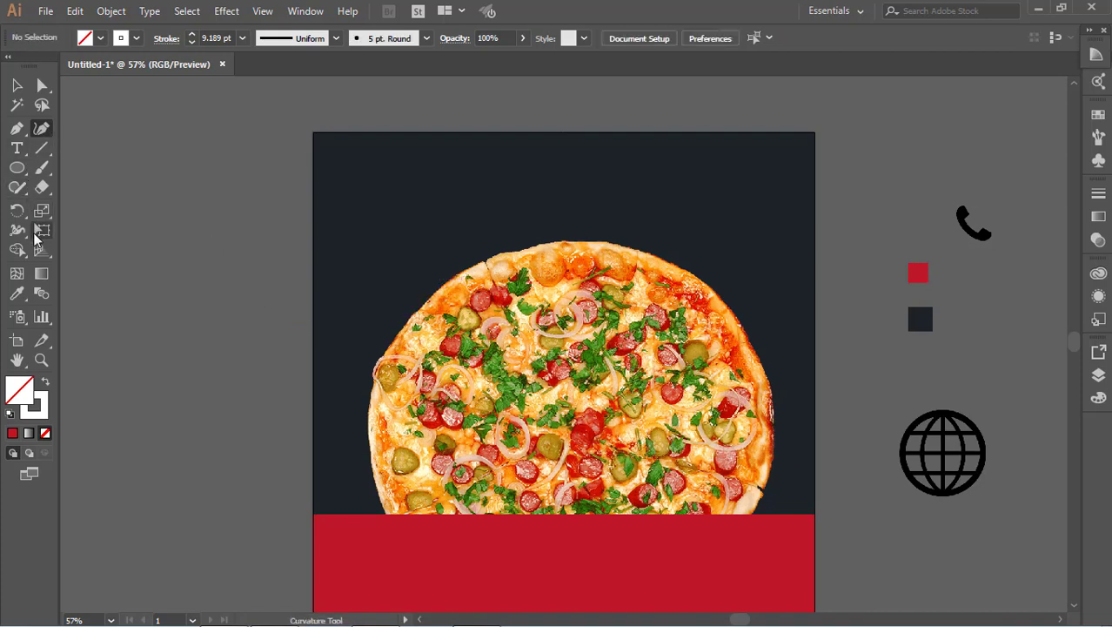
# Browse the Pen, Paintbrush, Line and Ellipse flyouts, then choose the Pencil tool.
pyautogui.click(21, 135)
pyautogui.click(24, 137)
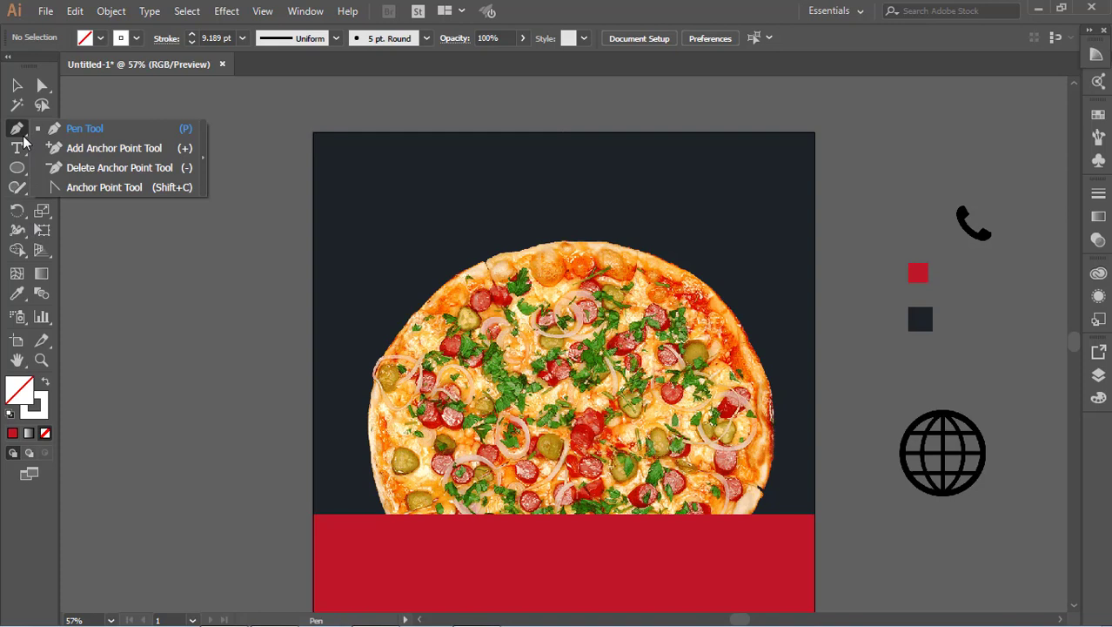
pyautogui.click(50, 129)
pyautogui.click(48, 168)
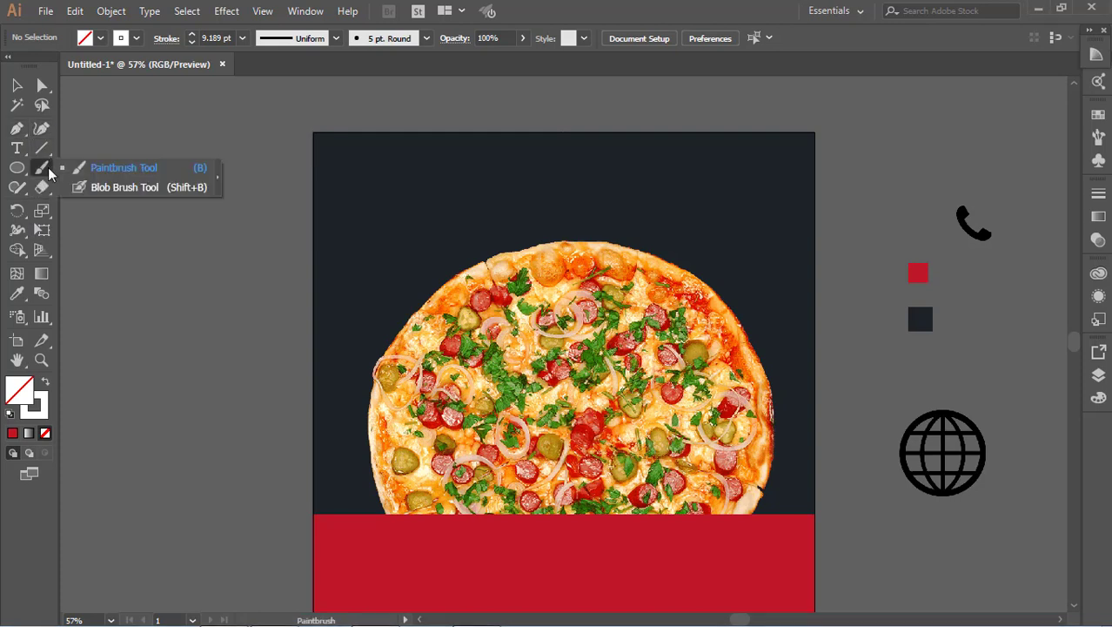
pyautogui.click(45, 150)
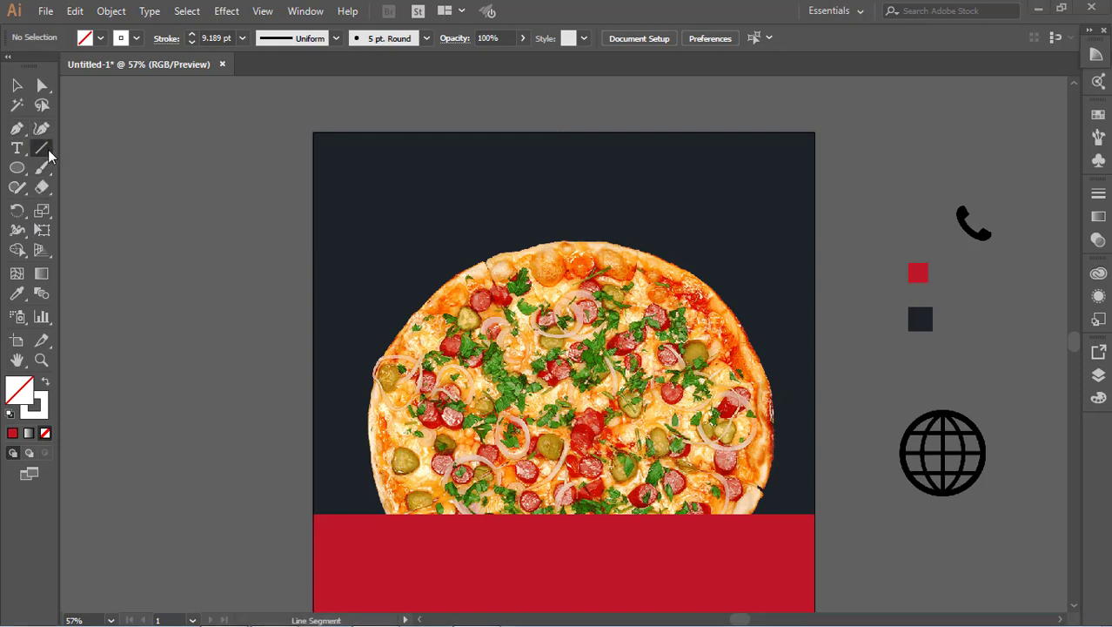
pyautogui.click(24, 172)
pyautogui.click(25, 199)
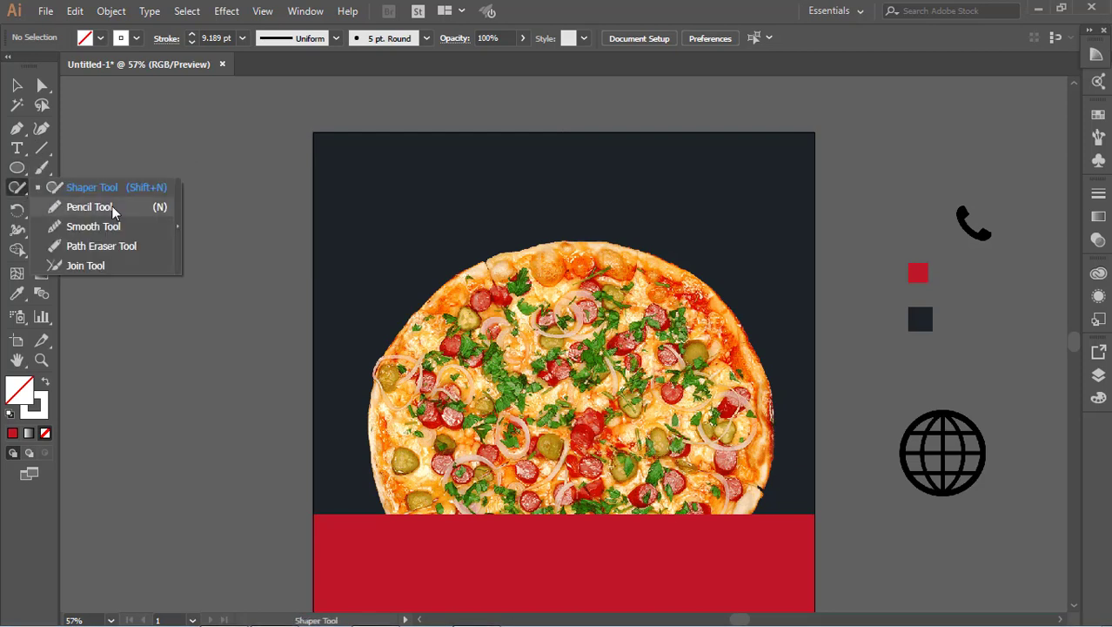
pyautogui.click(112, 207)
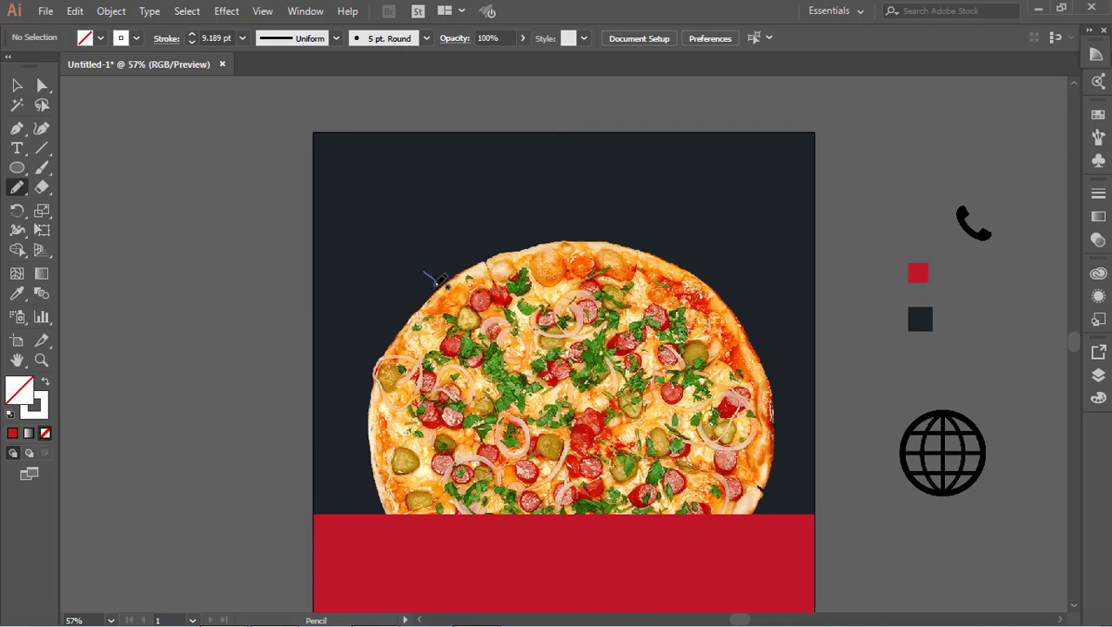
# Draw a short pencil stroke at the pizza's top-left and set its weight to 2 pt.
pyautogui.moveTo(439, 282); pyautogui.dragTo(435, 284)
pyautogui.click(241, 44)
pyautogui.click(279, 119)
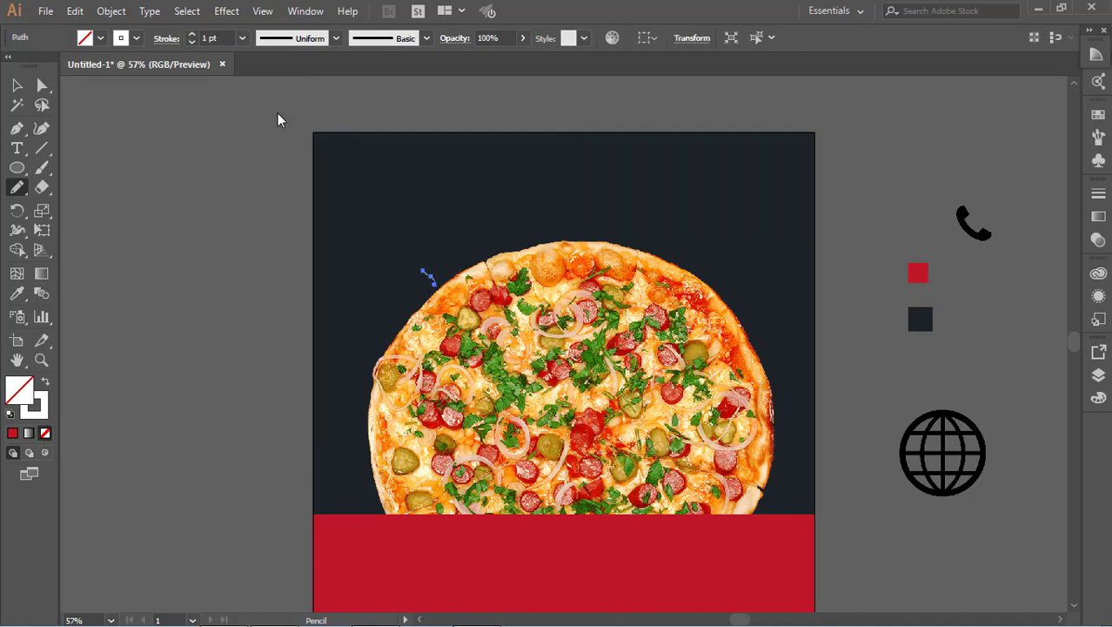
pyautogui.click(242, 38)
pyautogui.click(261, 127)
pyautogui.press('v')
pyautogui.click(242, 207)
pyautogui.click(19, 186)
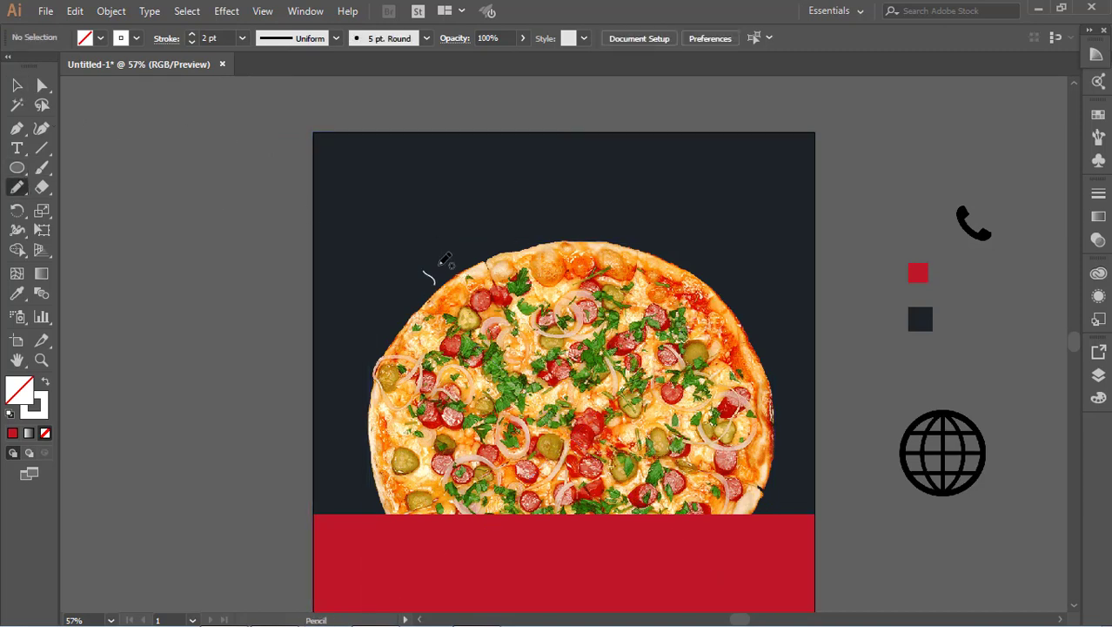
# Add short accent strokes at the pizza's top-left, right edge and left side.
pyautogui.moveTo(442, 278); pyautogui.dragTo(448, 273)
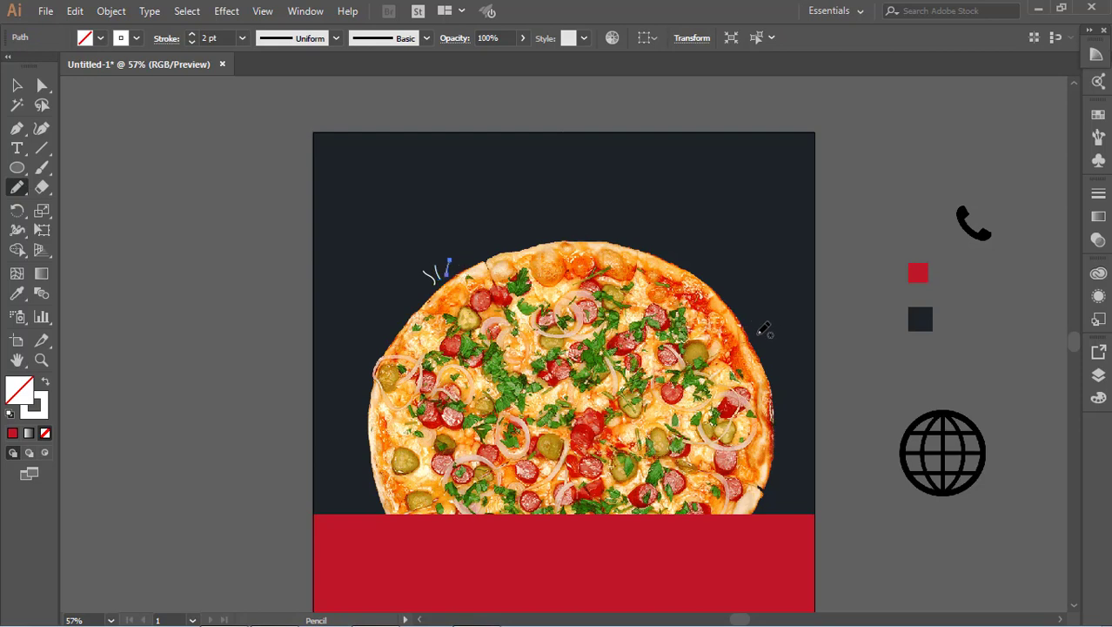
pyautogui.moveTo(755, 334); pyautogui.dragTo(771, 329)
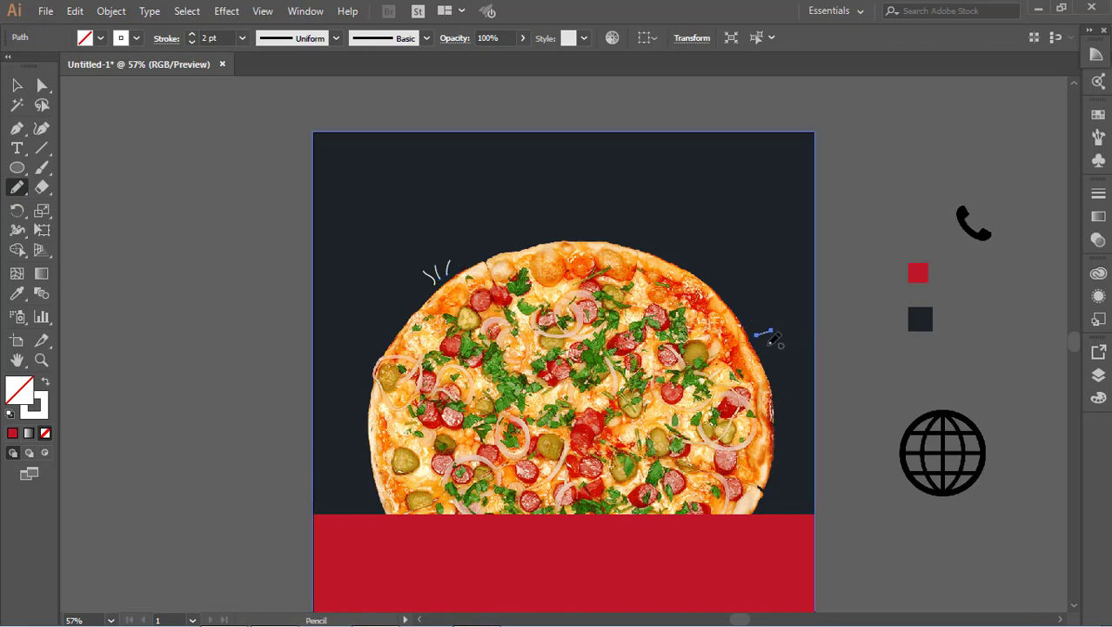
pyautogui.moveTo(756, 341)
pyautogui.mouseDown()
pyautogui.moveTo(775, 343)
pyautogui.moveTo(756, 328)
pyautogui.mouseUp()
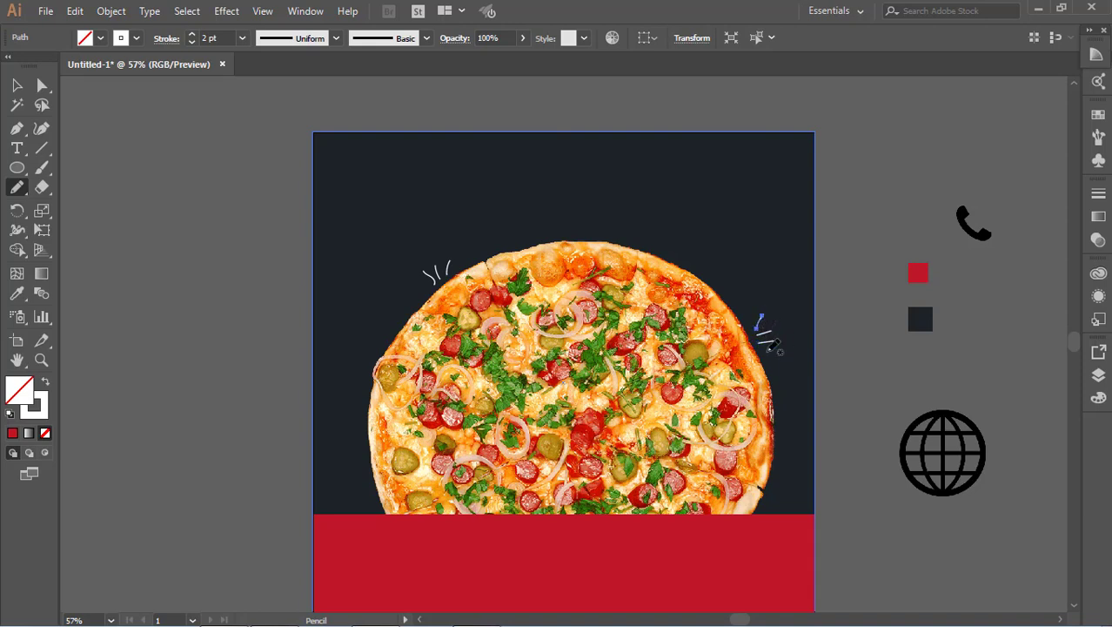
pyautogui.moveTo(351, 451); pyautogui.dragTo(334, 388)
pyautogui.keyDown('ctrl'); pyautogui.click(369, 455); pyautogui.keyUp('ctrl')
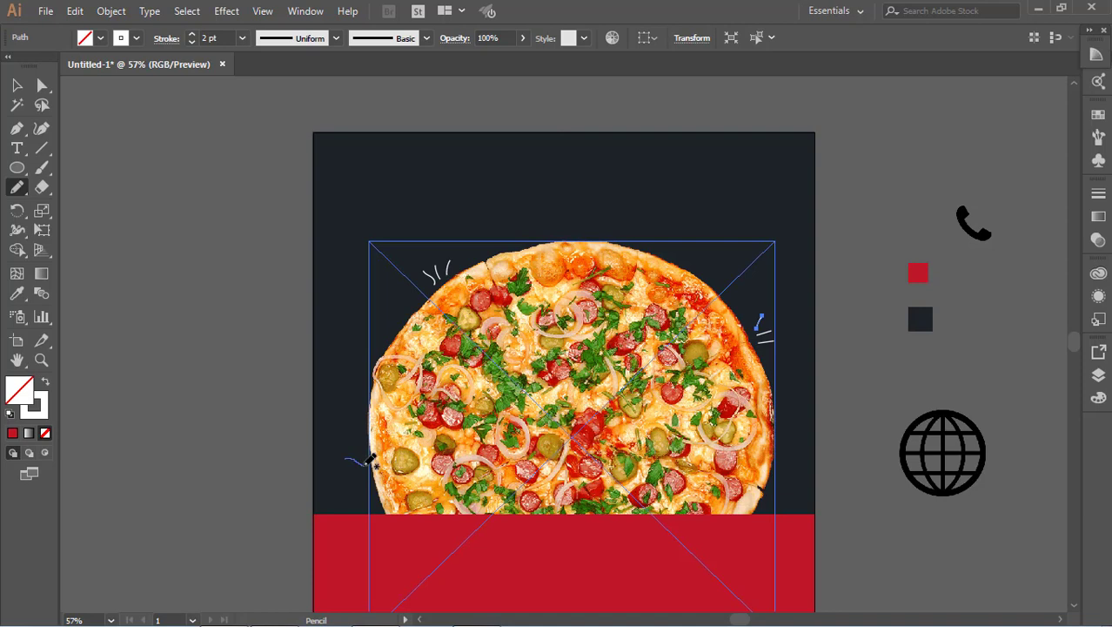
pyautogui.keyDown('ctrl'); pyautogui.click(355, 464); pyautogui.keyUp('ctrl')
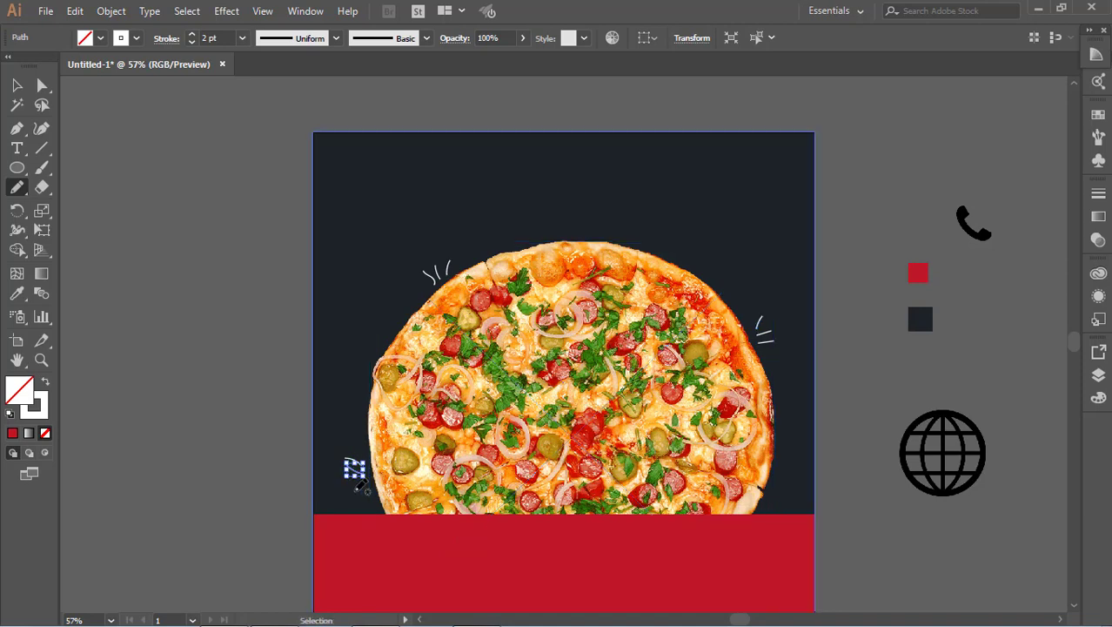
pyautogui.keyDown('ctrl'); pyautogui.keyDown('shift'); pyautogui.click(759, 321); pyautogui.keyUp('shift'); pyautogui.keyUp('ctrl')
# Add accent strokes at the lower left, lower right and above the pizza's top centre.
pyautogui.moveTo(367, 463)
pyautogui.mouseDown()
pyautogui.moveTo(353, 463)
pyautogui.moveTo(350, 477)
pyautogui.mouseUp()
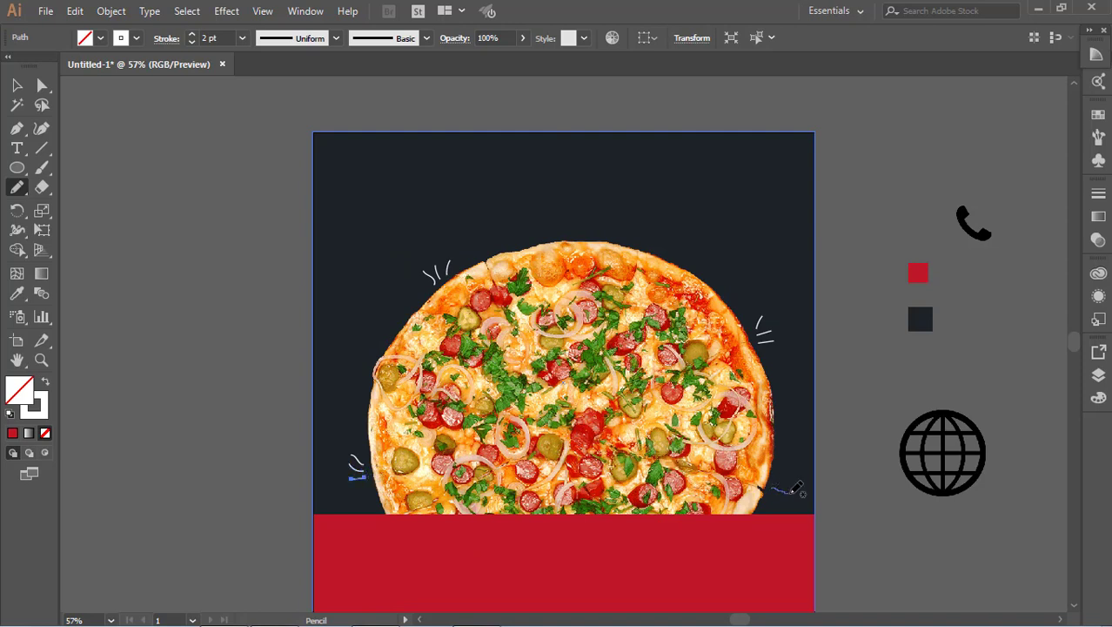
pyautogui.moveTo(792, 493); pyautogui.dragTo(777, 485)
pyautogui.scroll(-2, 530, 399)
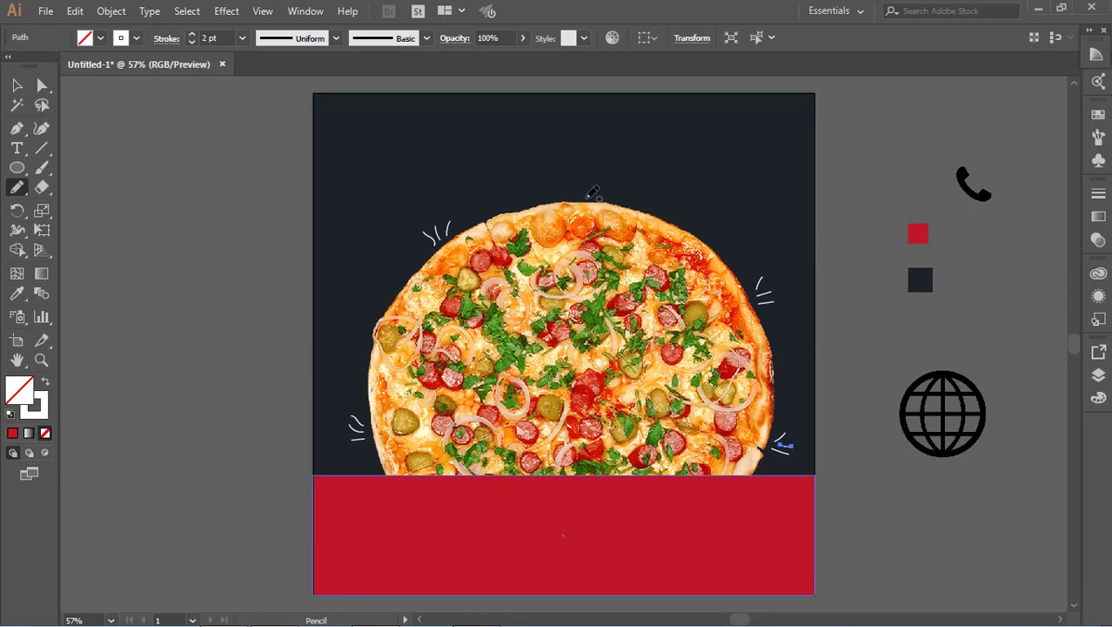
pyautogui.moveTo(580, 182); pyautogui.dragTo(578, 197)
pyautogui.hotkey('ctrl', 'z')
pyautogui.hotkey('ctrl', 'z')
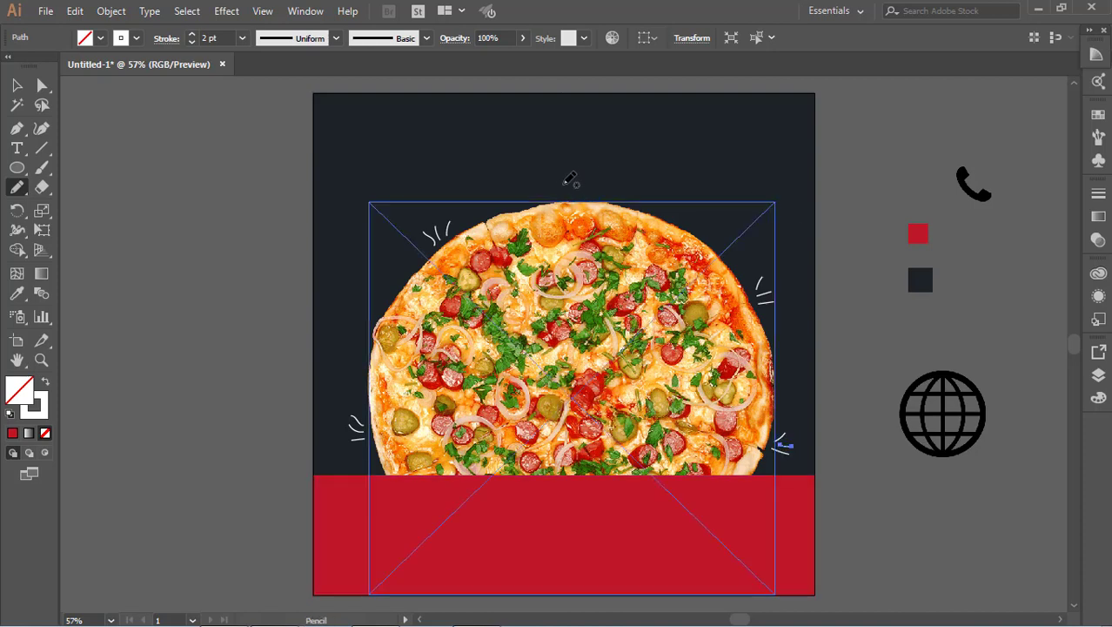
pyautogui.moveTo(582, 194); pyautogui.dragTo(580, 188)
# Lower the red band's top edge slightly.
pyautogui.click(16, 84)
pyautogui.click(651, 333)
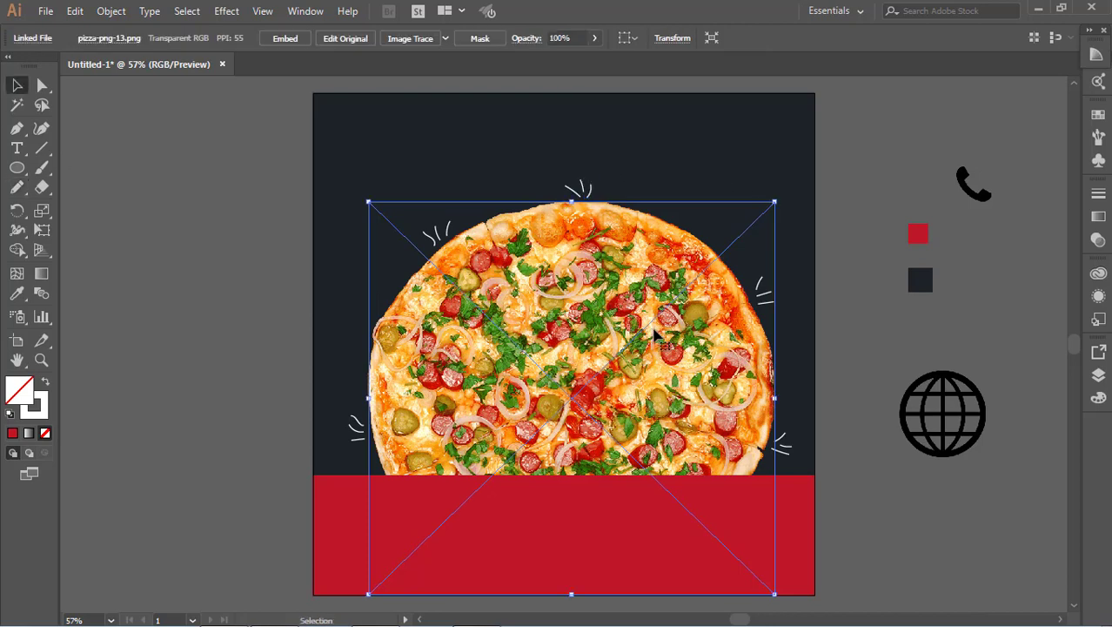
pyautogui.click(563, 477)
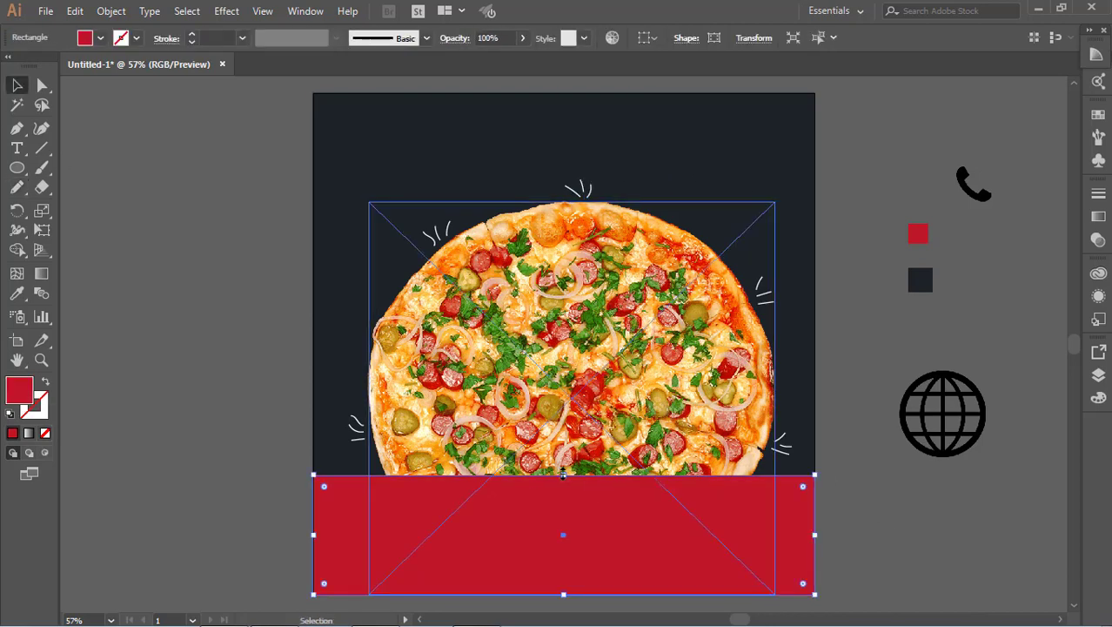
pyautogui.moveTo(563, 475); pyautogui.dragTo(563, 483)
pyautogui.click(836, 544)
# Expand the traced phone icon into paths and delete its white background.
pyautogui.click(983, 191)
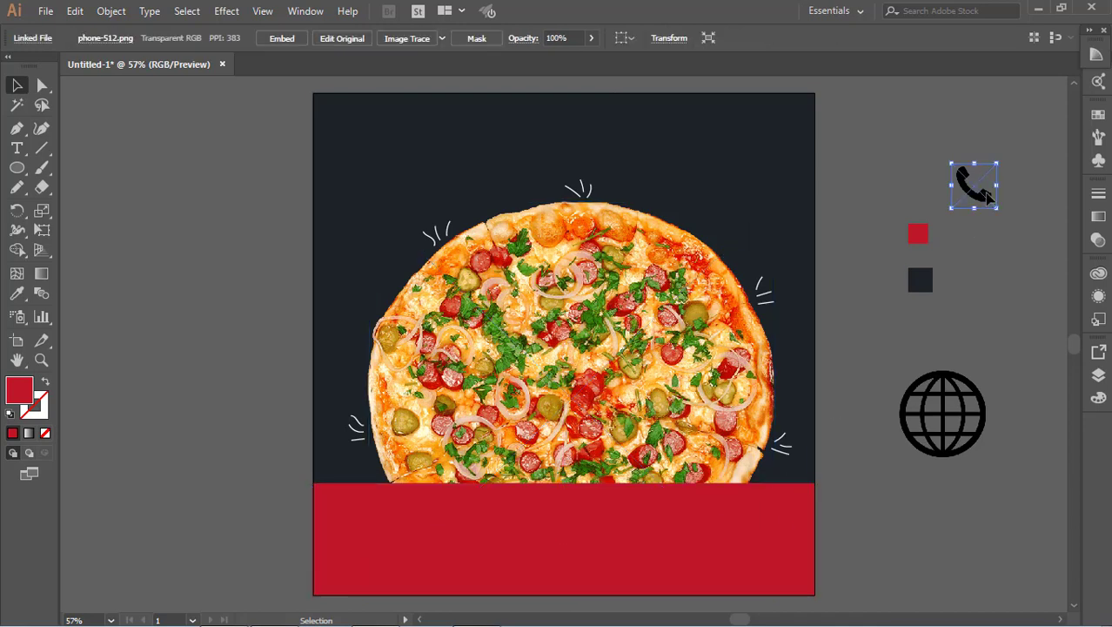
pyautogui.click(442, 39)
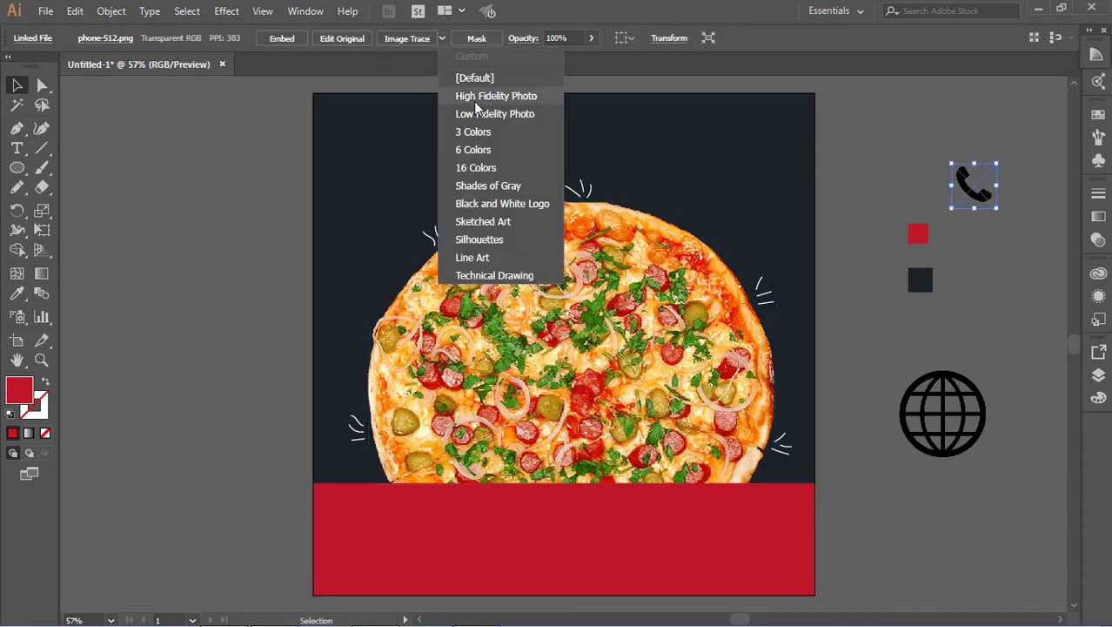
pyautogui.click(475, 102)
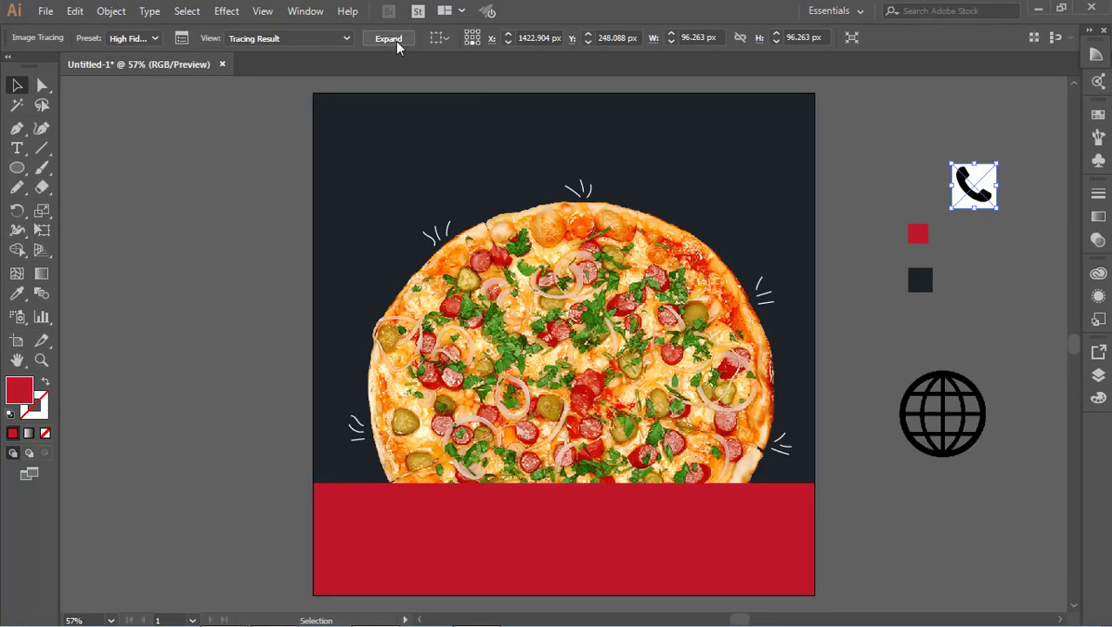
pyautogui.click(397, 41)
pyautogui.doubleClick(987, 187)
pyautogui.moveTo(989, 184); pyautogui.dragTo(1060, 258)
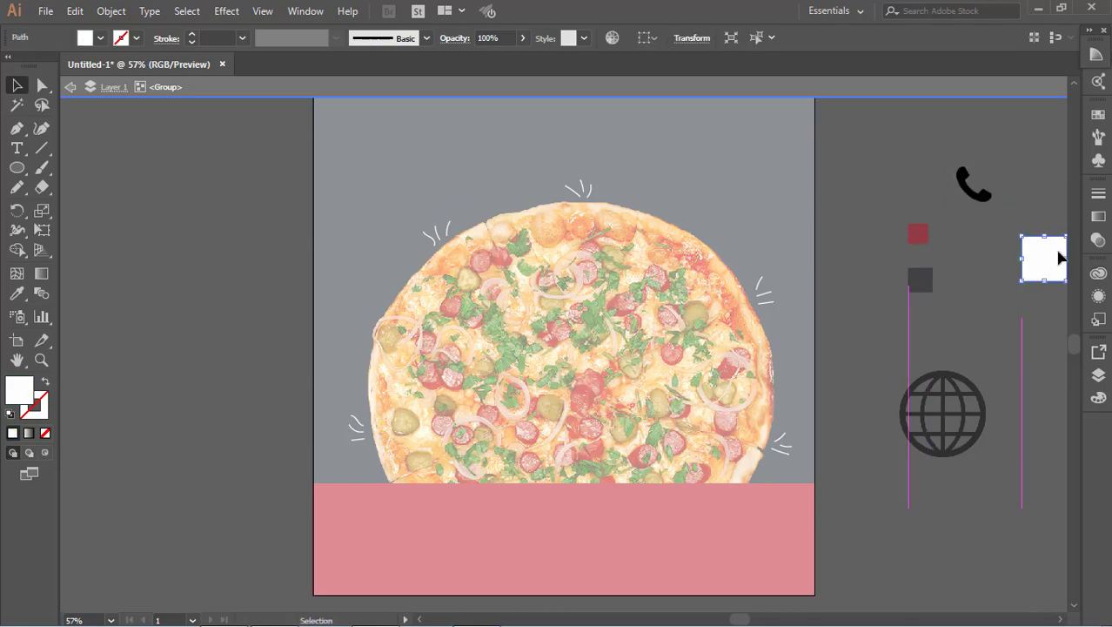
pyautogui.press('Delete')
# Fill the phone icon with white and exit the group.
pyautogui.click(969, 193)
pyautogui.click(100, 38)
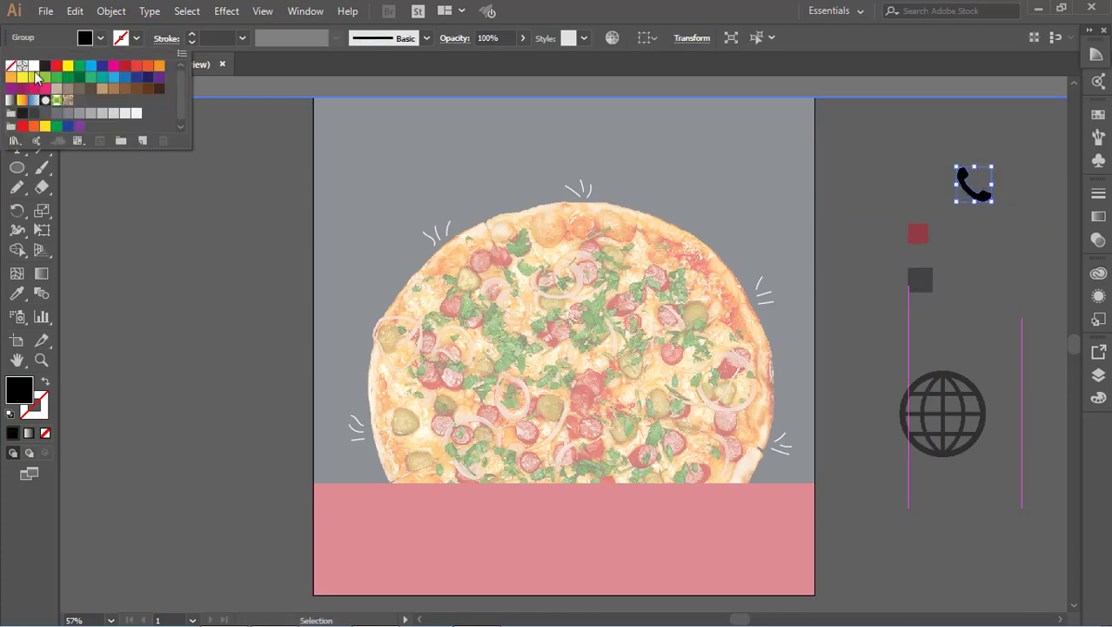
pyautogui.click(36, 77)
pyautogui.press('Escape')
pyautogui.press('Escape')
pyautogui.click(936, 405)
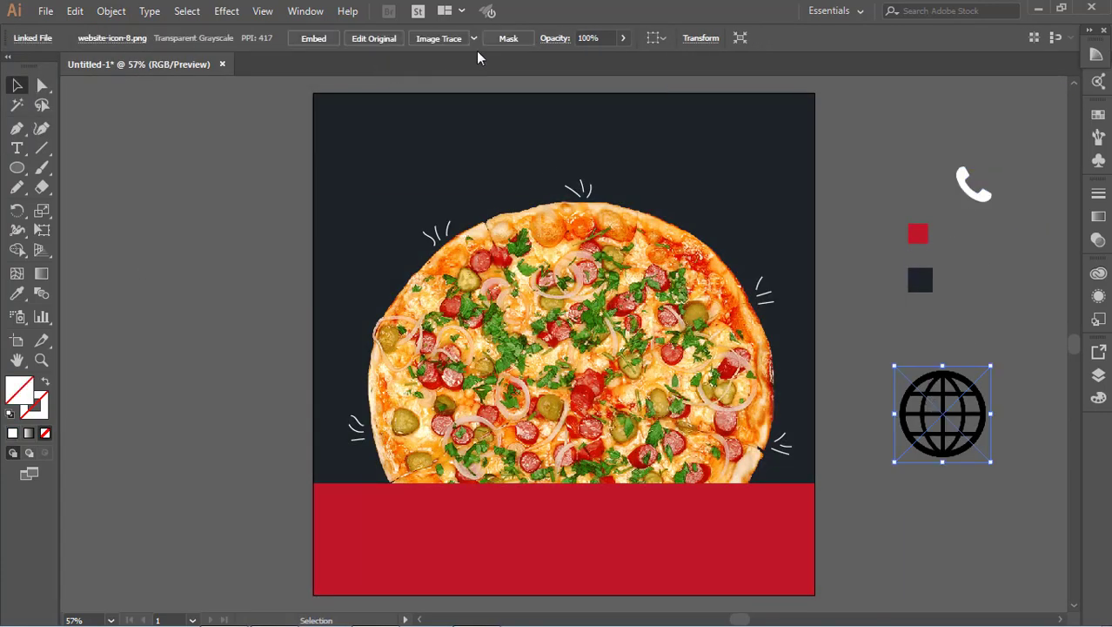
# Image Trace the globe, expand it, and delete its white background box.
pyautogui.click(473, 39)
pyautogui.click(554, 130)
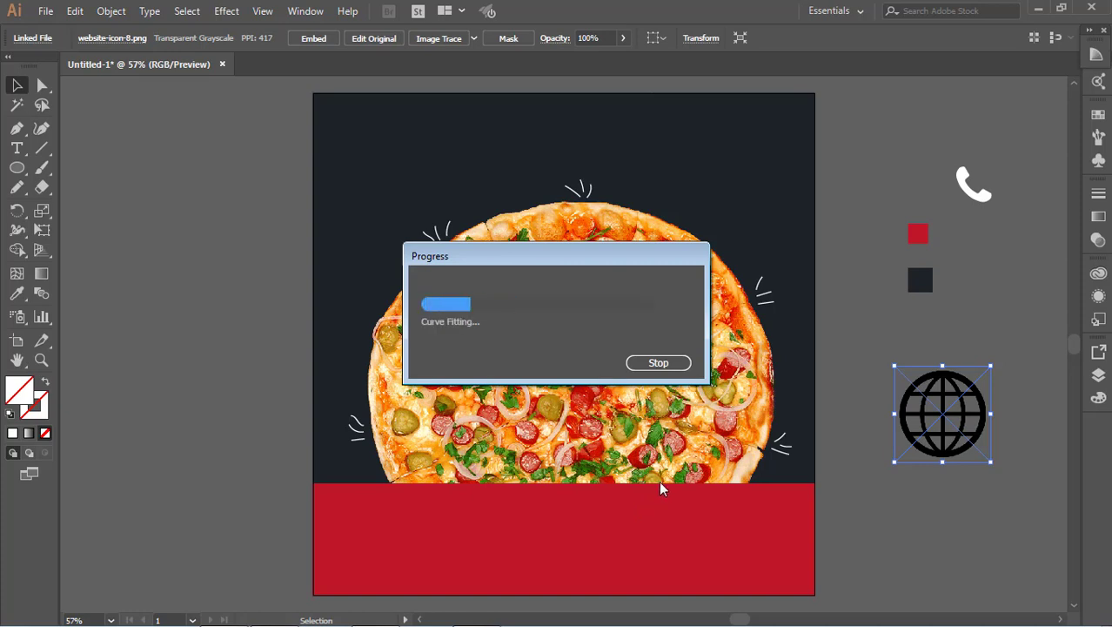
pyautogui.click(857, 407)
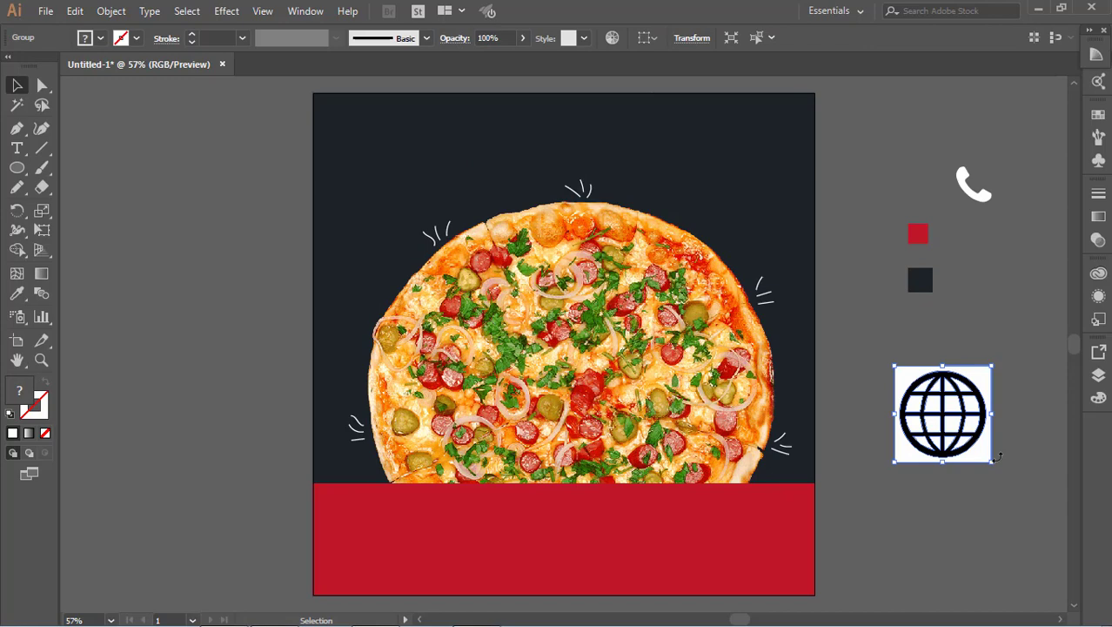
pyautogui.doubleClick(986, 396)
pyautogui.moveTo(991, 388); pyautogui.dragTo(1048, 449)
pyautogui.press('Delete')
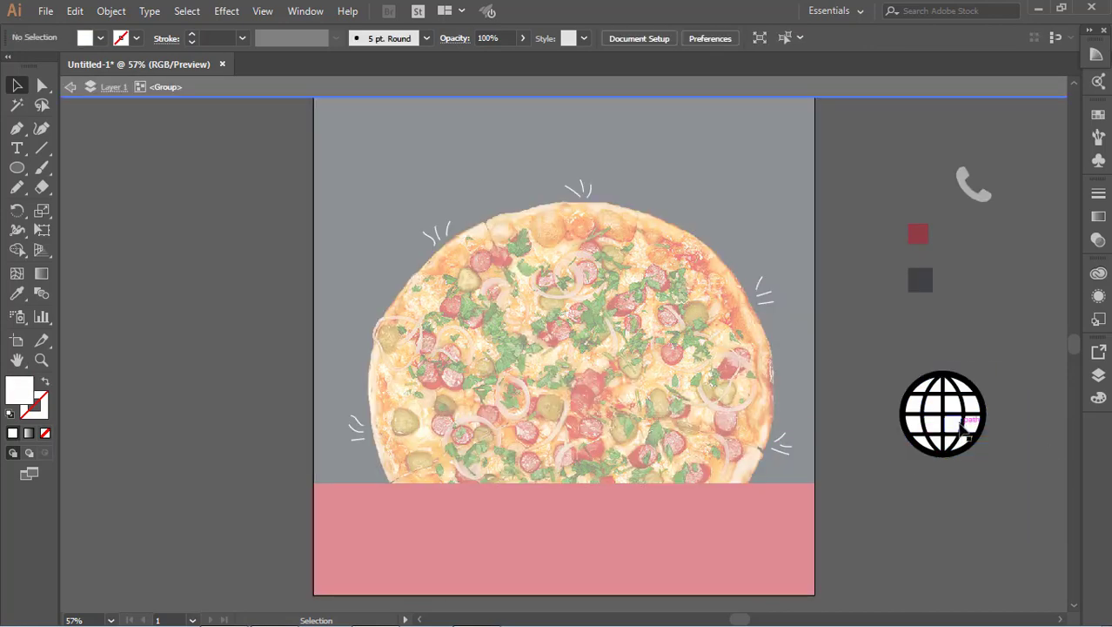
# Delete the black circle behind the globe, leaving only the white globe.
pyautogui.moveTo(981, 442); pyautogui.dragTo(1021, 513)
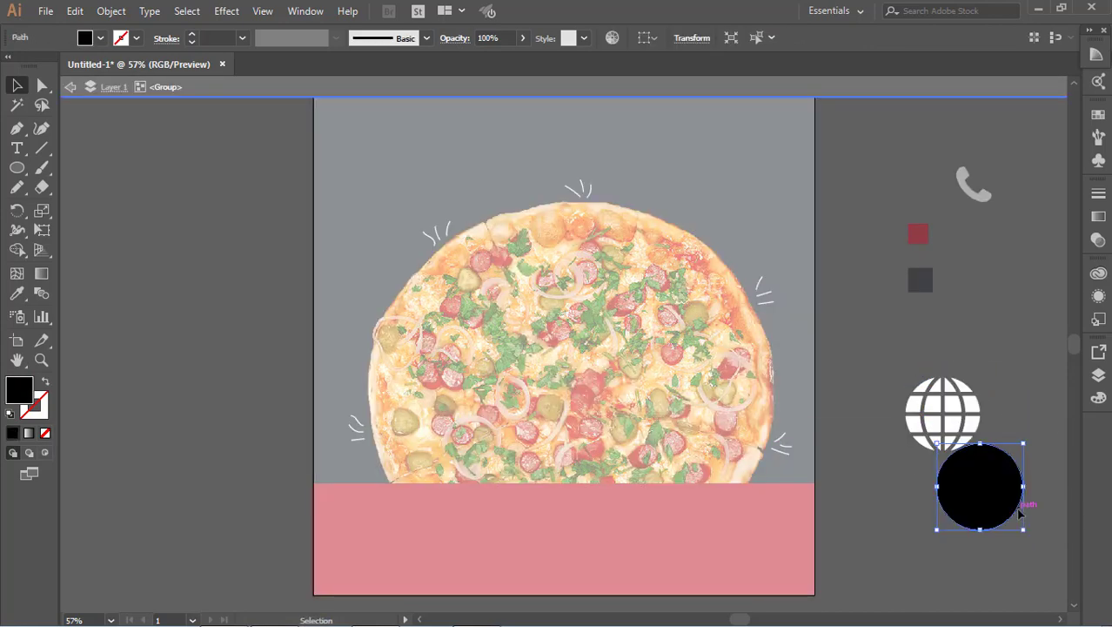
pyautogui.hotkey('ctrl', 'z')
pyautogui.click(969, 409)
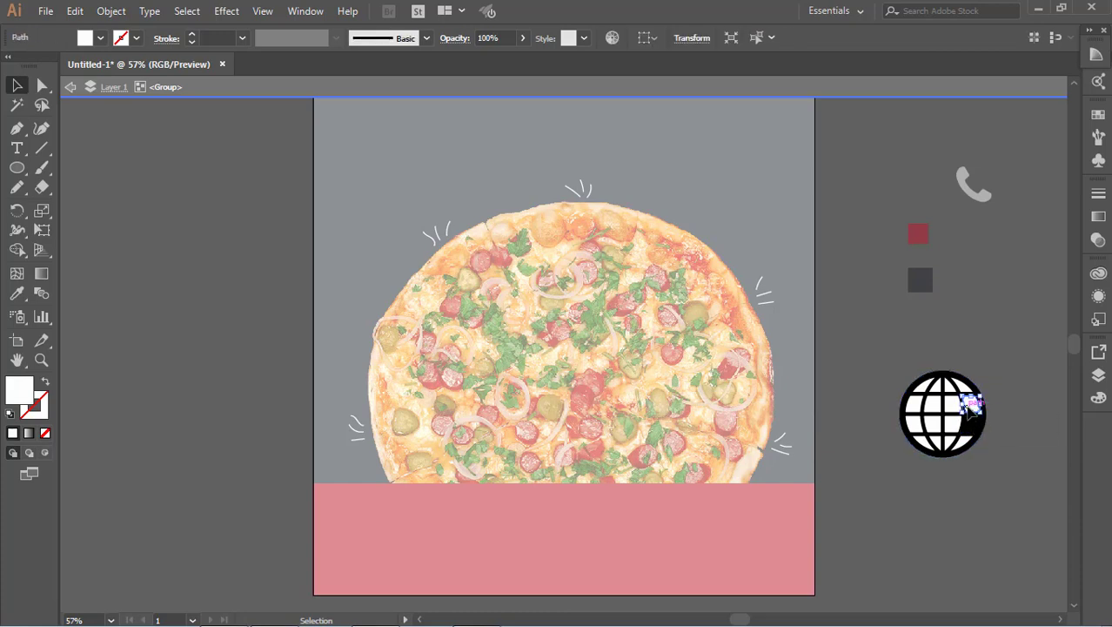
pyautogui.click(993, 517)
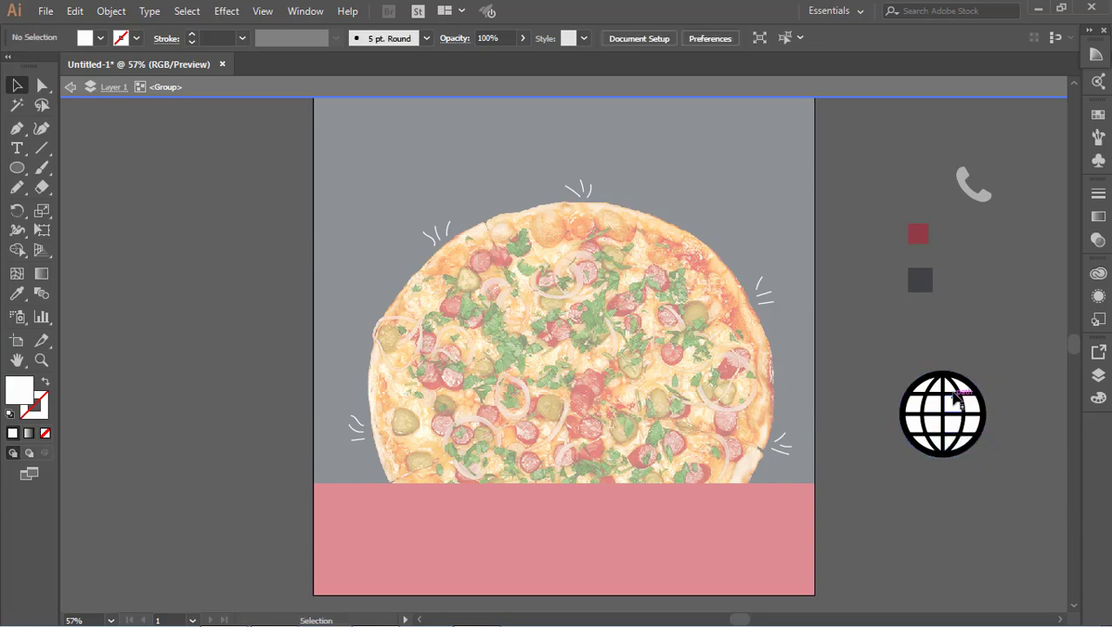
pyautogui.moveTo(955, 381); pyautogui.dragTo(1022, 493)
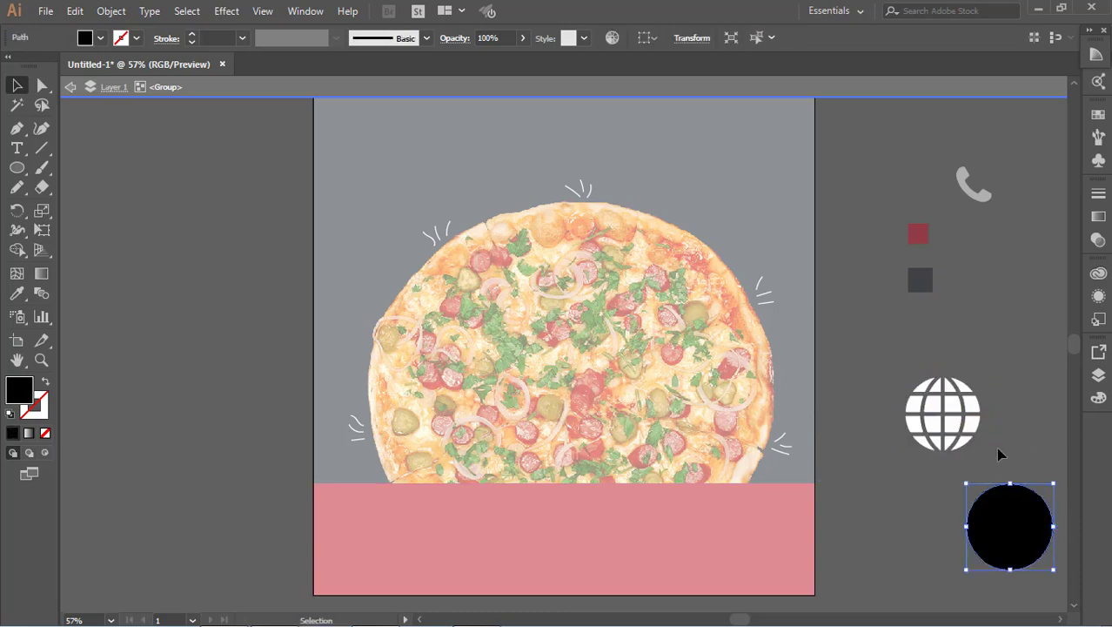
pyautogui.click(985, 459)
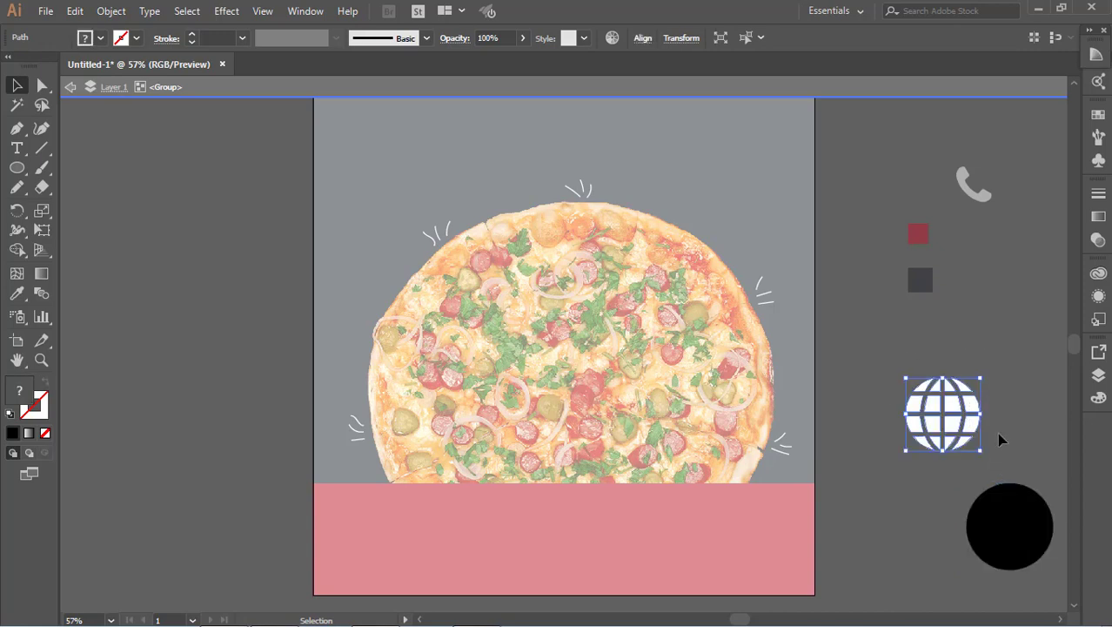
pyautogui.click(1005, 518)
pyautogui.press('Delete')
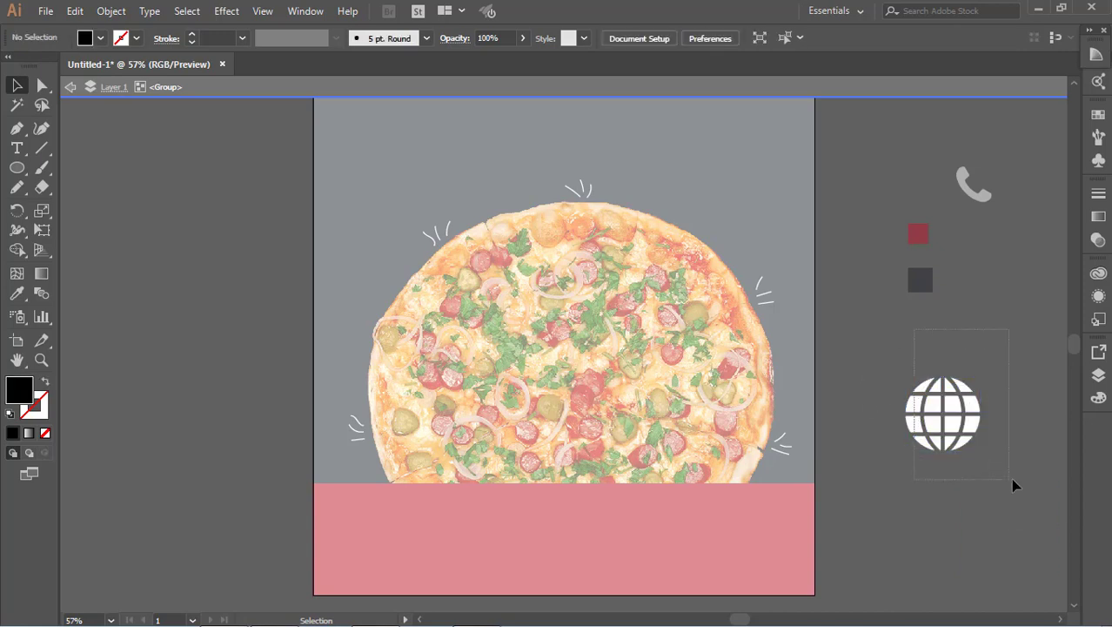
pyautogui.click(988, 479)
pyautogui.click(984, 515)
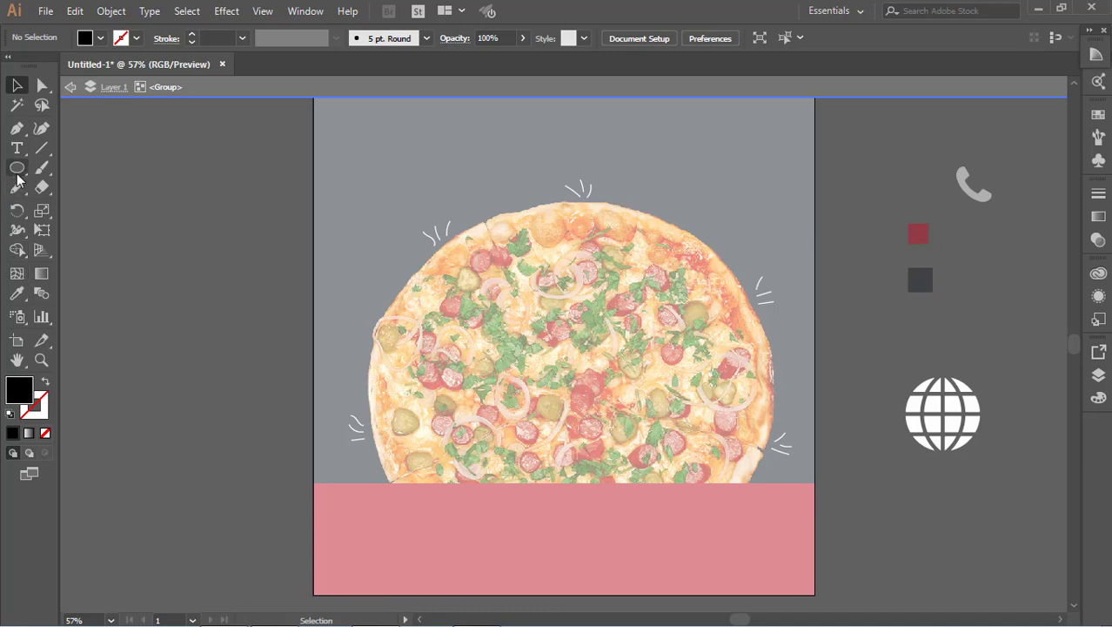
# Draw a circle over the globe with no fill and a 2 pt white stroke.
pyautogui.click(17, 168)
pyautogui.moveTo(908, 365); pyautogui.dragTo(1004, 458)
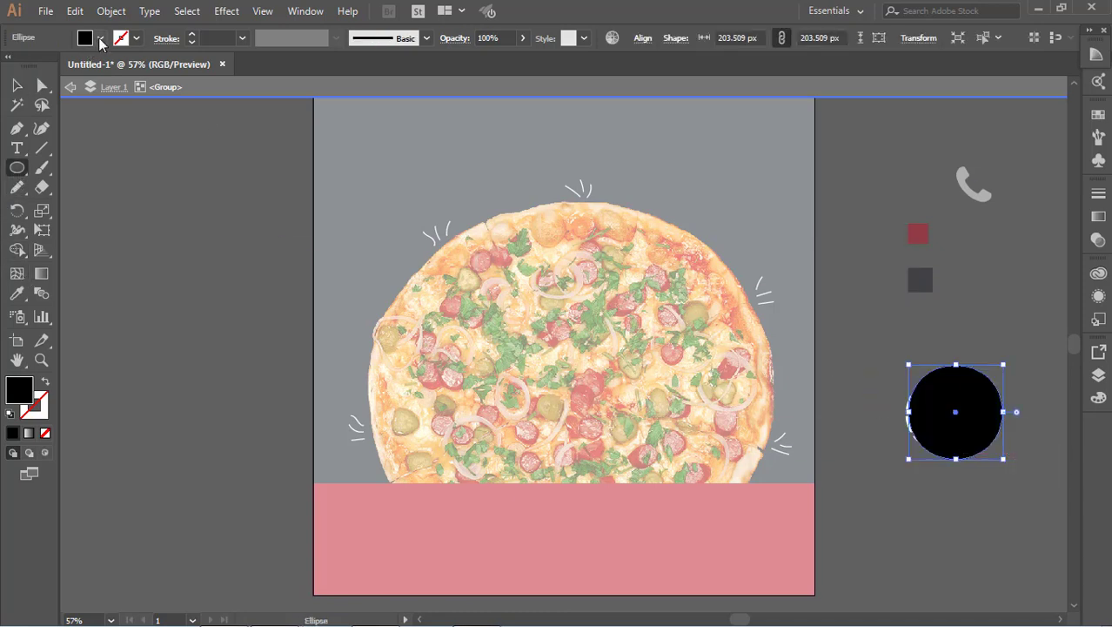
pyautogui.click(100, 38)
pyautogui.click(136, 38)
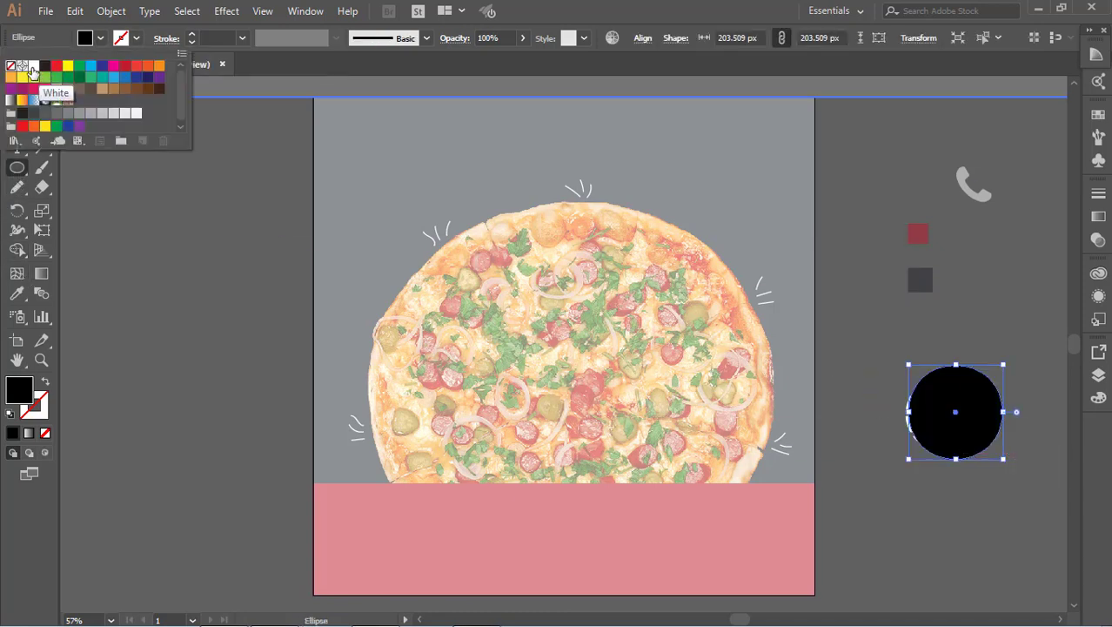
pyautogui.click(32, 68)
pyautogui.click(10, 65)
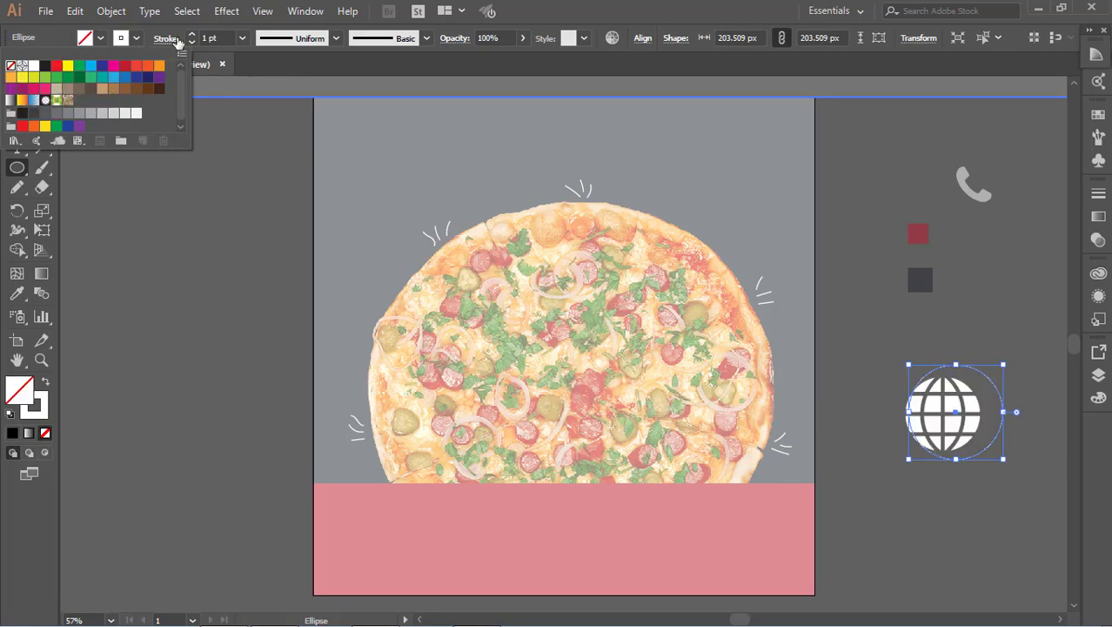
pyautogui.click(242, 39)
pyautogui.click(264, 145)
# Resize and reposition the white ring so it hugs the globe's edge.
pyautogui.press('v')
pyautogui.click(938, 443)
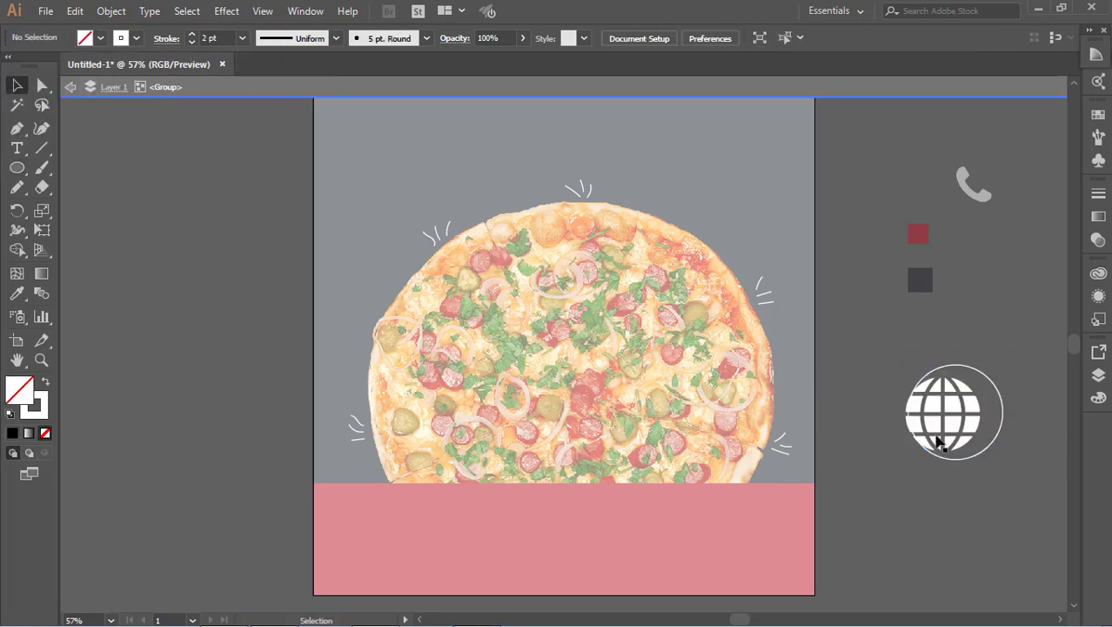
pyautogui.moveTo(963, 460); pyautogui.dragTo(961, 460)
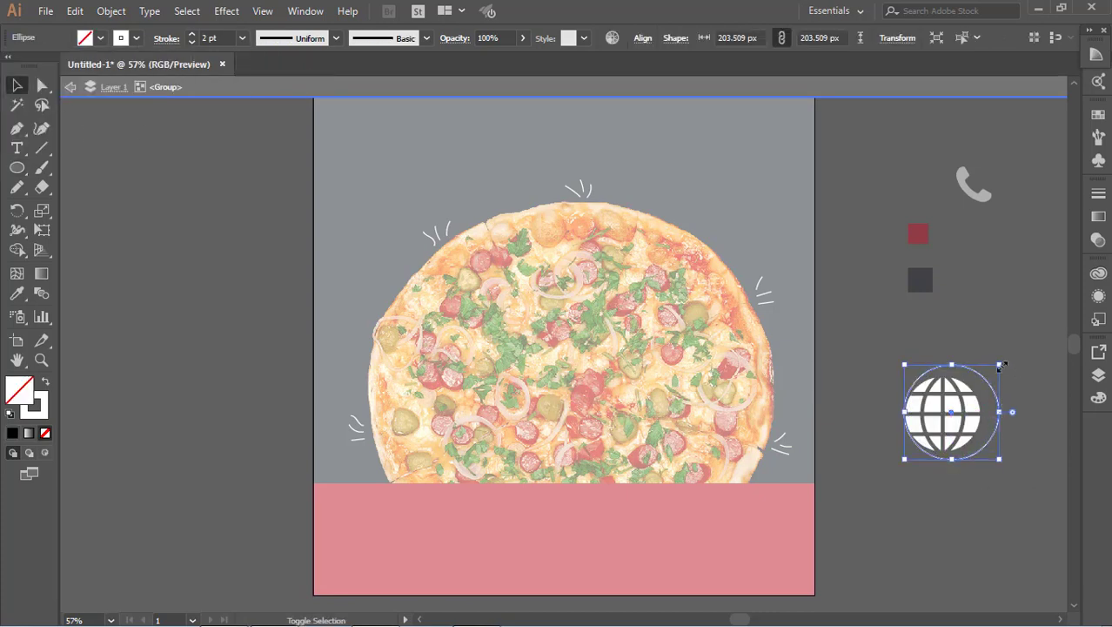
pyautogui.moveTo(1001, 366); pyautogui.dragTo(980, 383)
pyautogui.click(1020, 528)
pyautogui.moveTo(955, 456); pyautogui.dragTo(989, 454)
pyautogui.click(1001, 465)
pyautogui.click(956, 447)
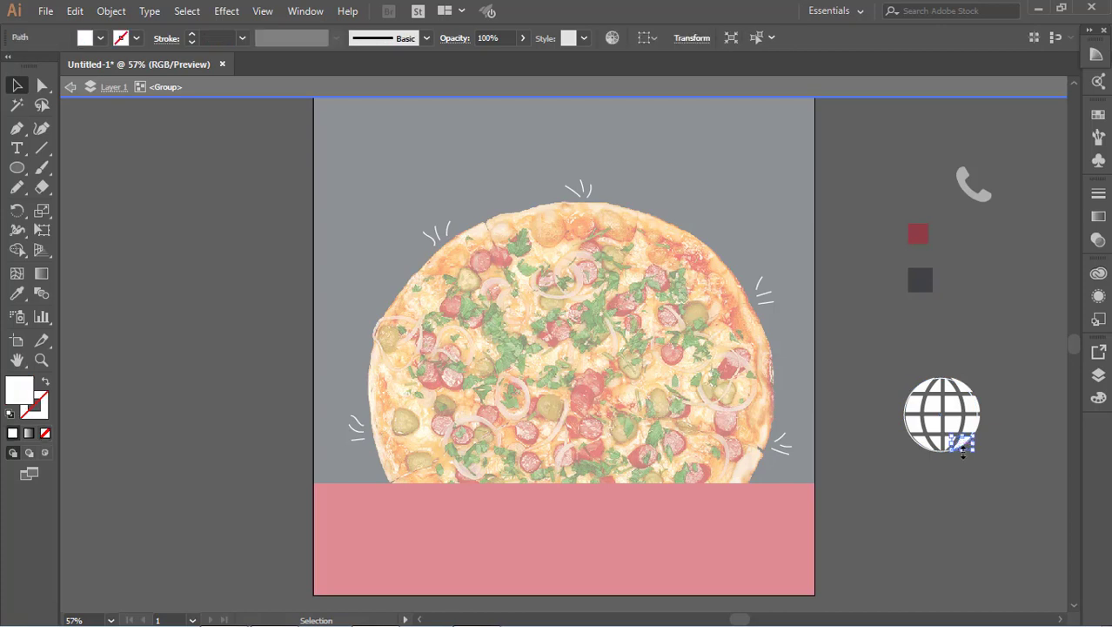
pyautogui.click(940, 461)
pyautogui.click(937, 452)
pyautogui.moveTo(980, 450); pyautogui.dragTo(982, 454)
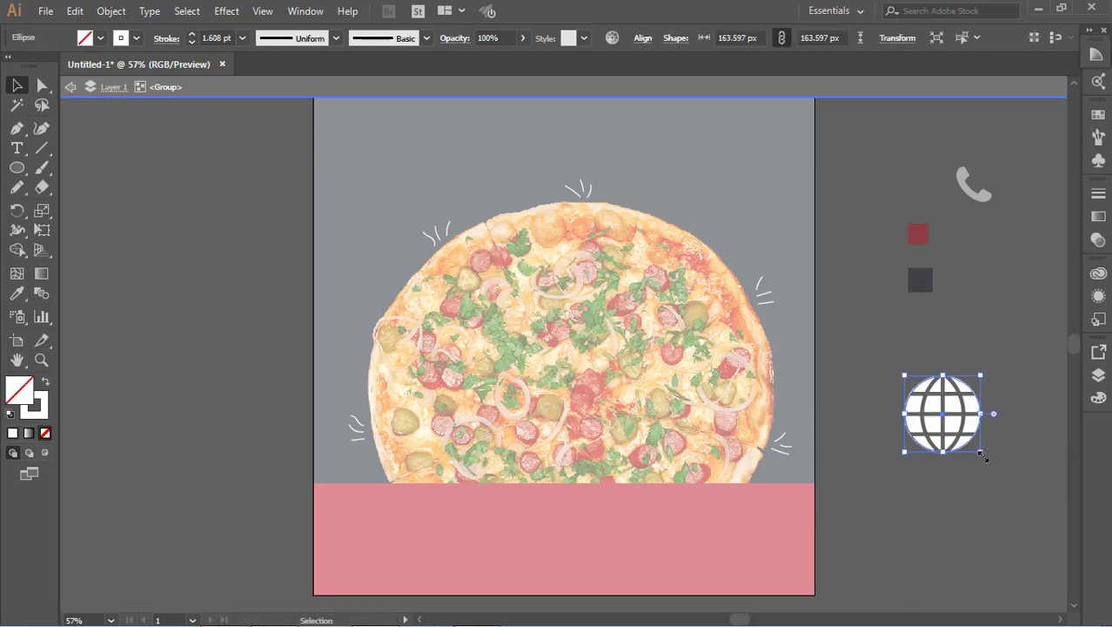
pyautogui.click(950, 513)
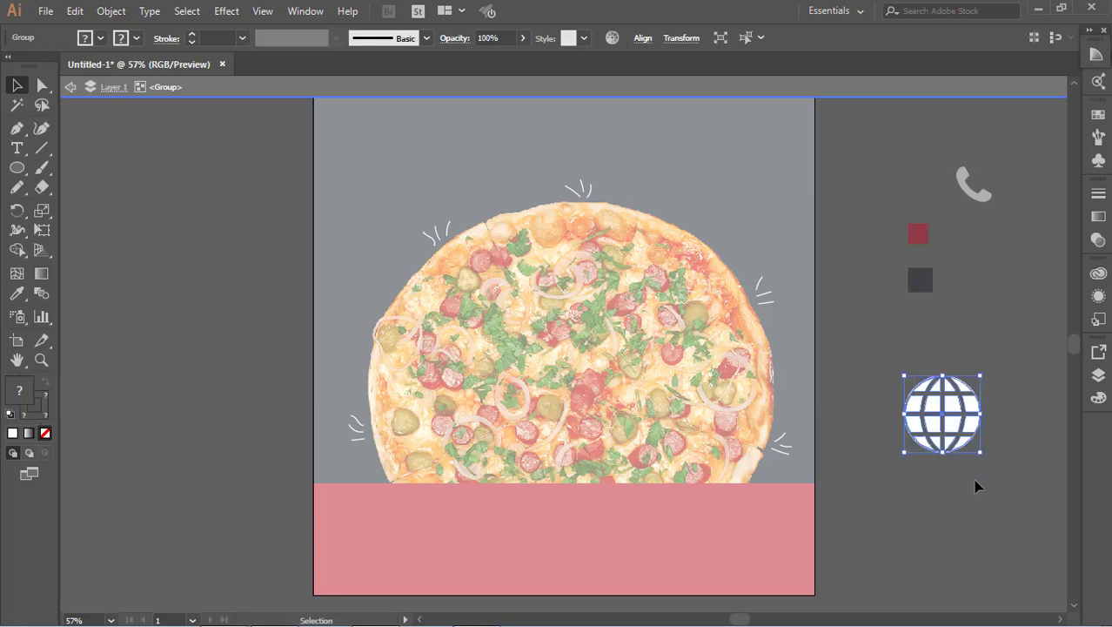
# Thicken the ring stroke to 4 pt and exit the globe group's isolation mode.
pyautogui.click(943, 453)
pyautogui.click(238, 39)
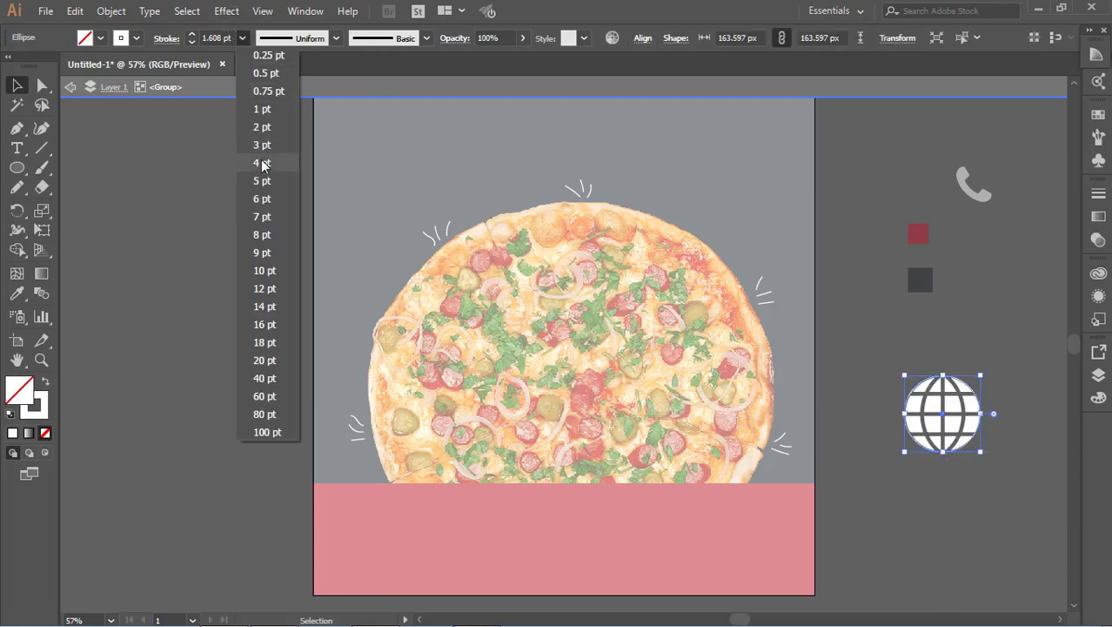
pyautogui.click(943, 516)
pyautogui.moveTo(919, 342); pyautogui.dragTo(980, 509)
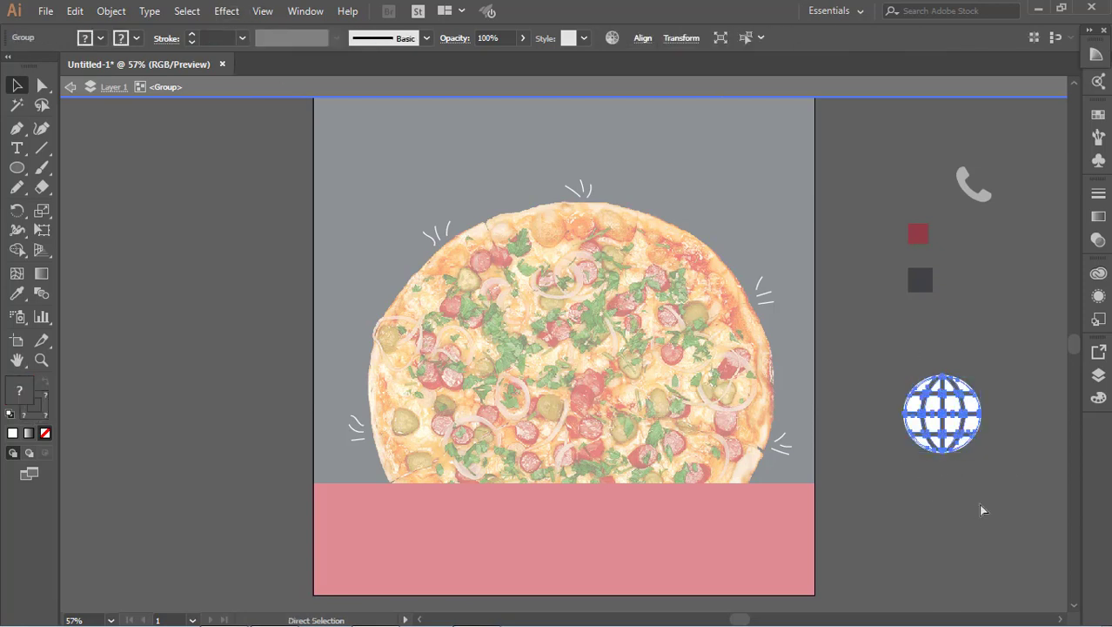
pyautogui.click(887, 469)
pyautogui.click(98, 92)
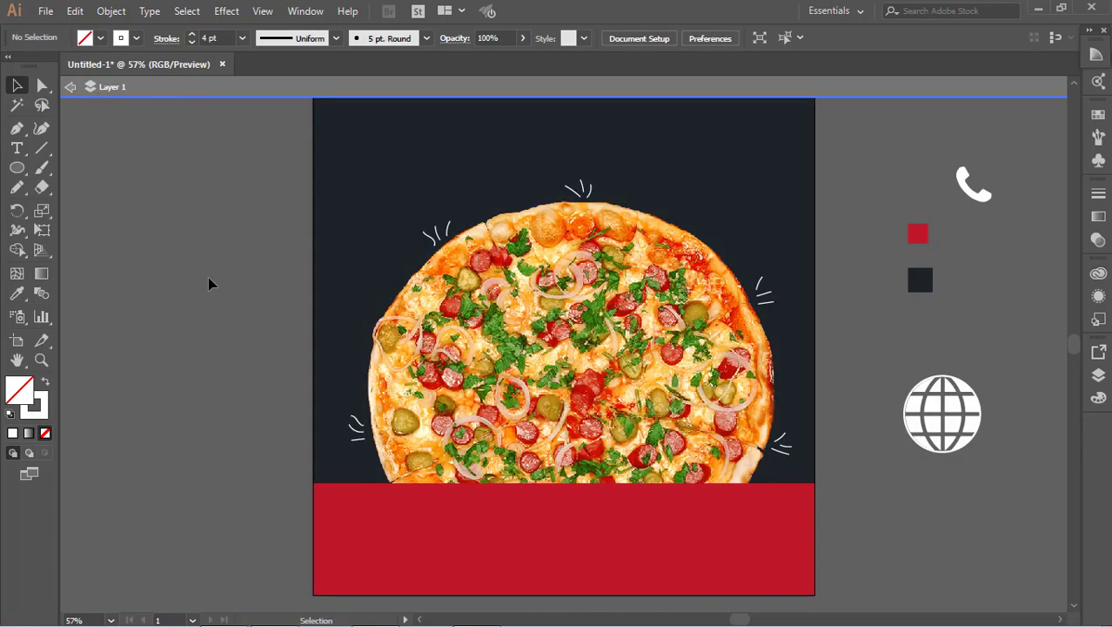
pyautogui.click(979, 423)
# Scale the globe icon down, Bring to Front, and nudge it onto the red band's lower left.
pyautogui.moveTo(981, 375)
pyautogui.mouseDown()
pyautogui.moveTo(934, 423)
pyautogui.moveTo(514, 555)
pyautogui.moveTo(400, 566)
pyautogui.mouseUp()
pyautogui.click(1001, 487)
pyautogui.rightClick(402, 568)
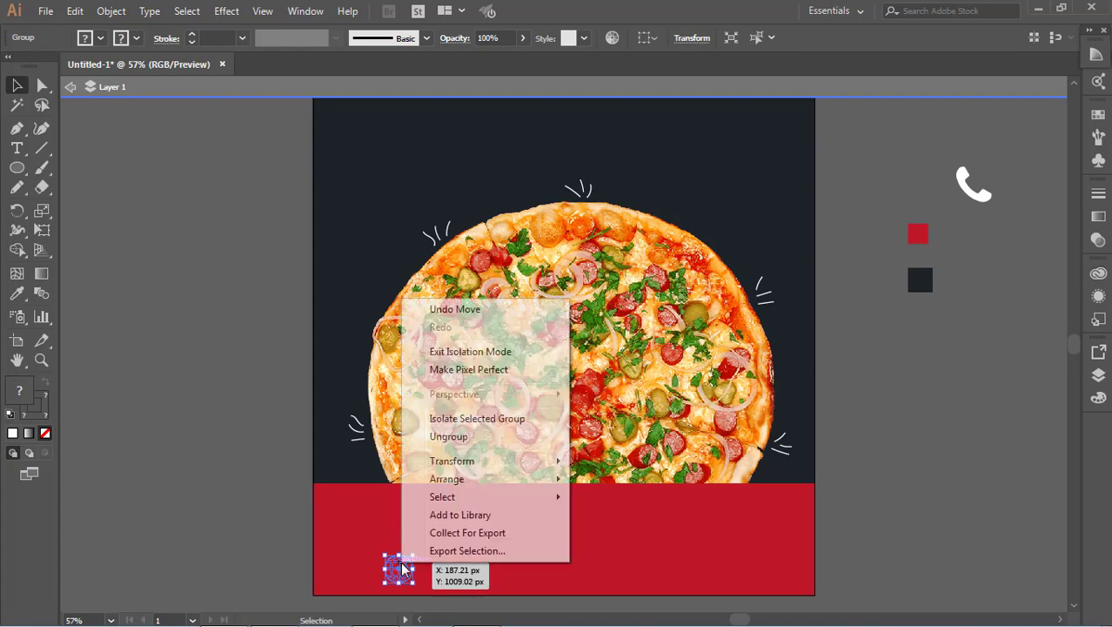
pyautogui.click(635, 472)
pyautogui.click(597, 590)
pyautogui.click(407, 570)
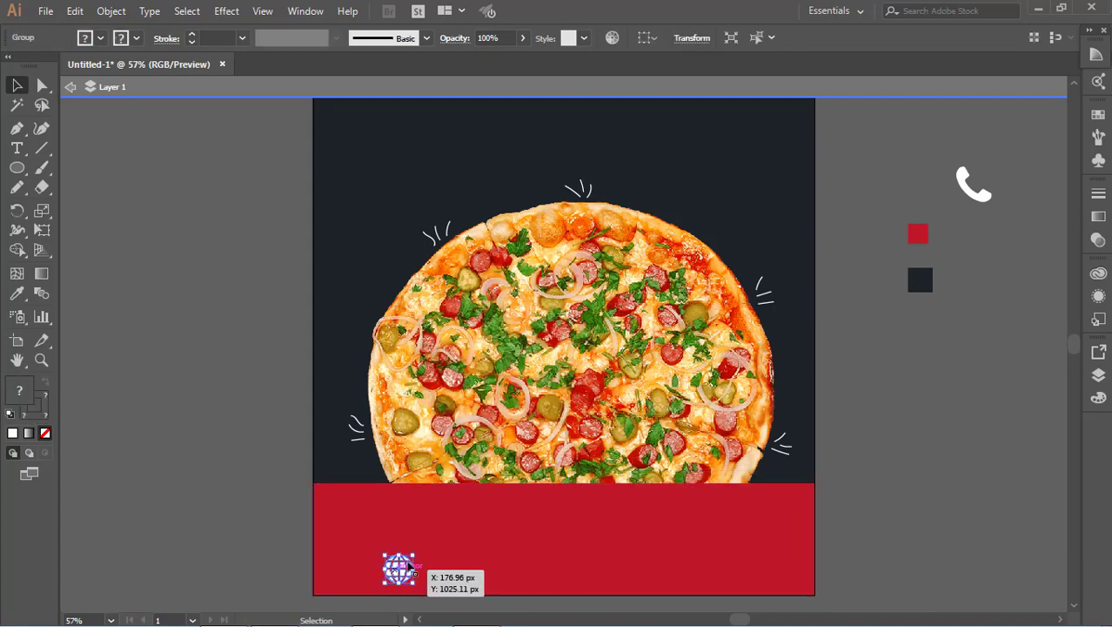
pyautogui.moveTo(409, 565); pyautogui.dragTo(402, 572)
pyautogui.click(638, 557)
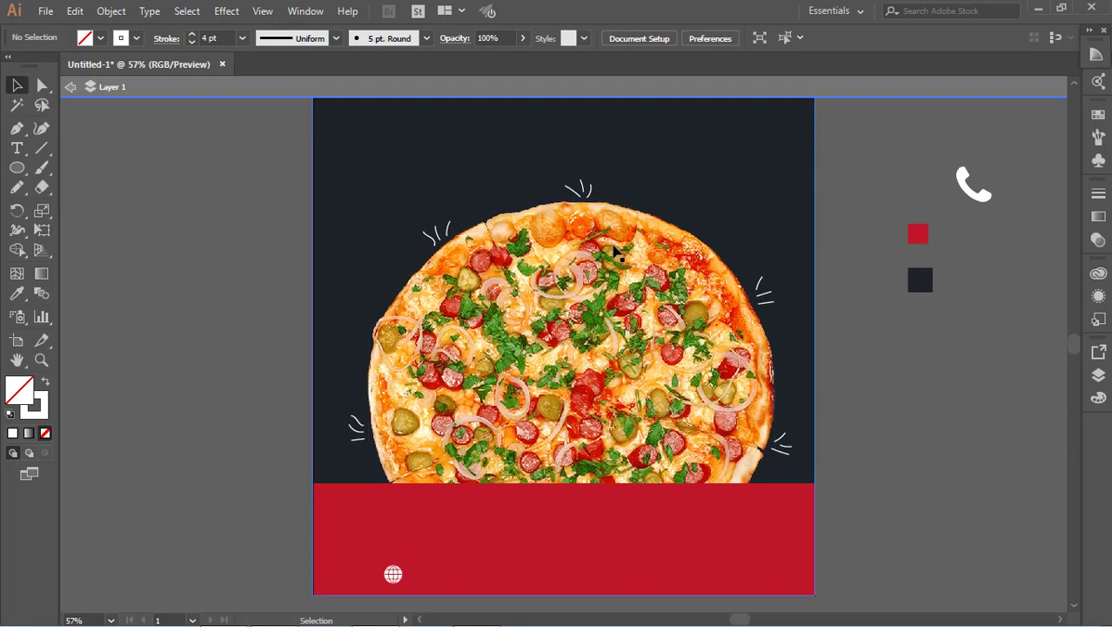
pyautogui.scroll(2, 317, 204)
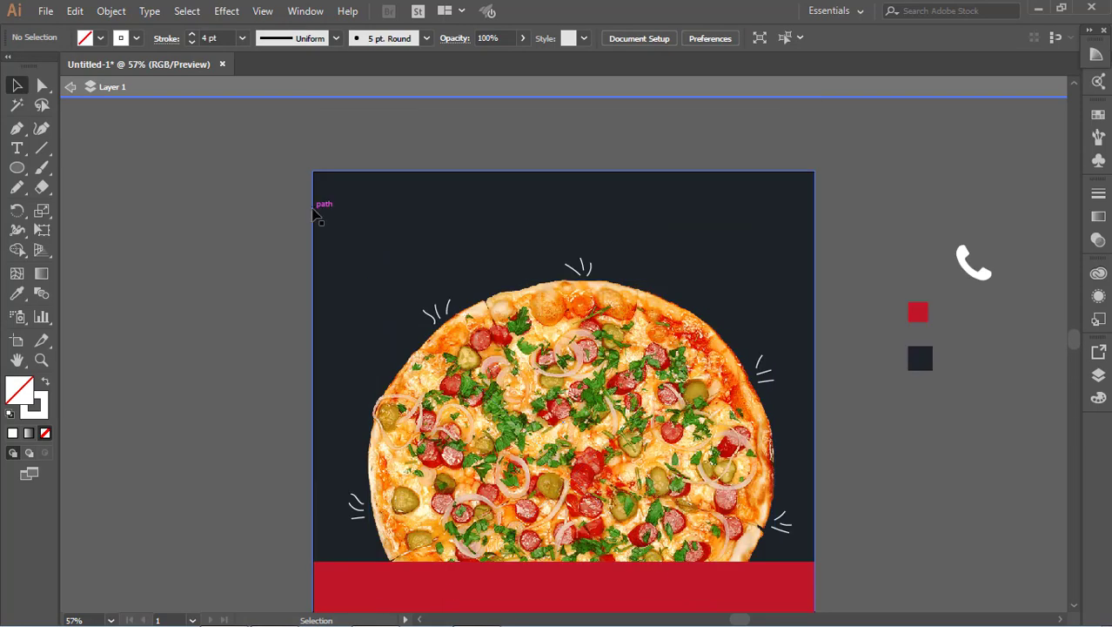
# Add the THIS WEEKEND ONLY headline and enlarge it across the artboard top.
pyautogui.click(24, 155)
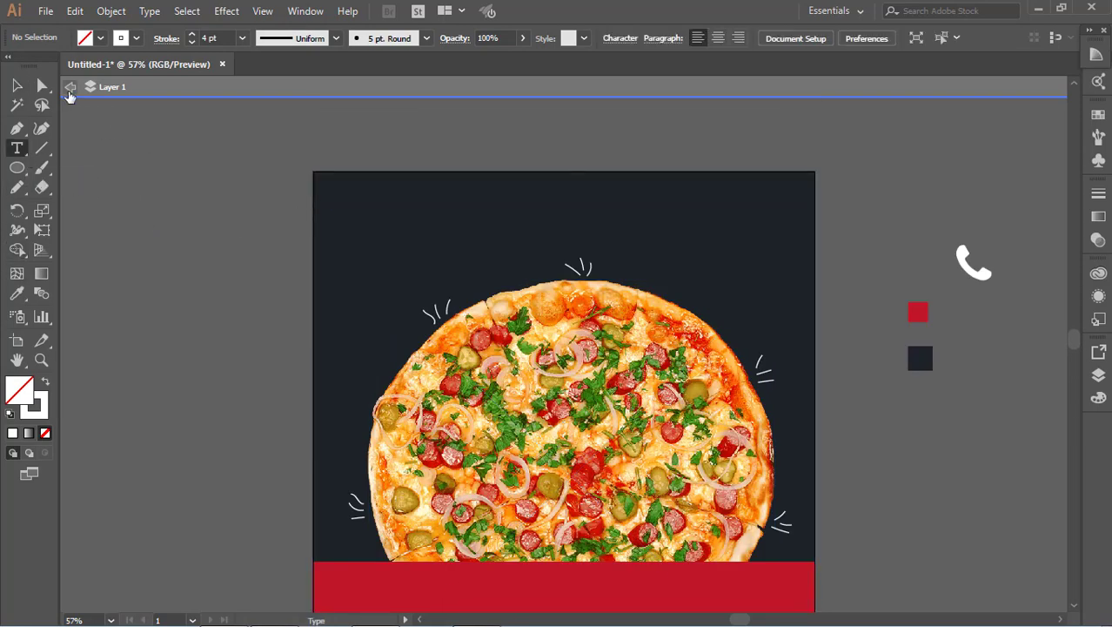
pyautogui.click(131, 116)
pyautogui.write('THIS WEEK')
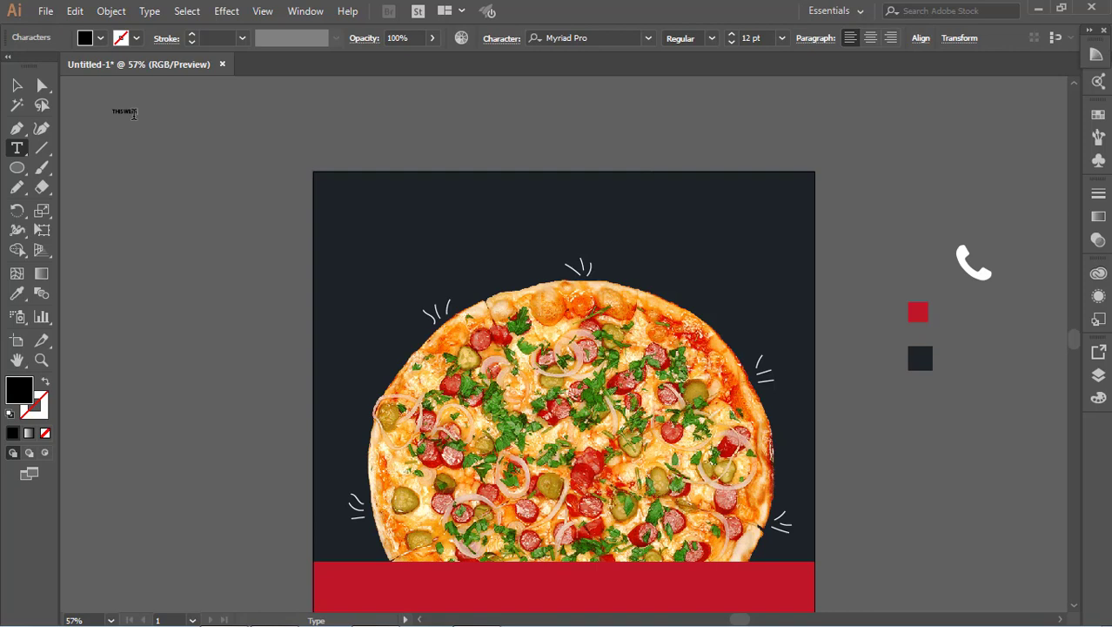
pyautogui.write('END ONLY')
pyautogui.press('Escape')
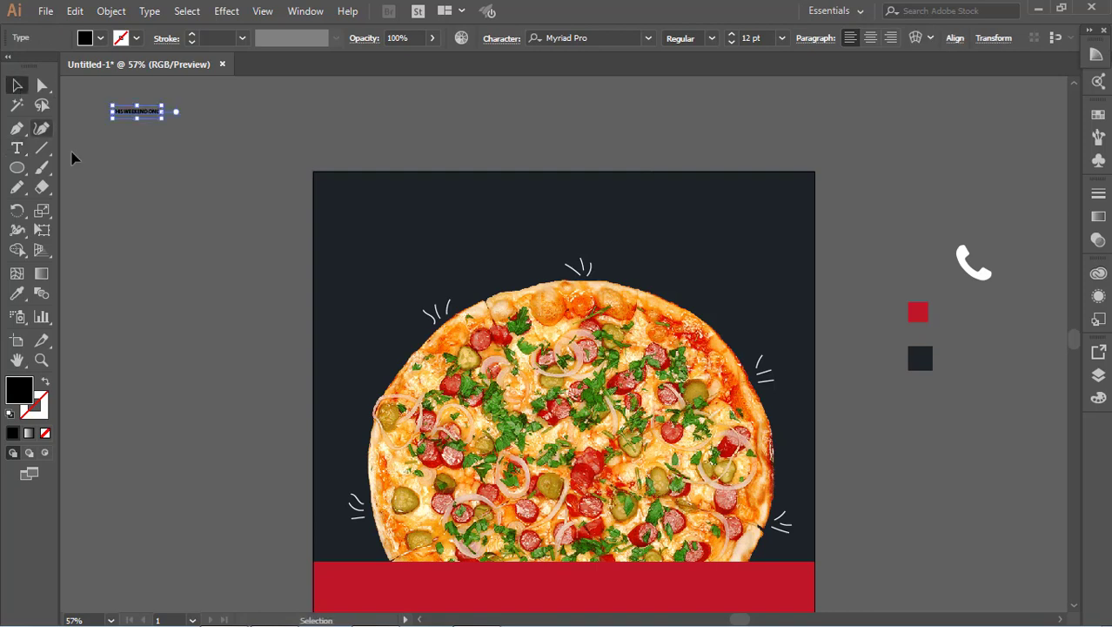
pyautogui.click(69, 154)
pyautogui.click(136, 112)
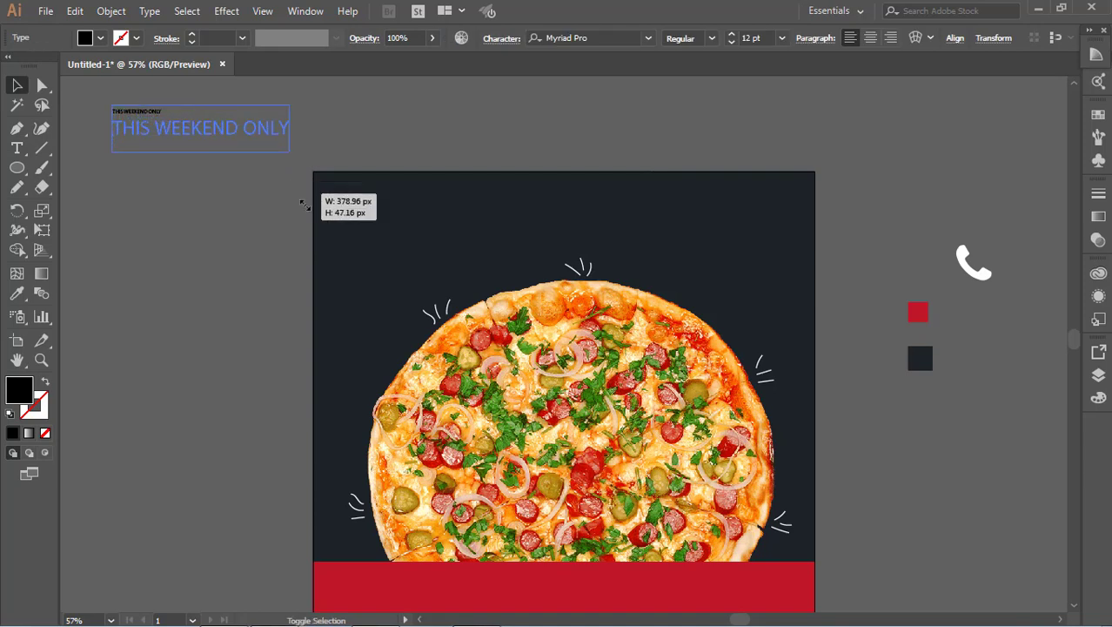
pyautogui.moveTo(163, 120)
pyautogui.mouseDown()
pyautogui.moveTo(330, 144)
pyautogui.moveTo(707, 243)
pyautogui.mouseUp()
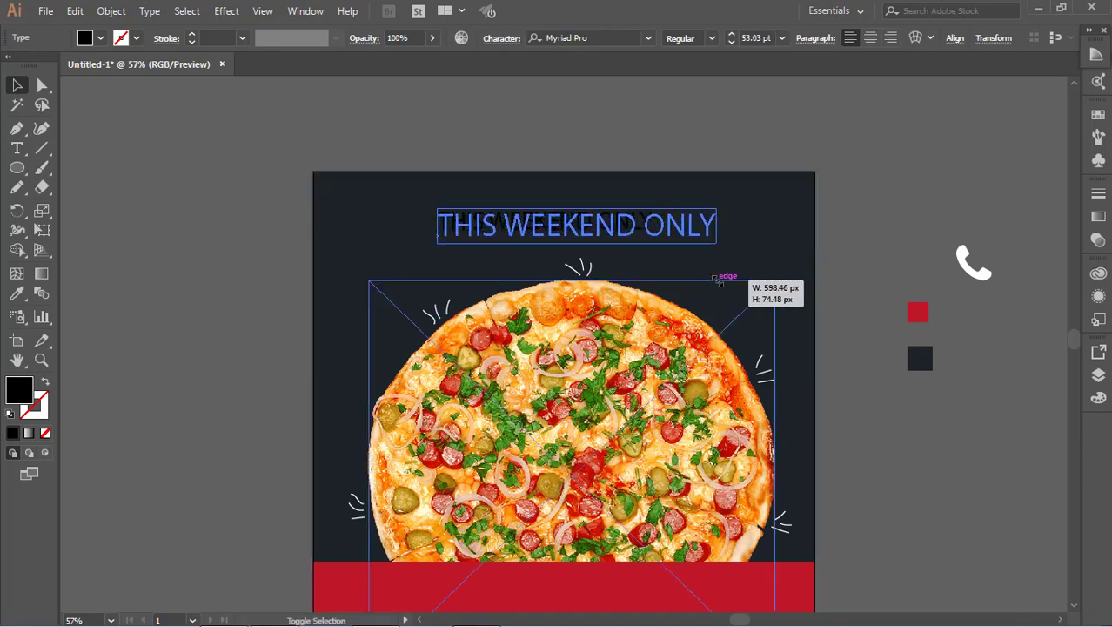
# Set the headline to white Roboto Bold and centre it above the pizza.
pyautogui.click(884, 333)
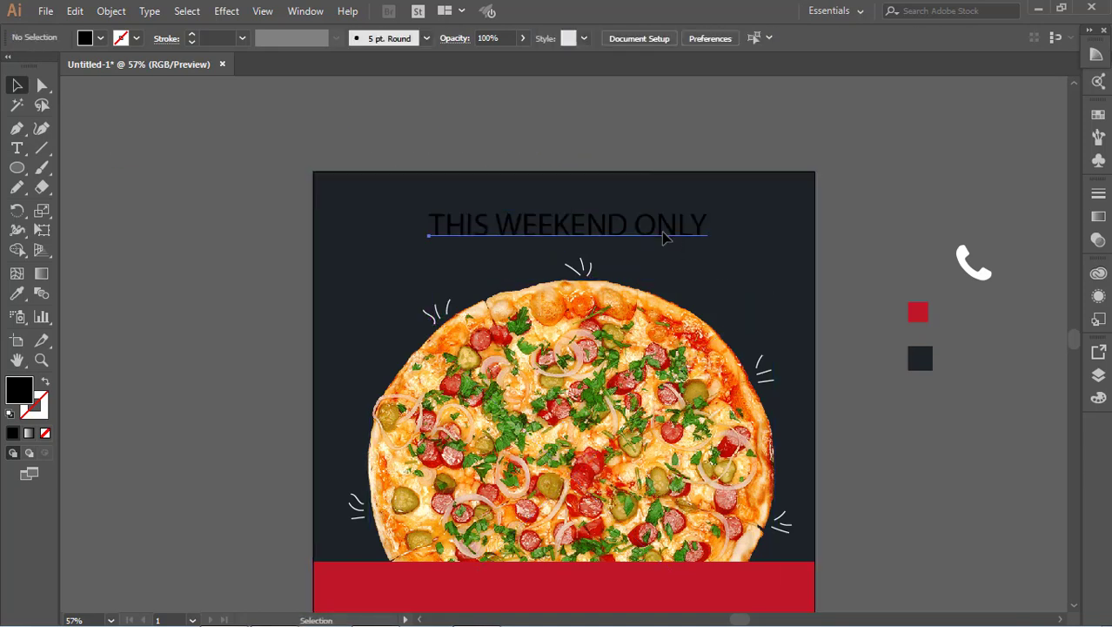
pyautogui.click(663, 236)
pyautogui.click(607, 36)
pyautogui.write('ro')
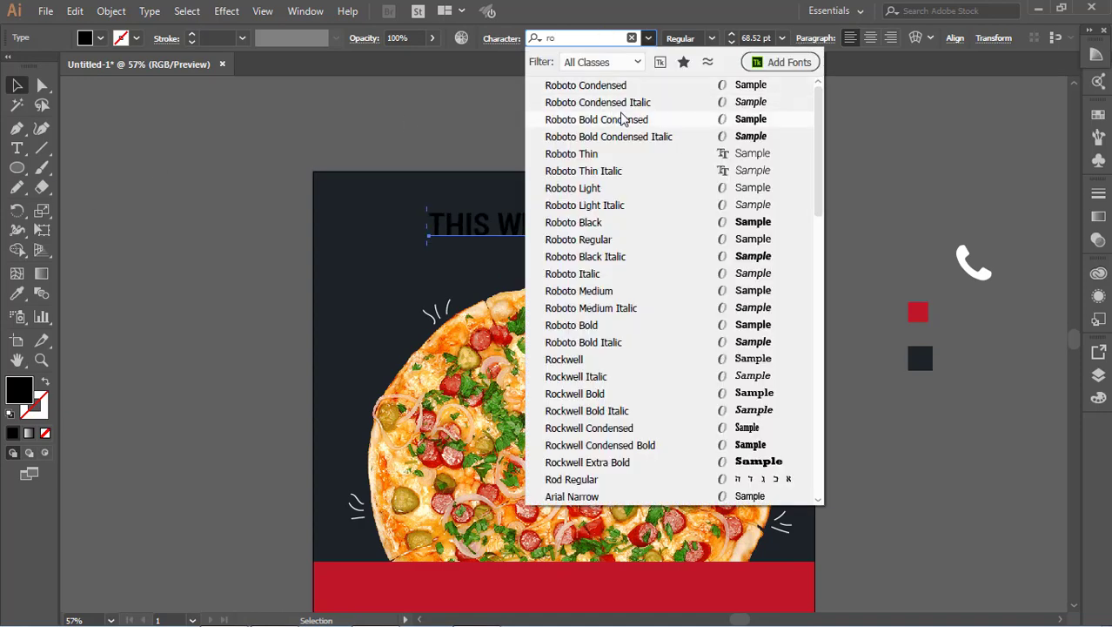
pyautogui.click(607, 118)
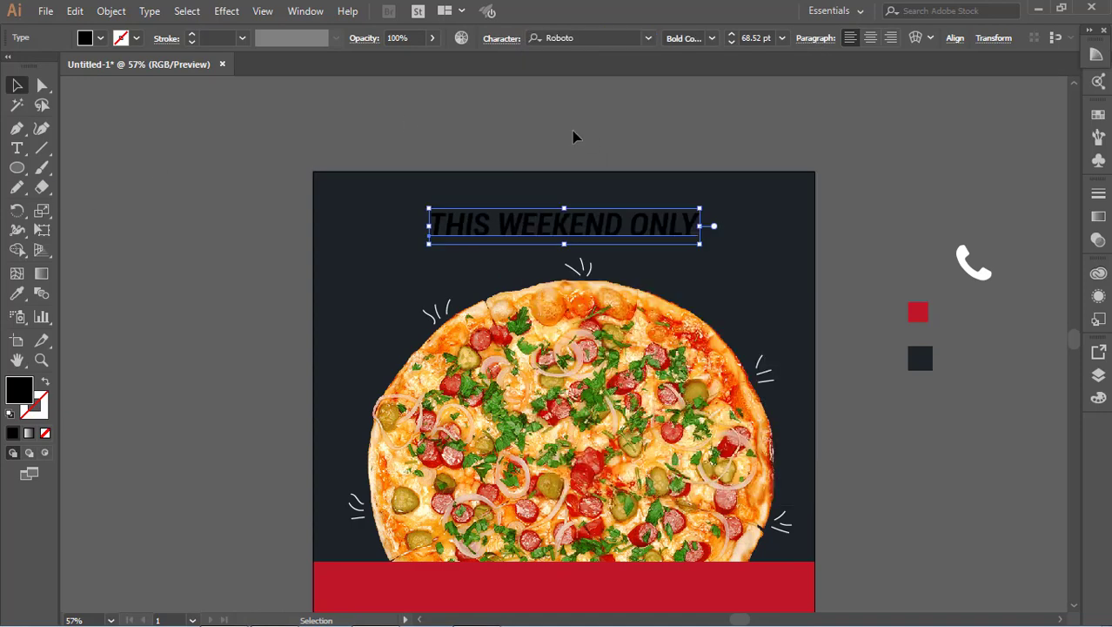
pyautogui.click(712, 38)
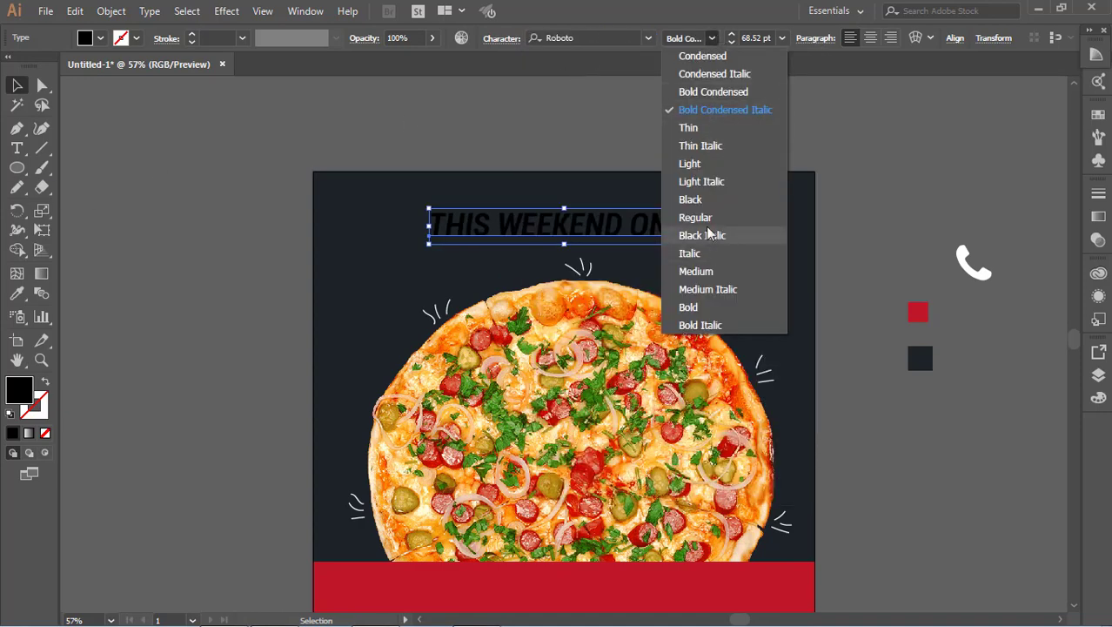
pyautogui.click(689, 307)
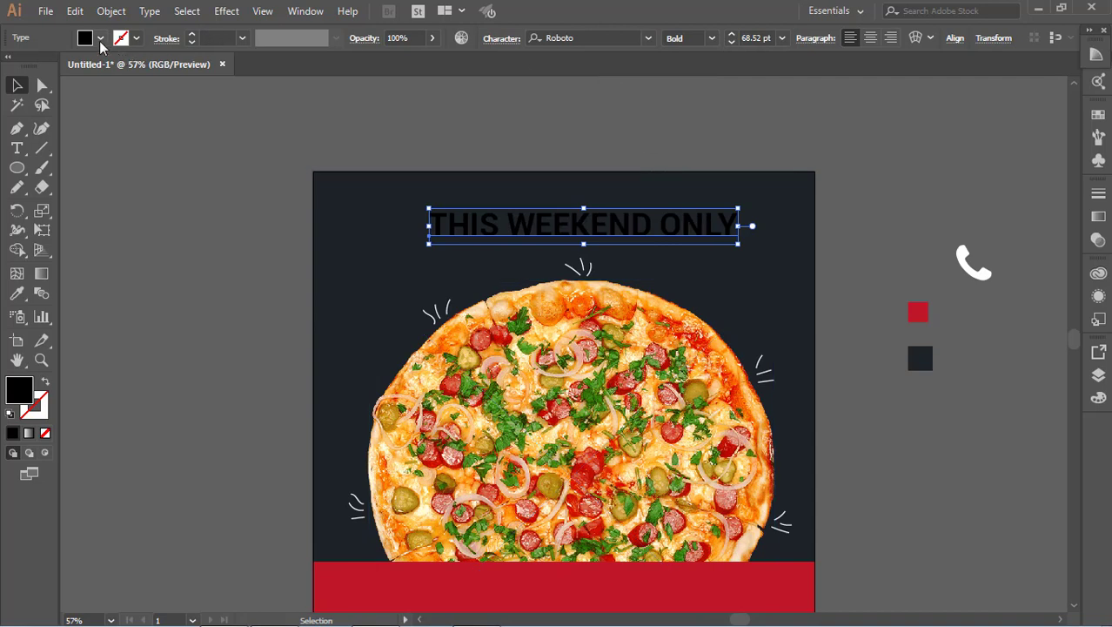
pyautogui.click(101, 40)
pyautogui.click(34, 66)
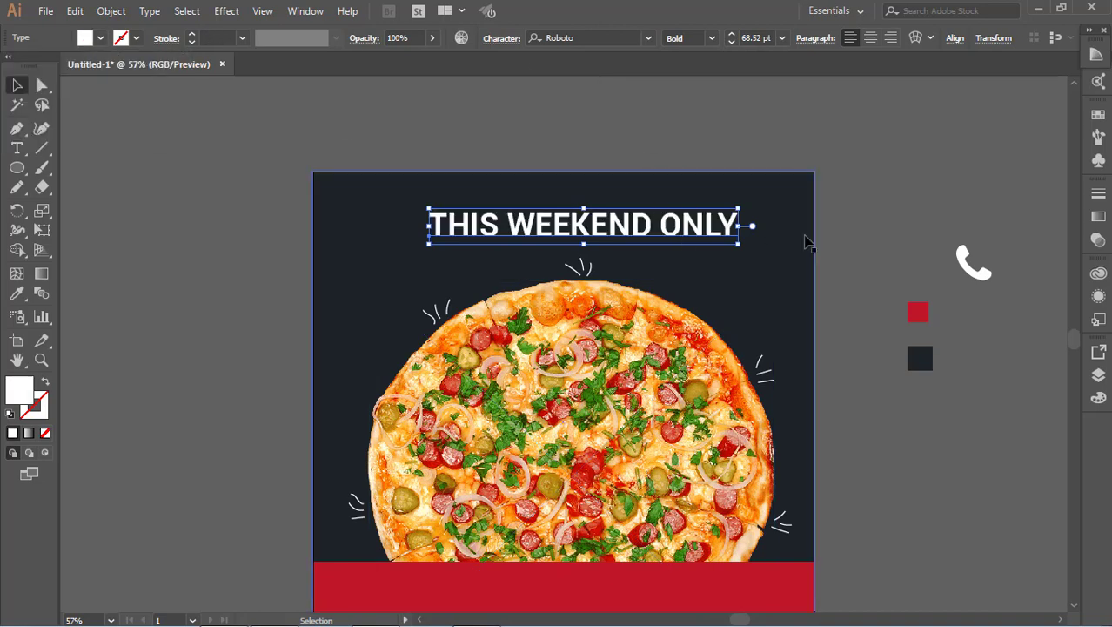
pyautogui.click(733, 236)
pyautogui.moveTo(733, 228); pyautogui.dragTo(721, 228)
# Nudge the THIS WEEKEND ONLY headline slightly downward.
pyautogui.scroll(-2, 696, 178)
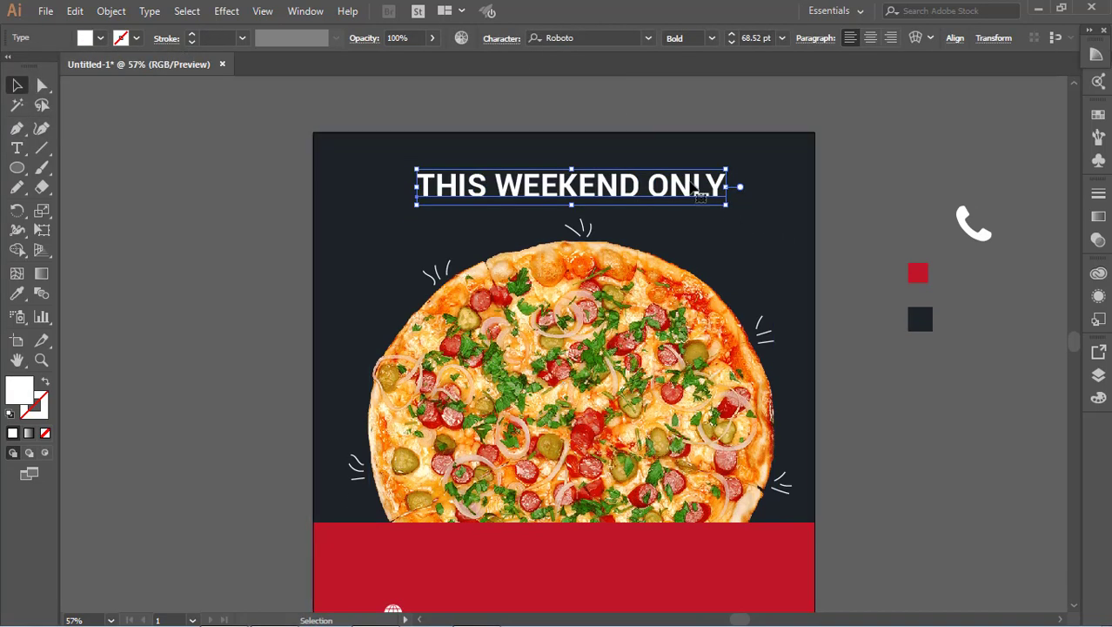
pyautogui.scroll(-2, 693, 161)
pyautogui.scroll(2, 705, 169)
pyautogui.click(589, 230)
pyautogui.click(825, 268)
pyautogui.click(570, 185)
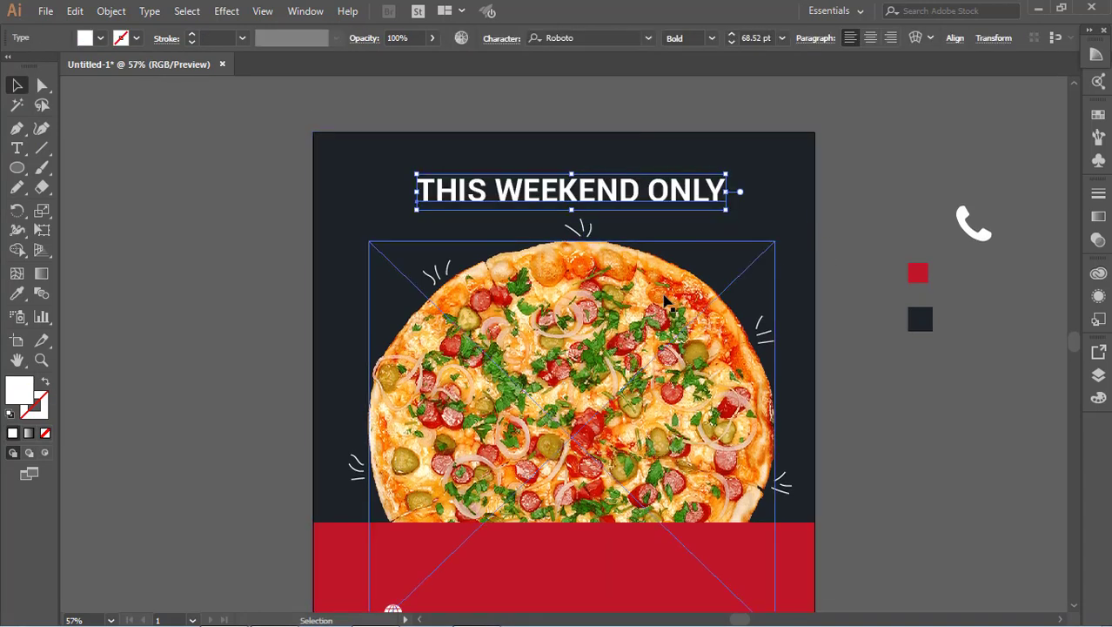
pyautogui.hotkey('shift', 'Down')
# Select the pizza with all its burst lines and scale them slightly smaller.
pyautogui.click(769, 338)
pyautogui.keyDown('shift'); pyautogui.click(763, 328); pyautogui.keyUp('shift')
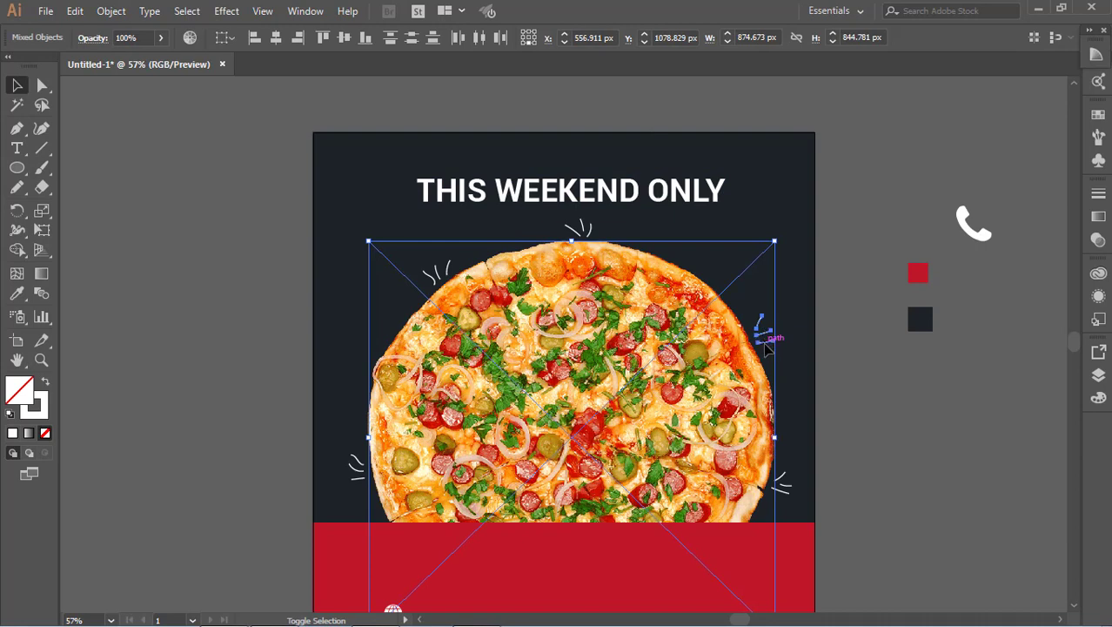
pyautogui.keyDown('shift'); pyautogui.click(782, 484); pyautogui.keyUp('shift')
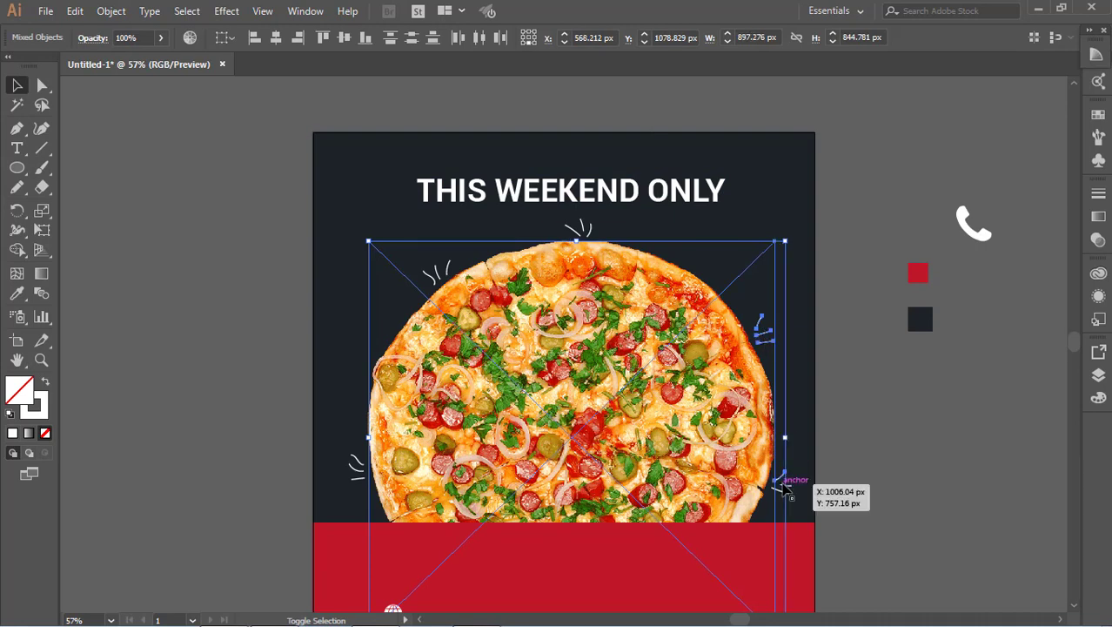
pyautogui.keyDown('shift'); pyautogui.click(357, 482); pyautogui.keyUp('shift')
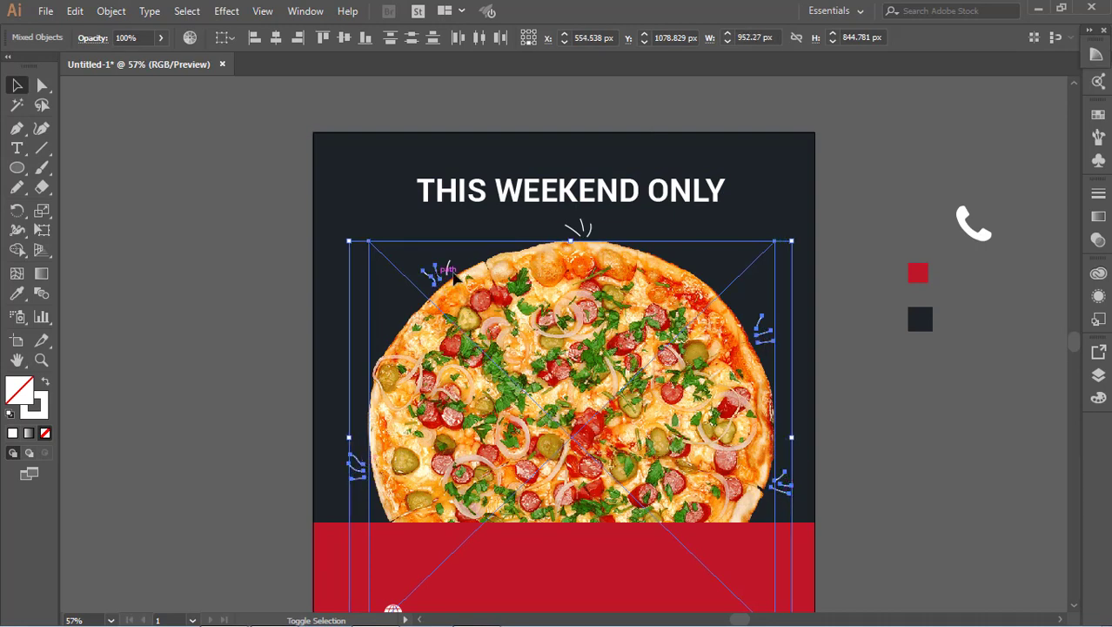
pyautogui.keyDown('shift'); pyautogui.click(584, 228); pyautogui.keyUp('shift')
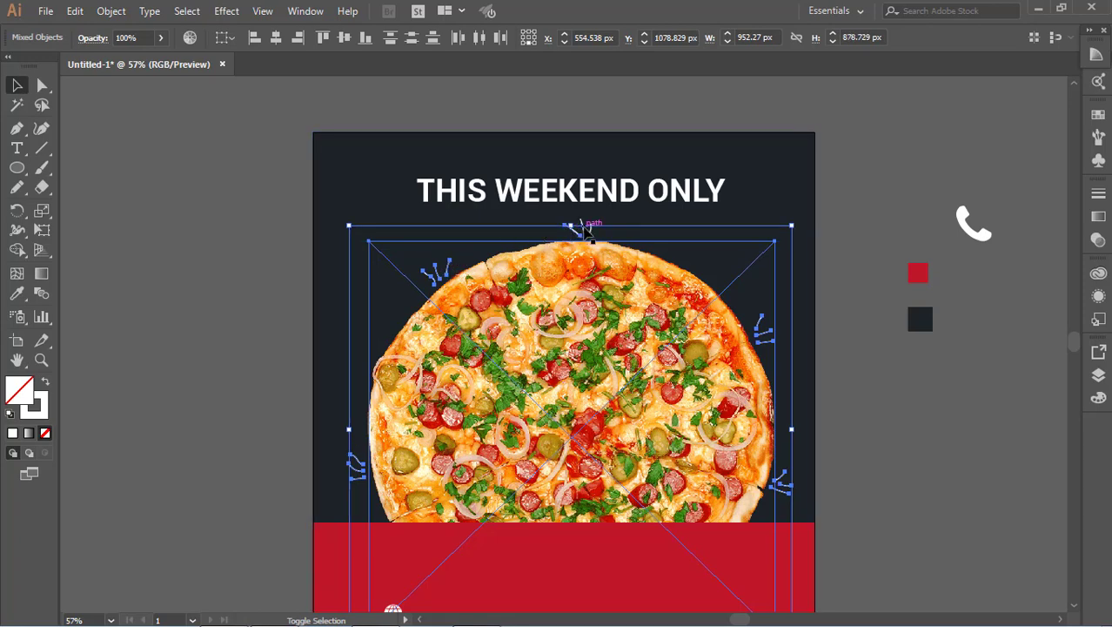
pyautogui.keyDown('shift'); pyautogui.click(588, 231); pyautogui.keyUp('shift')
pyautogui.scroll(-5, 587, 235)
pyautogui.scroll(4, 588, 235)
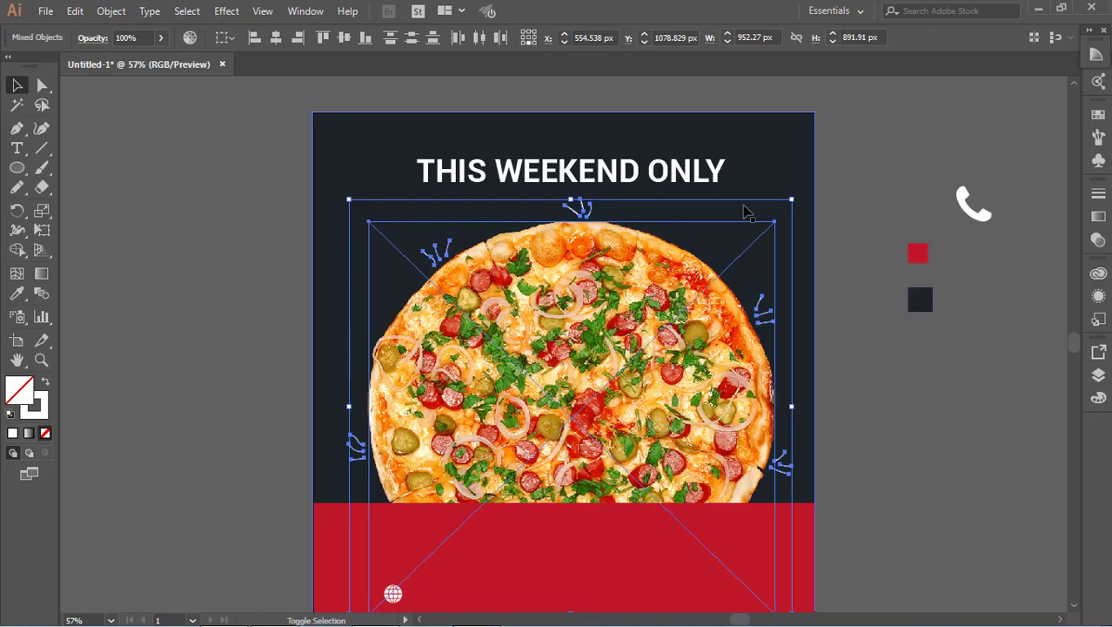
pyautogui.moveTo(791, 199); pyautogui.dragTo(781, 211)
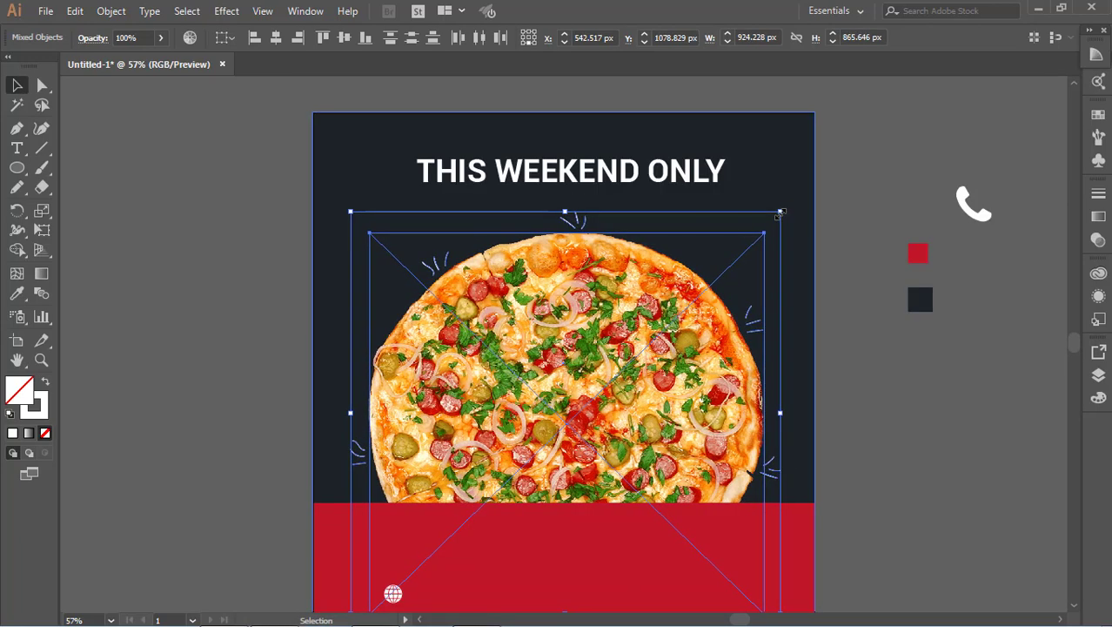
pyautogui.click(902, 468)
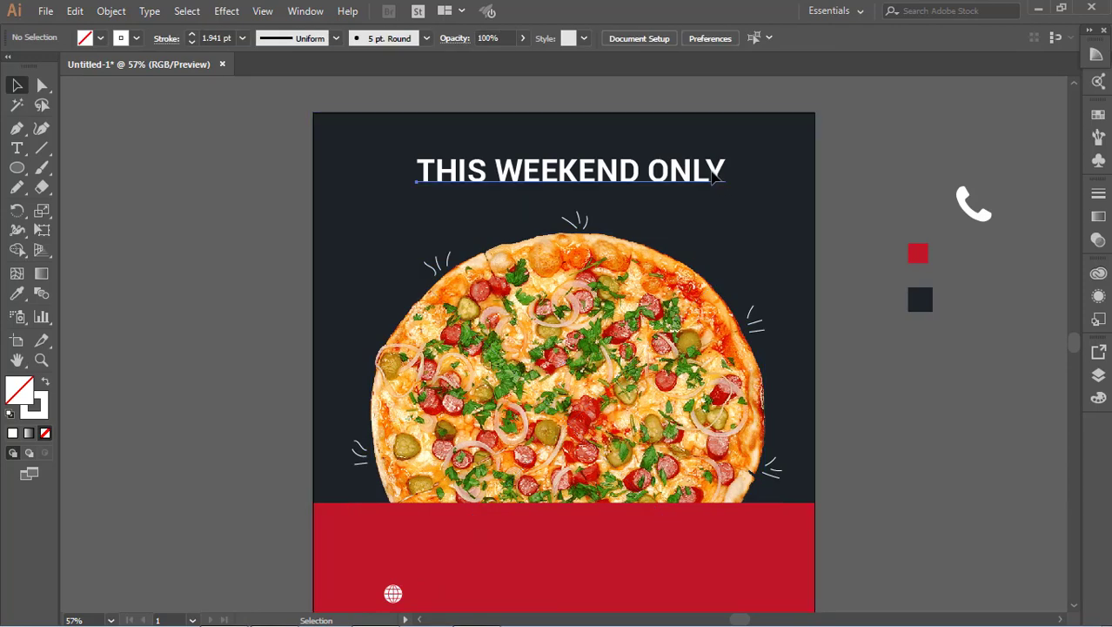
pyautogui.click(720, 169)
pyautogui.scroll(-3, 809, 174)
pyautogui.click(16, 148)
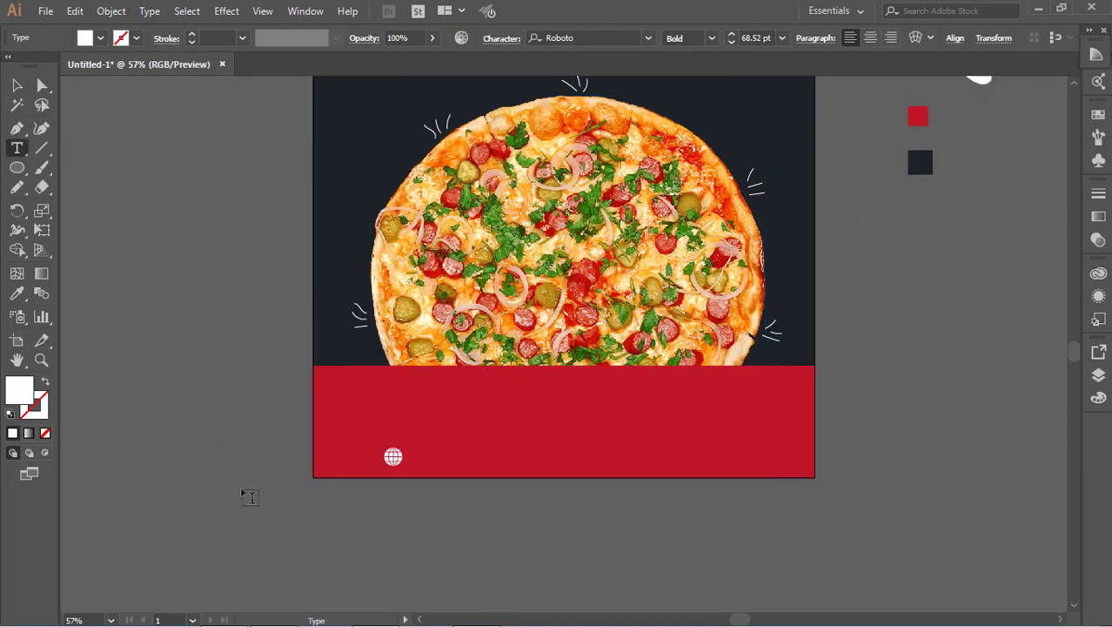
pyautogui.click(301, 526)
pyautogui.write('www.yourwebsit.com')
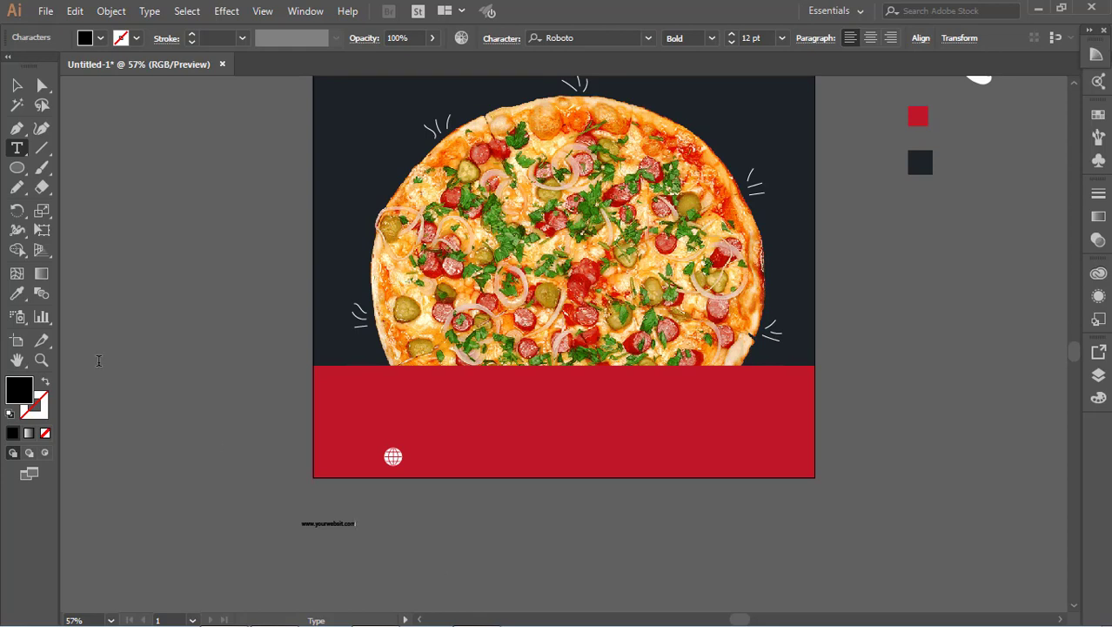
pyautogui.press('Escape')
pyautogui.click(285, 541)
pyautogui.click(326, 524)
pyautogui.click(101, 37)
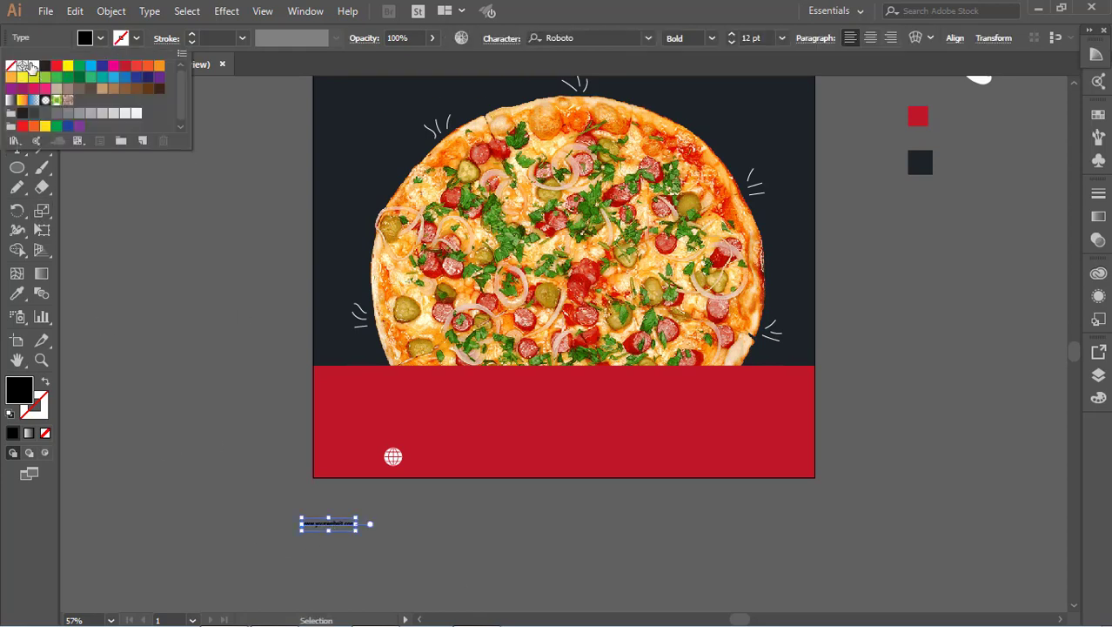
pyautogui.click(30, 68)
pyautogui.click(338, 515)
pyautogui.click(336, 525)
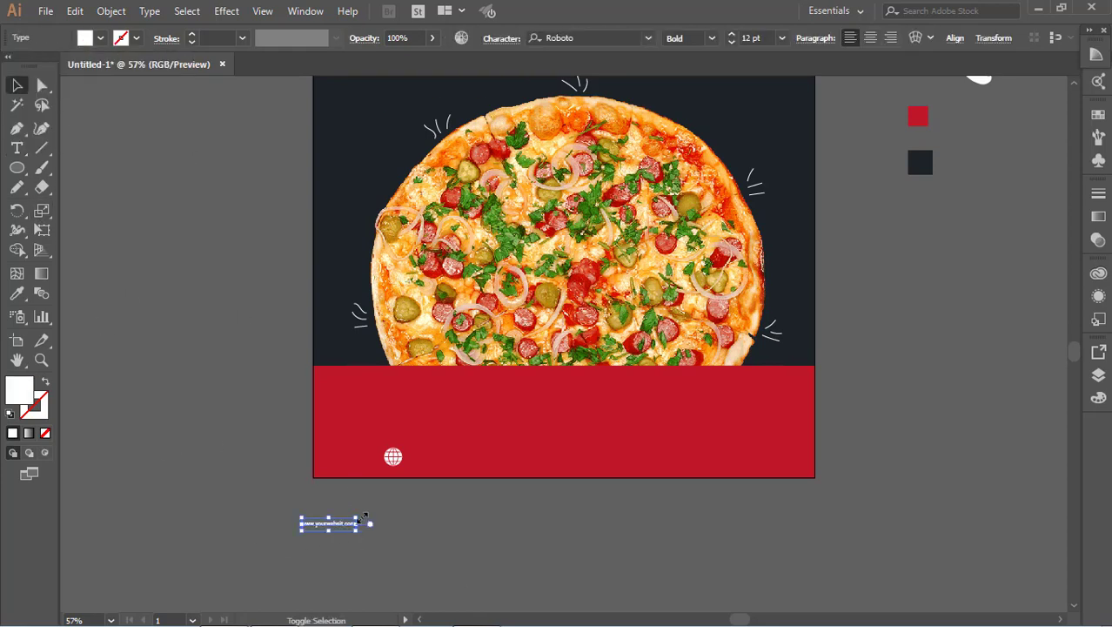
pyautogui.moveTo(356, 520)
pyautogui.mouseDown()
pyautogui.moveTo(449, 506)
pyautogui.moveTo(529, 460)
pyautogui.mouseUp()
pyautogui.click(511, 551)
# Shrink the globe slightly, align it with the website text, and move the phone icon onto the band.
pyautogui.keyDown('shift'); pyautogui.click(395, 456); pyautogui.keyUp('shift')
pyautogui.moveTo(410, 444); pyautogui.dragTo(402, 450)
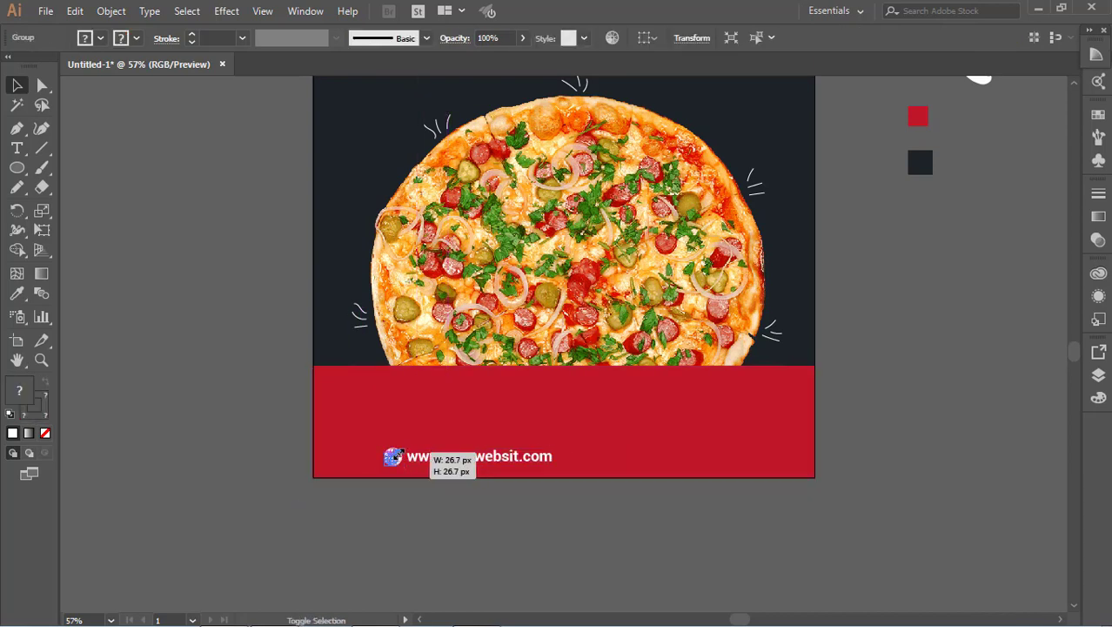
pyautogui.click(387, 460)
pyautogui.click(392, 466)
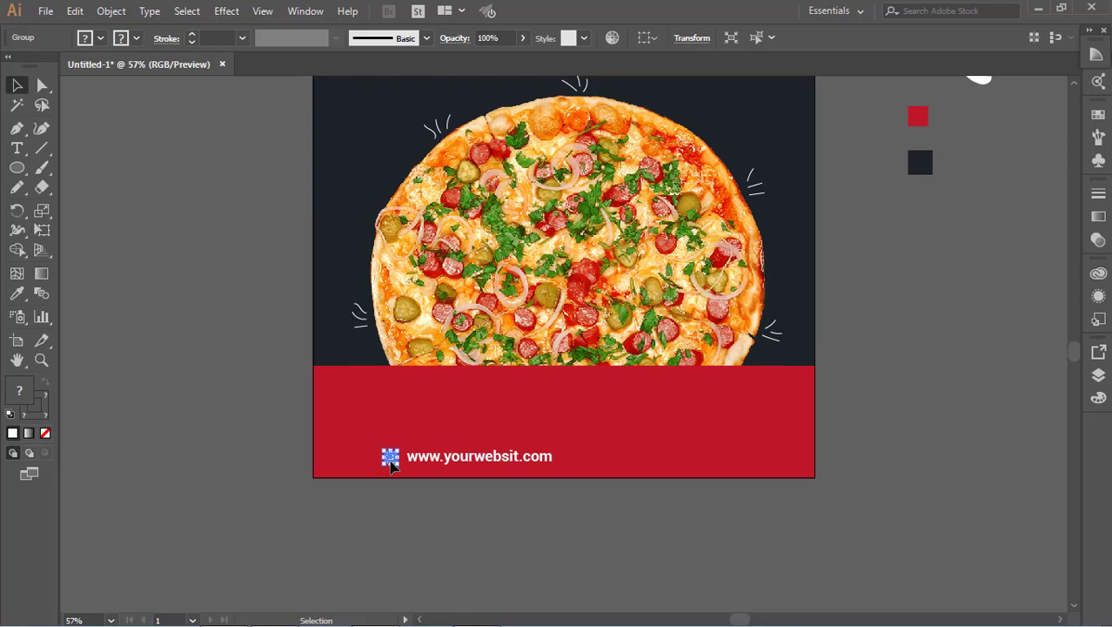
pyautogui.click(603, 423)
pyautogui.click(392, 458)
pyautogui.keyDown('shift'); pyautogui.click(444, 463); pyautogui.keyUp('shift')
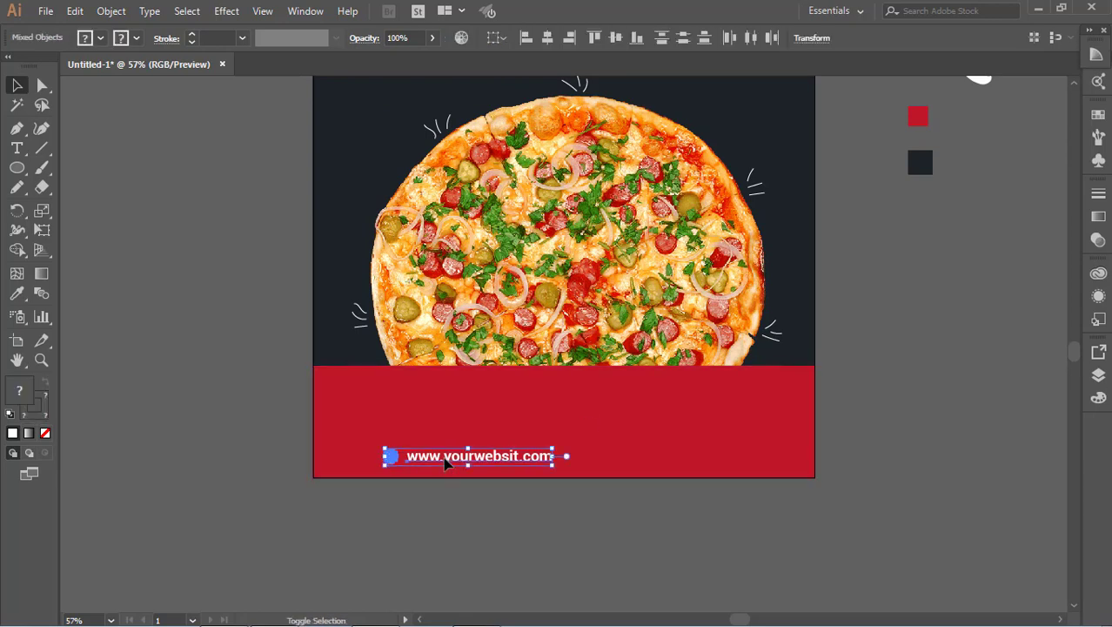
pyautogui.hotkey('shift', 'Left')
pyautogui.hotkey('shift', 'Left')
pyautogui.hotkey('shift', 'Left')
pyautogui.hotkey('shift', 'Right')
pyautogui.hotkey('shift', 'Right')
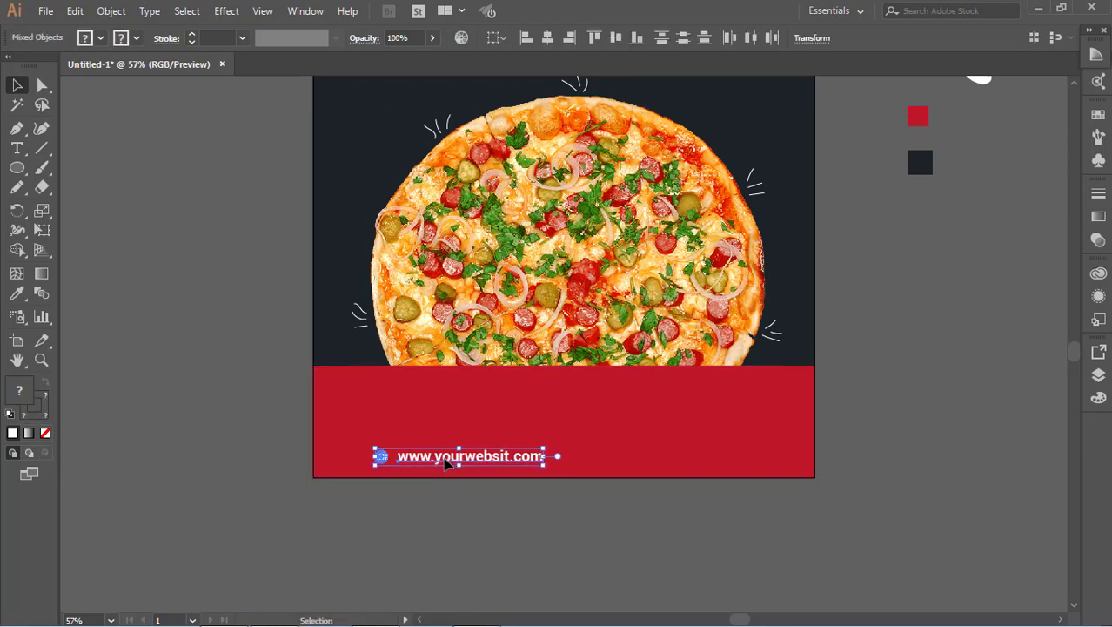
pyautogui.click(559, 509)
pyautogui.scroll(3, 565, 348)
pyautogui.moveTo(988, 165)
pyautogui.mouseDown()
pyautogui.moveTo(952, 470)
pyautogui.moveTo(940, 454)
pyautogui.moveTo(953, 472)
pyautogui.moveTo(579, 541)
pyautogui.mouseUp()
# Bring the phone icon in front of the red band beside the website address.
pyautogui.click(583, 544)
pyautogui.rightClick(584, 536)
pyautogui.click(805, 455)
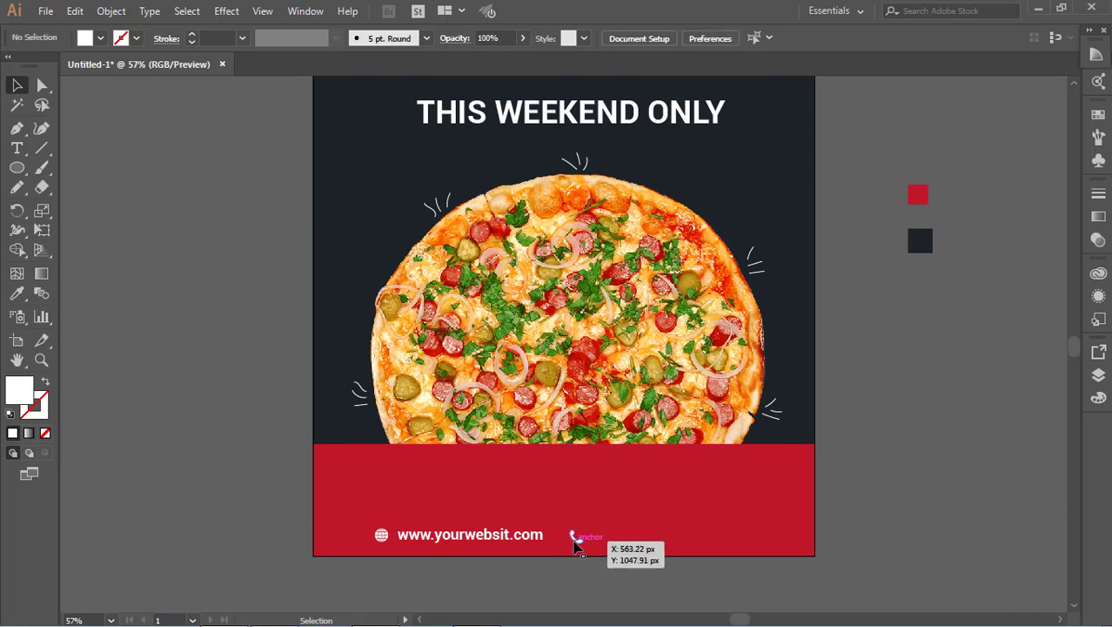
pyautogui.moveTo(579, 541); pyautogui.dragTo(576, 540)
pyautogui.click(461, 588)
# Add the phone number, match the website text's style with the Eyedropper, and place it beside the phone icon.
pyautogui.press('t')
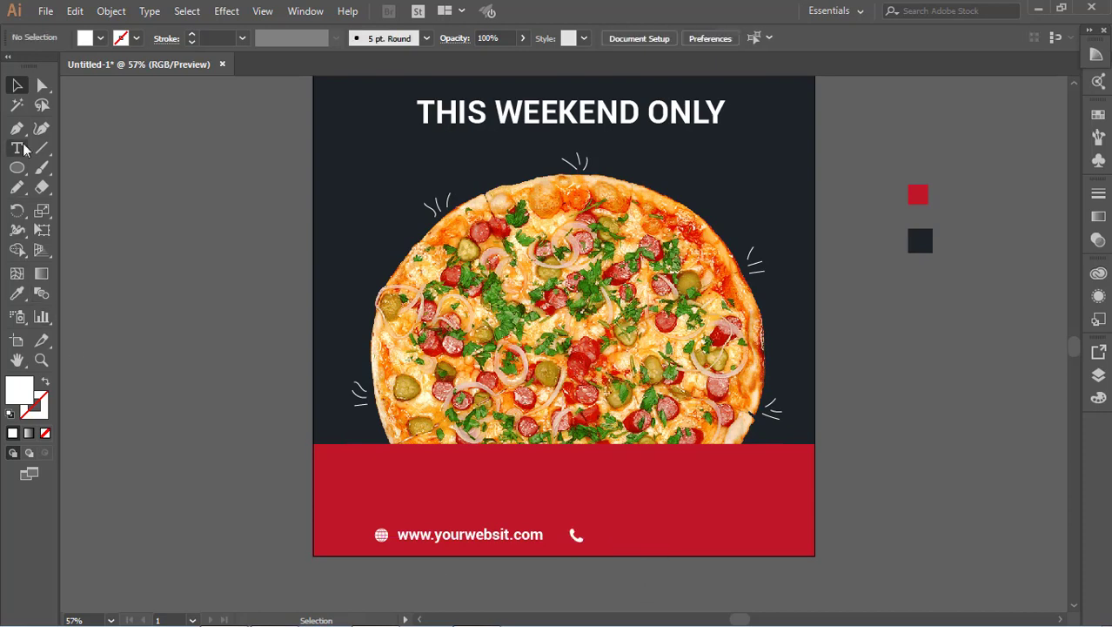
pyautogui.click(158, 489)
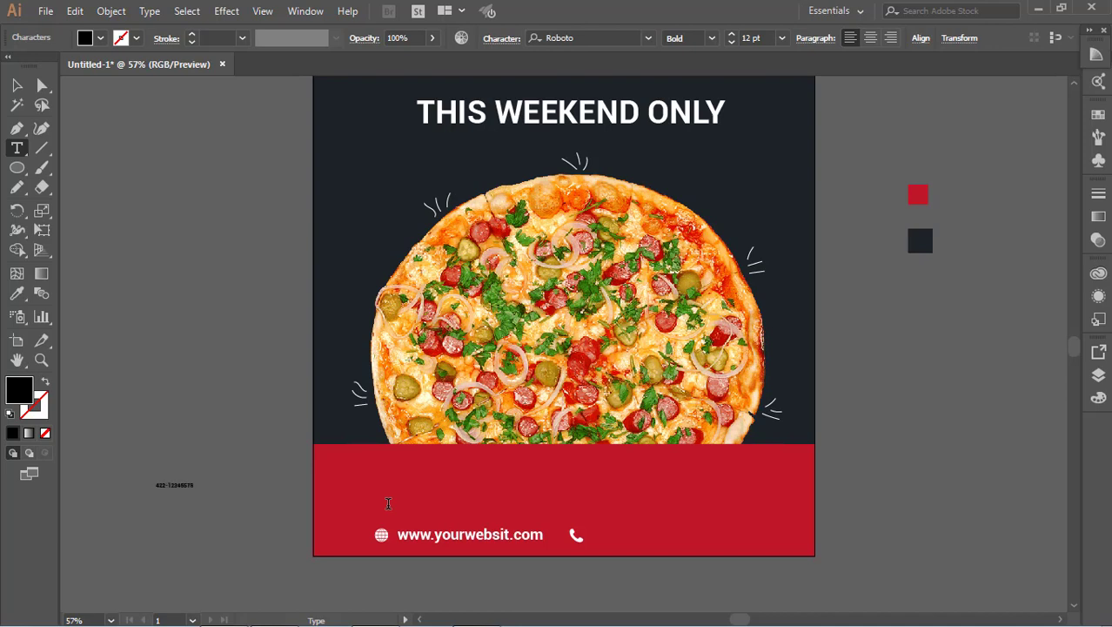
pyautogui.click(16, 85)
pyautogui.click(183, 487)
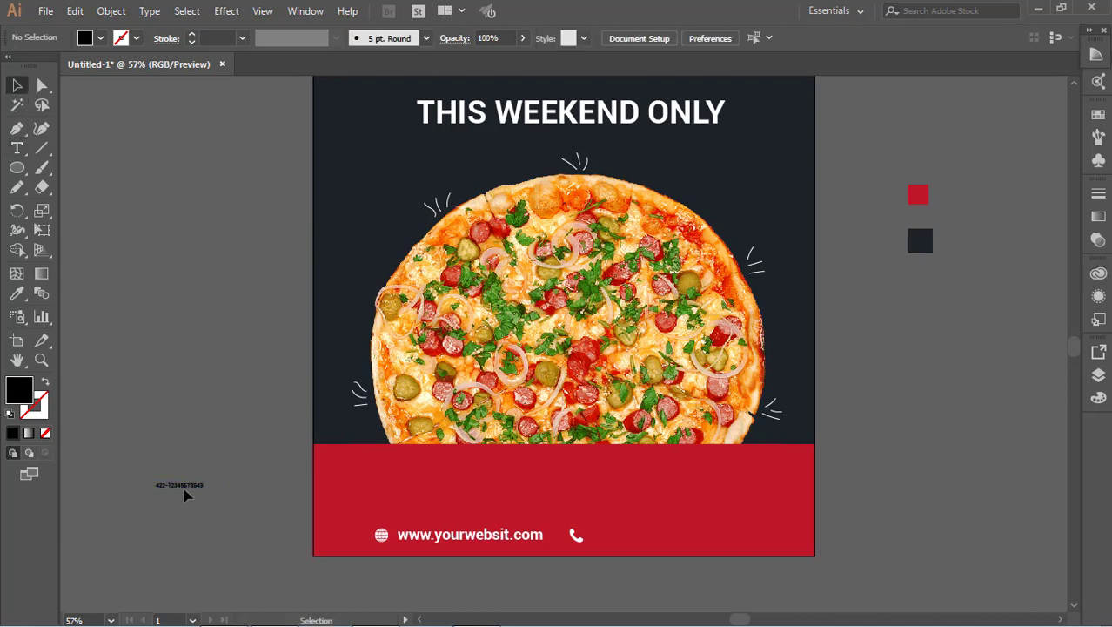
pyautogui.click(488, 539)
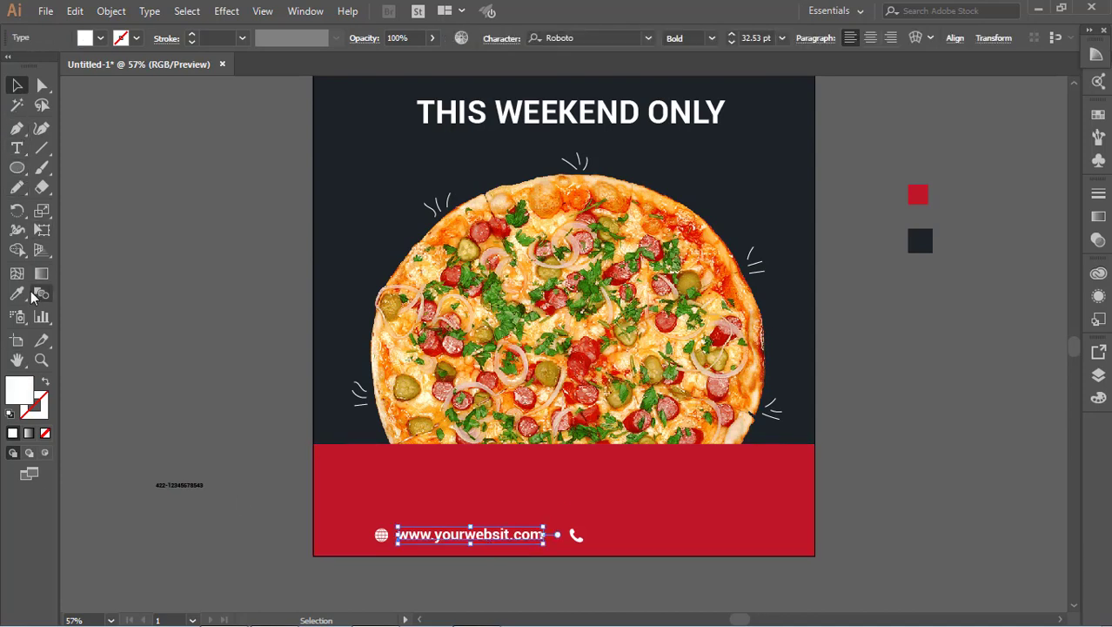
pyautogui.click(178, 488)
pyautogui.click(16, 293)
pyautogui.click(448, 533)
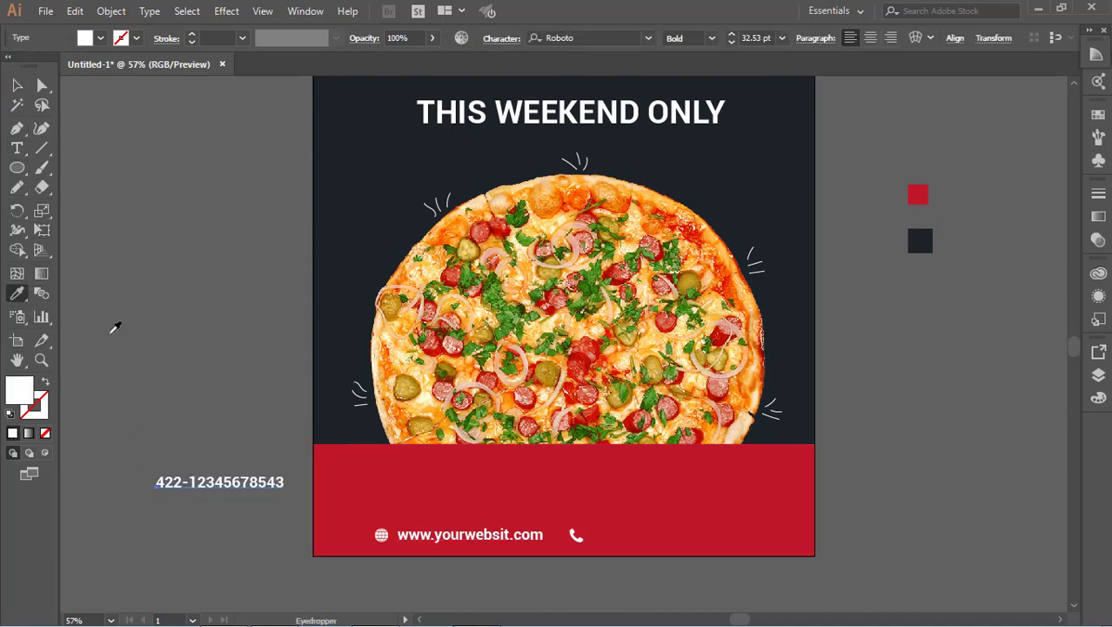
pyautogui.click(20, 104)
pyautogui.click(17, 84)
pyautogui.click(279, 519)
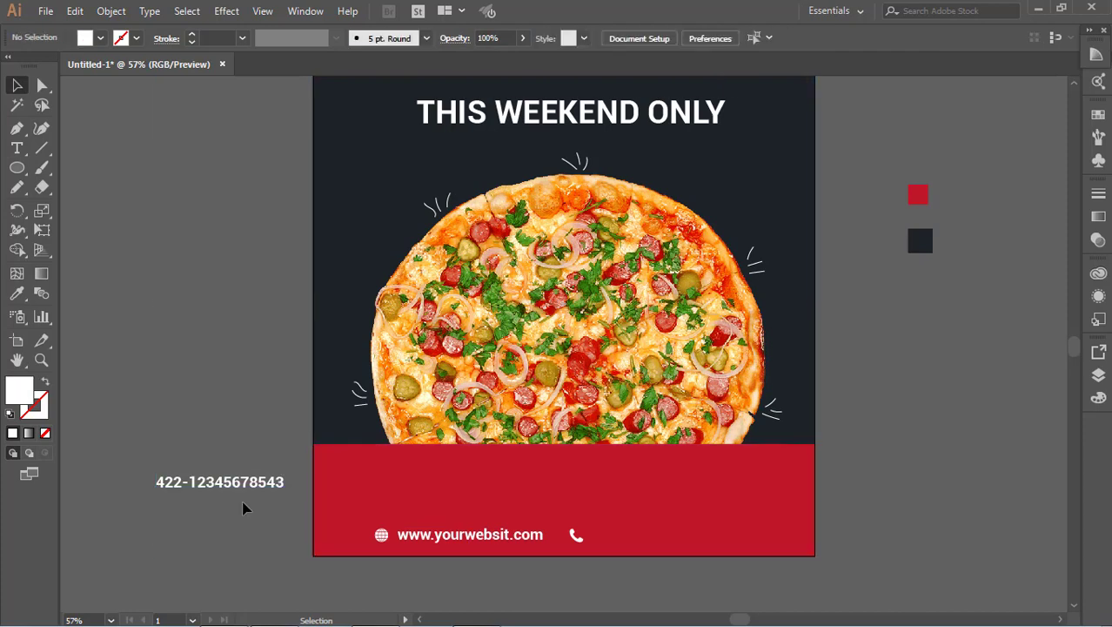
pyautogui.moveTo(210, 484)
pyautogui.mouseDown()
pyautogui.moveTo(692, 541)
pyautogui.moveTo(683, 541)
pyautogui.mouseUp()
# Select the website text, icons and phone number together as the contact line.
pyautogui.click(406, 541)
pyautogui.keyDown('shift'); pyautogui.click(382, 534); pyautogui.keyUp('shift')
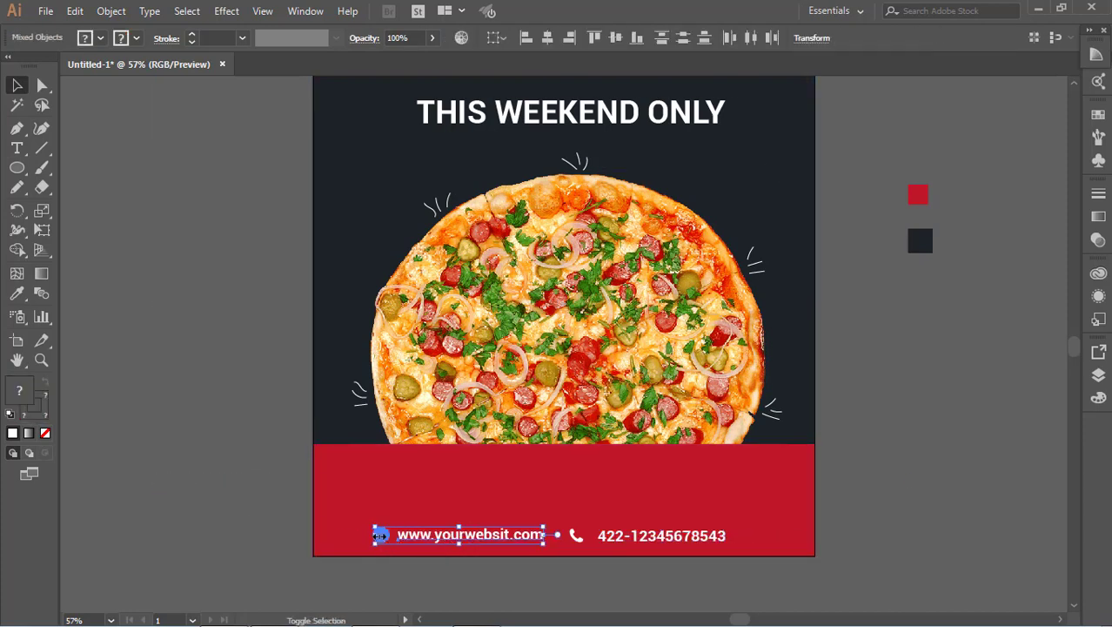
pyautogui.keyDown('shift'); pyautogui.click(576, 535); pyautogui.keyUp('shift')
pyautogui.keyDown('shift'); pyautogui.click(669, 539); pyautogui.keyUp('shift')
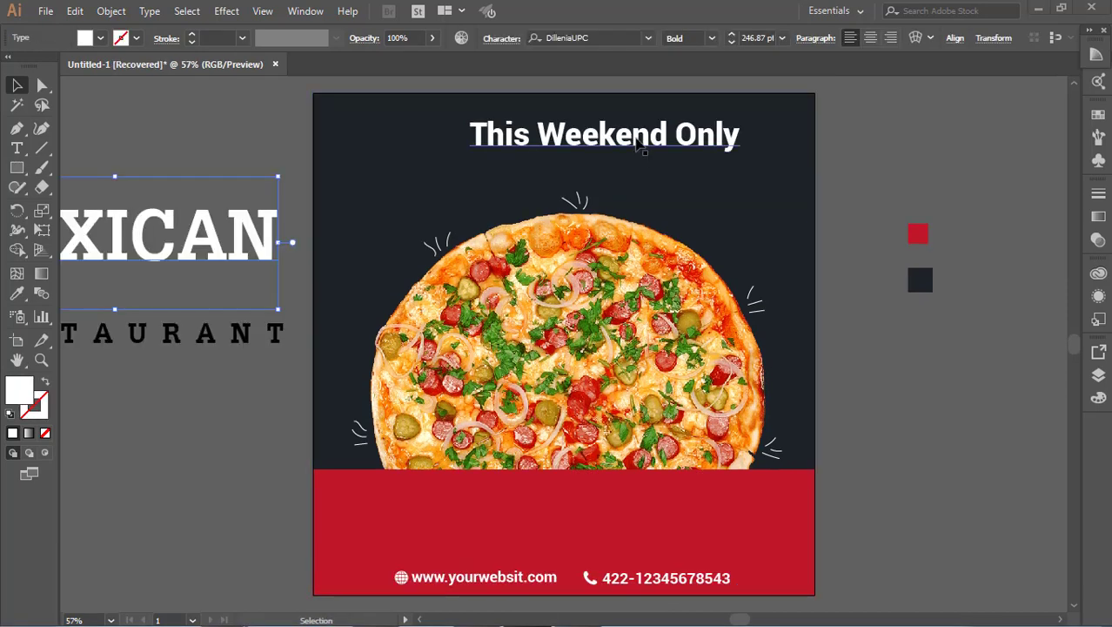
# Stack RESTAURANT under XICAN and Alt-drag a copy of the title onto the red band.
pyautogui.click(222, 392)
pyautogui.click(234, 272)
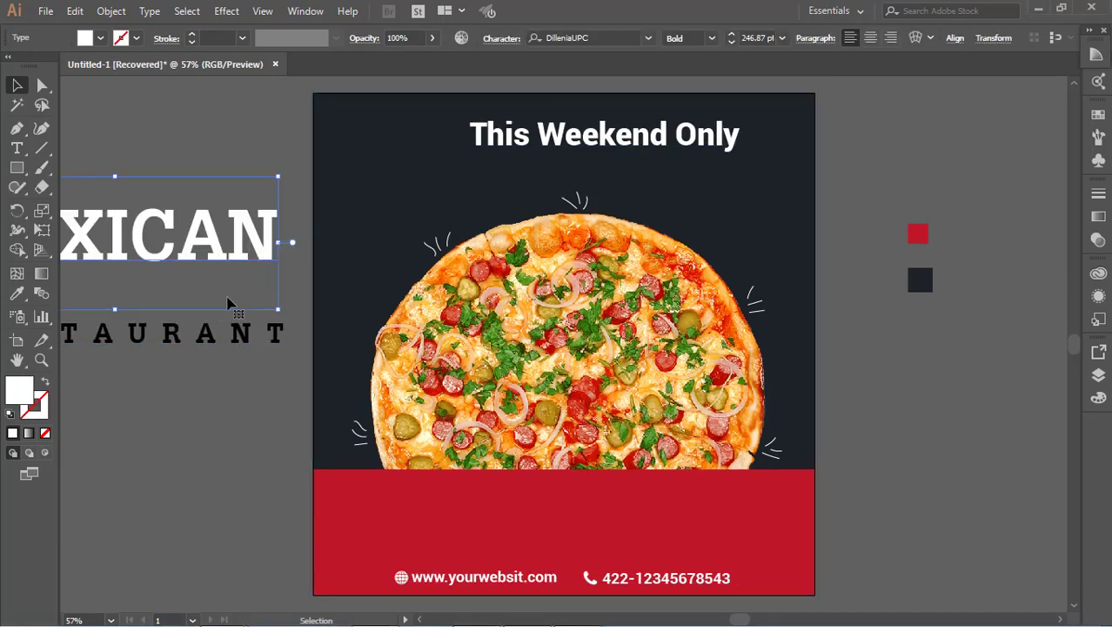
pyautogui.moveTo(233, 341); pyautogui.dragTo(219, 287)
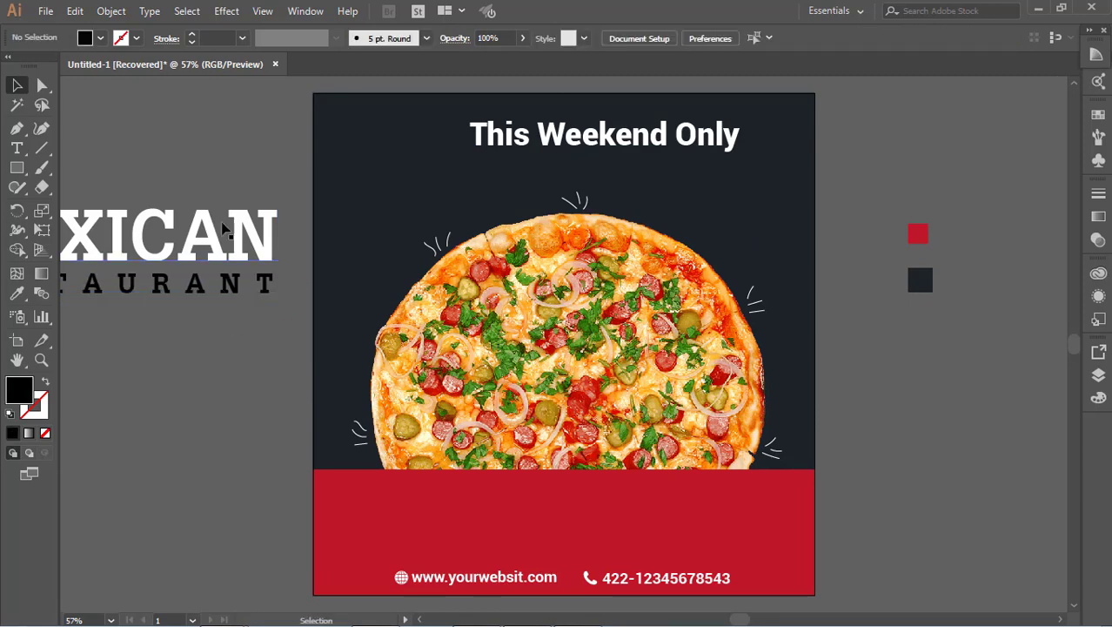
pyautogui.moveTo(200, 219)
pyautogui.mouseDown()
pyautogui.moveTo(703, 509)
pyautogui.moveTo(687, 507)
pyautogui.mouseUp()
pyautogui.click(873, 519)
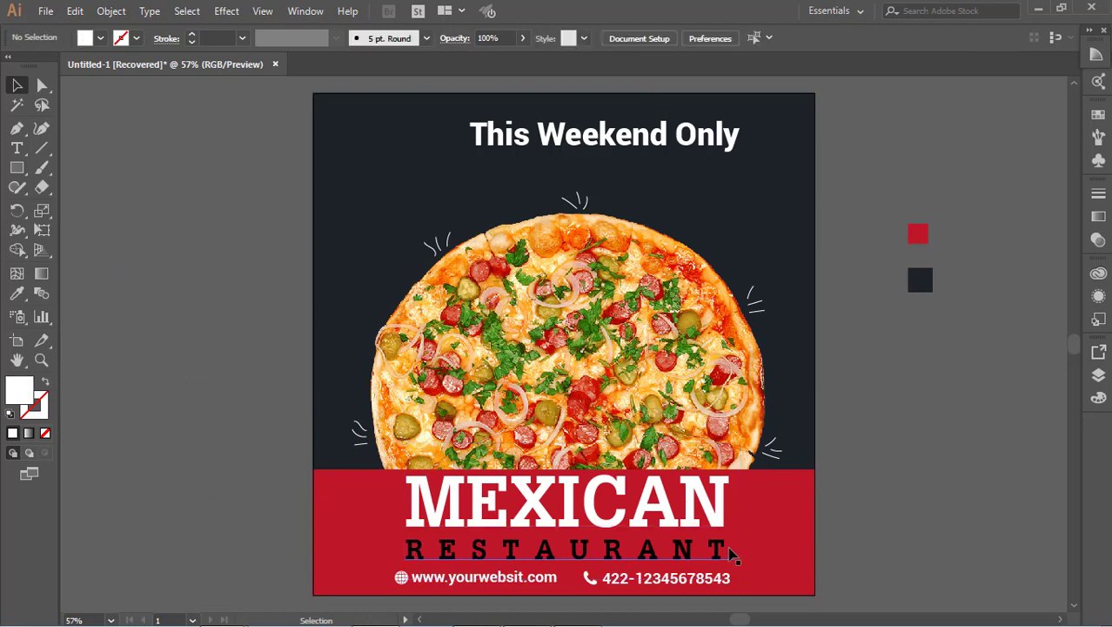
# Increase the letter spacing of the RESTAURANT line in the Character panel.
pyautogui.click(733, 551)
pyautogui.click(501, 39)
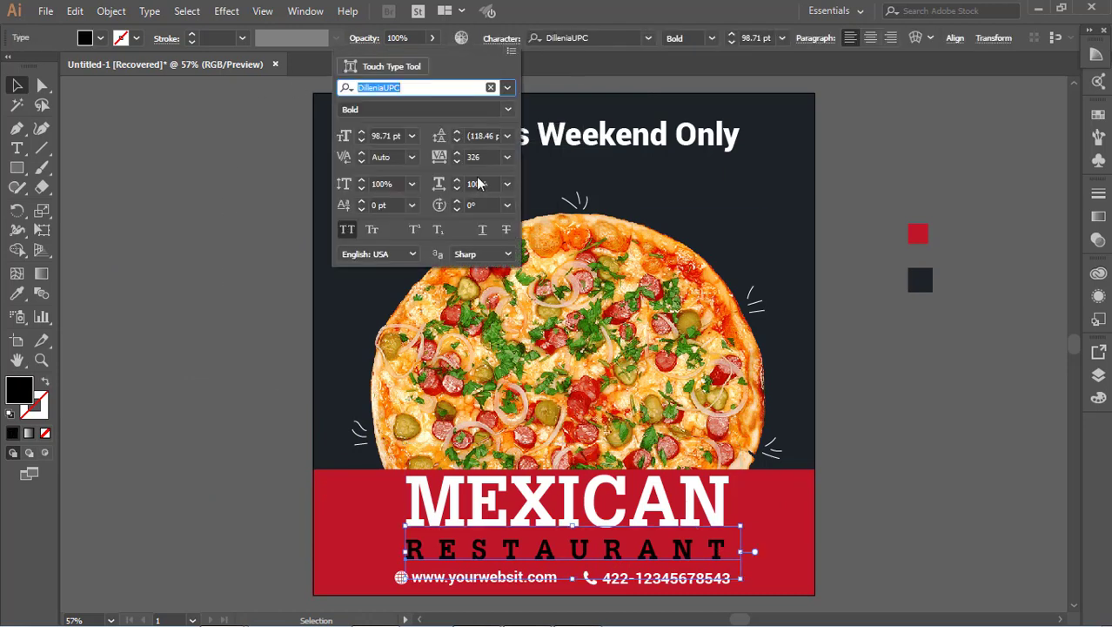
pyautogui.click(440, 184)
pyautogui.click(441, 155)
pyautogui.press('Up')
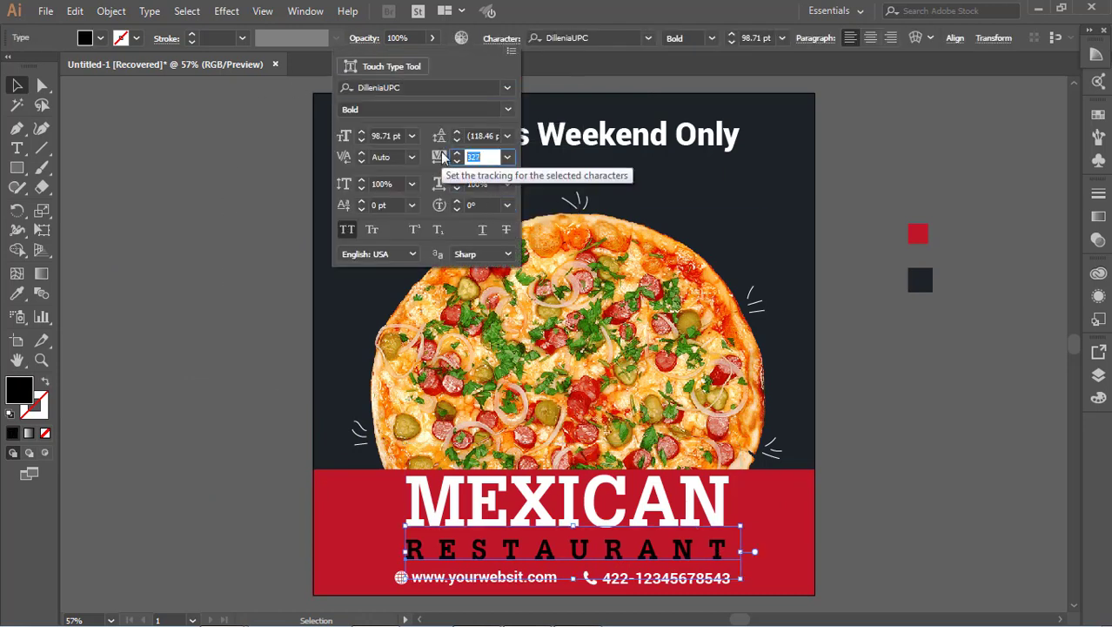
pyautogui.click(424, 114)
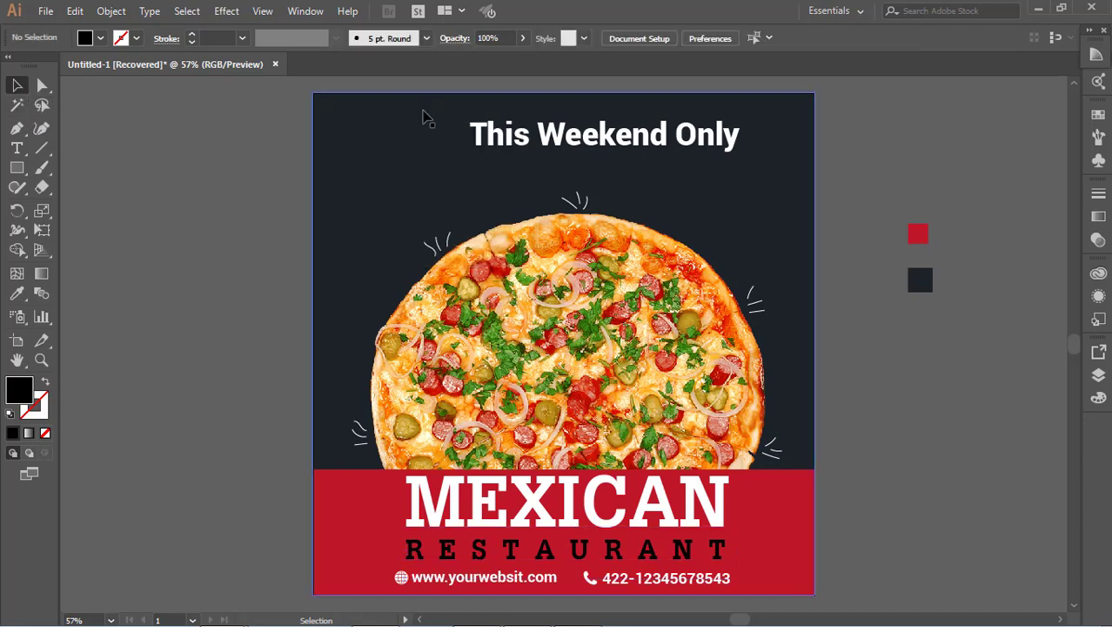
# Apply the RESTAURANT text style to the THIS WEEKEND ONLY headline with the Eyedropper.
pyautogui.click(566, 132)
pyautogui.click(16, 152)
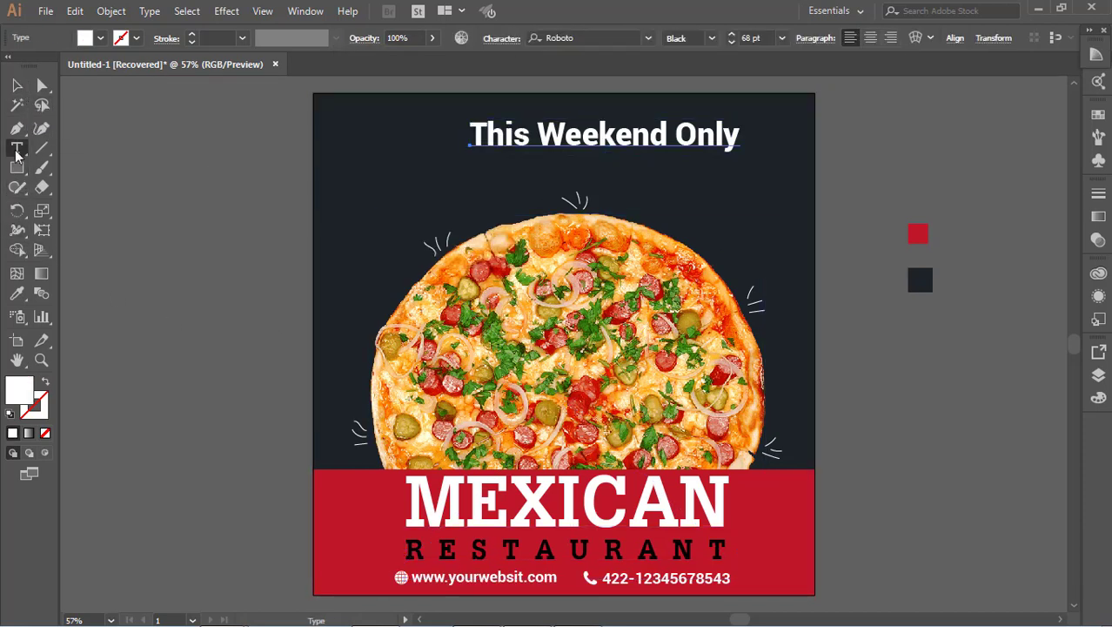
pyautogui.press('i')
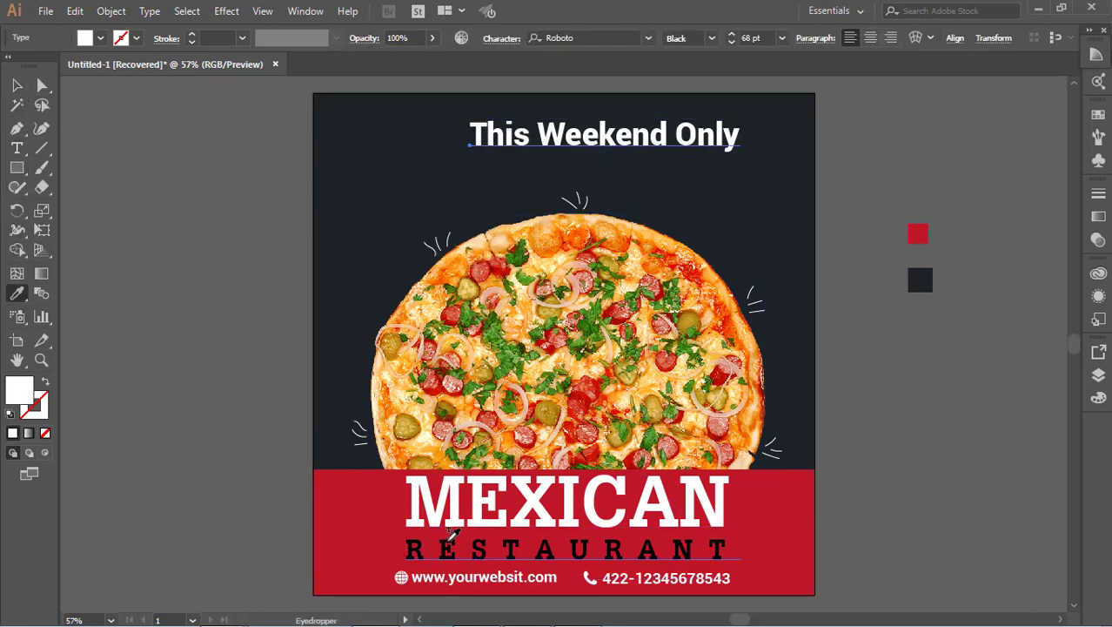
pyautogui.click(447, 536)
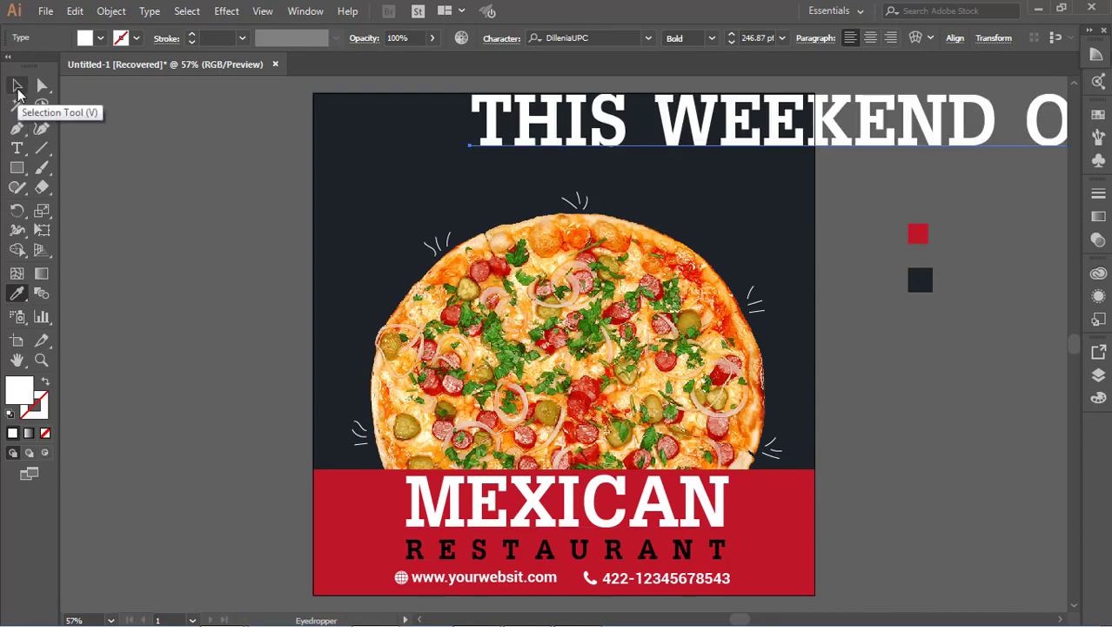
# Scale the headline to about 88.67 pt and center it at the poster's top.
pyautogui.click(17, 87)
pyautogui.moveTo(745, 114); pyautogui.dragTo(514, 176)
pyautogui.moveTo(989, 127); pyautogui.dragTo(509, 211)
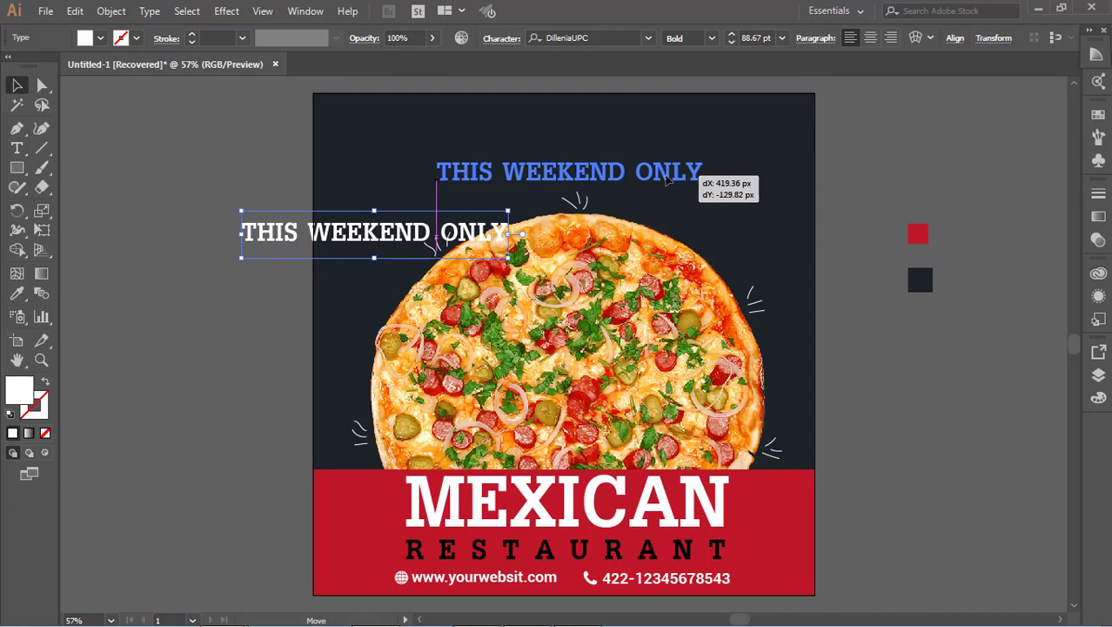
pyautogui.moveTo(649, 181)
pyautogui.mouseDown()
pyautogui.moveTo(668, 181)
pyautogui.moveTo(658, 124)
pyautogui.mouseUp()
pyautogui.click(74, 213)
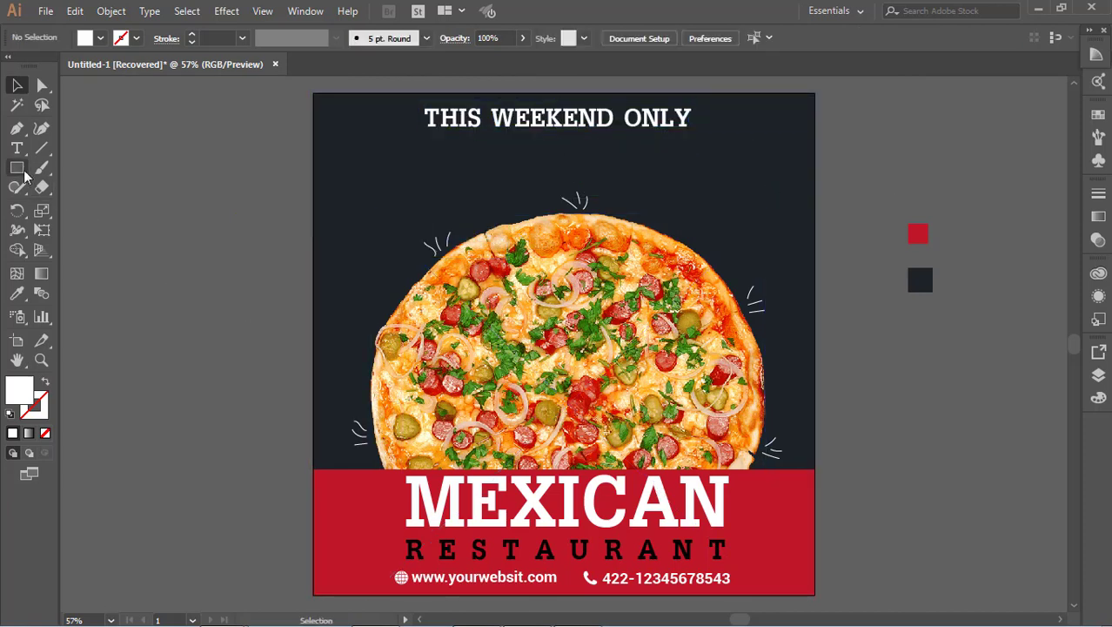
# Draw an ellipse over the pizza and size it into a circle covering the pizza.
pyautogui.moveTo(19, 169); pyautogui.dragTo(95, 207)
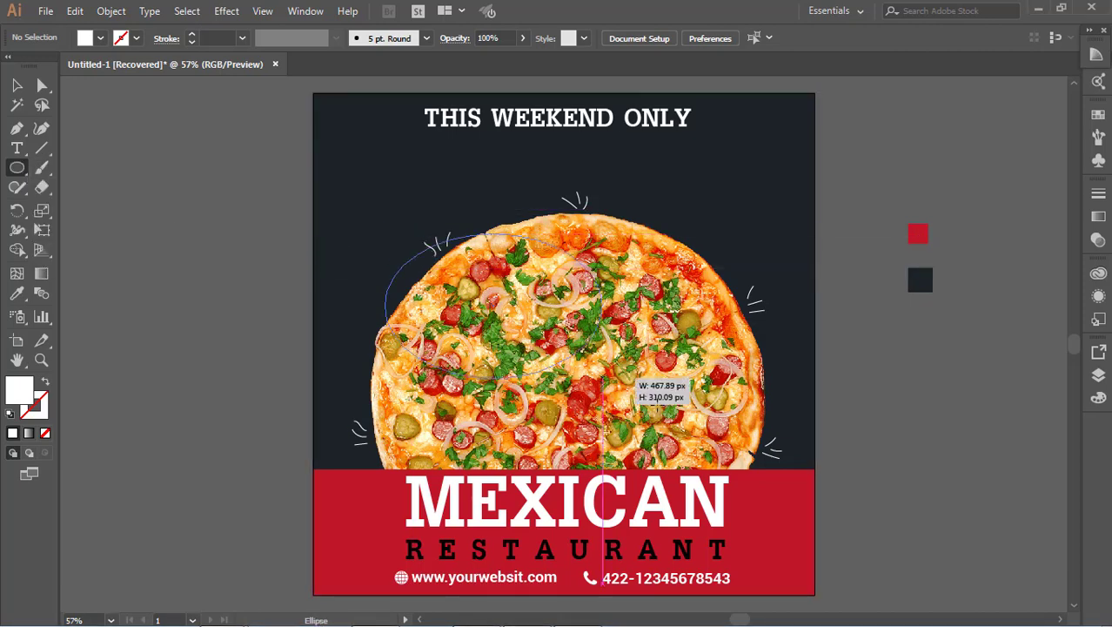
pyautogui.moveTo(397, 233); pyautogui.dragTo(769, 458)
pyautogui.hotkey('ctrl', 'z')
pyautogui.moveTo(453, 250); pyautogui.dragTo(816, 477)
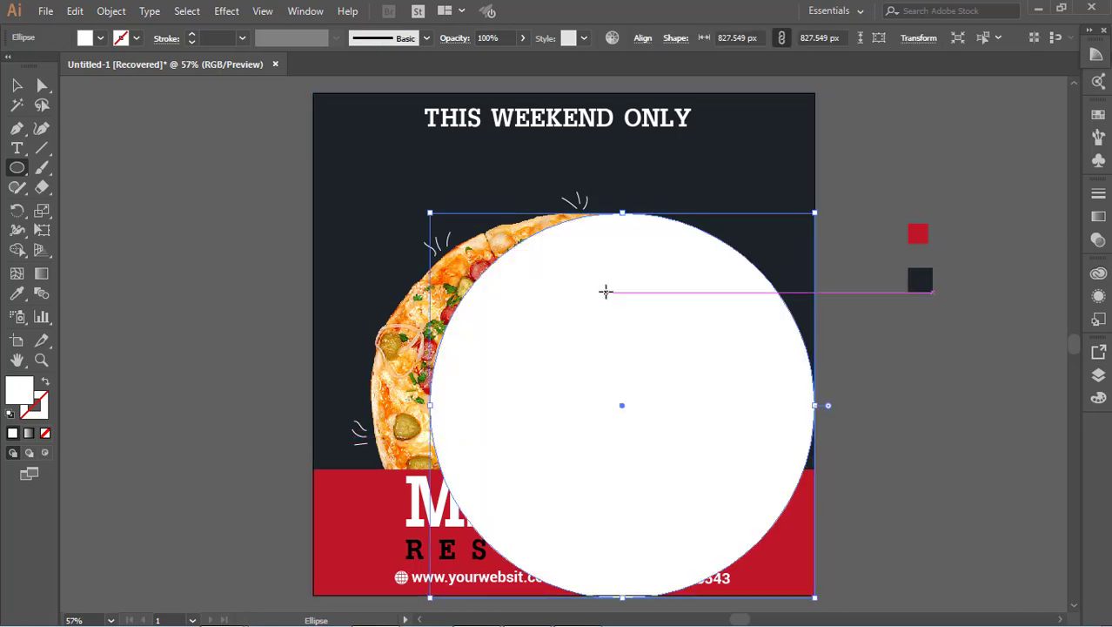
pyautogui.press('v')
pyautogui.moveTo(764, 400)
pyautogui.mouseDown()
pyautogui.moveTo(707, 397)
pyautogui.moveTo(715, 392)
pyautogui.mouseUp()
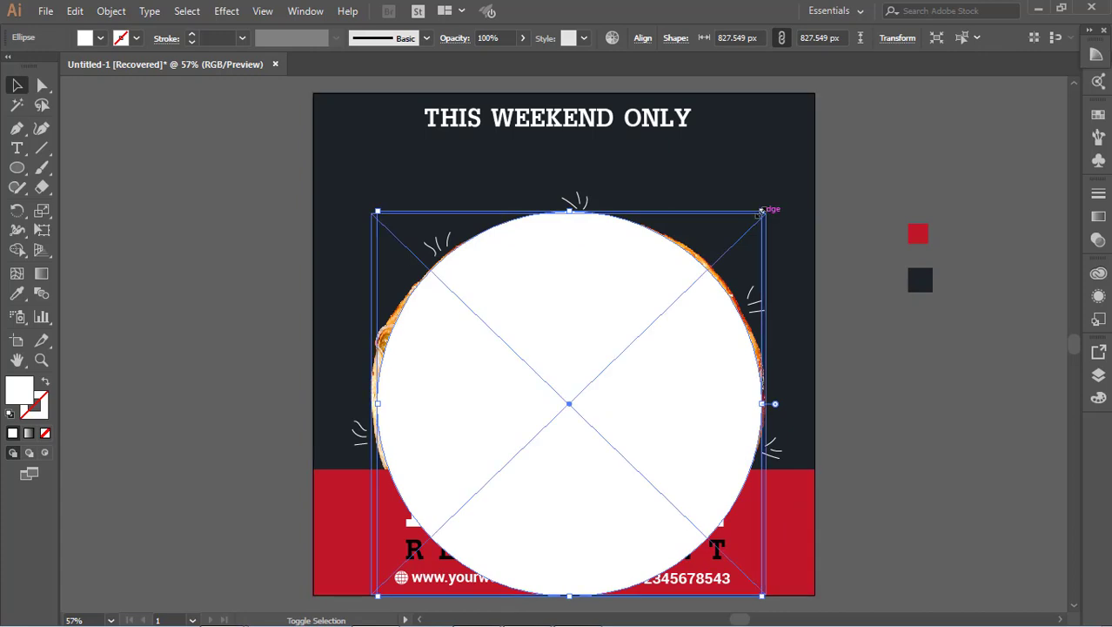
pyautogui.moveTo(779, 206); pyautogui.dragTo(778, 201)
pyautogui.moveTo(377, 596); pyautogui.dragTo(365, 608)
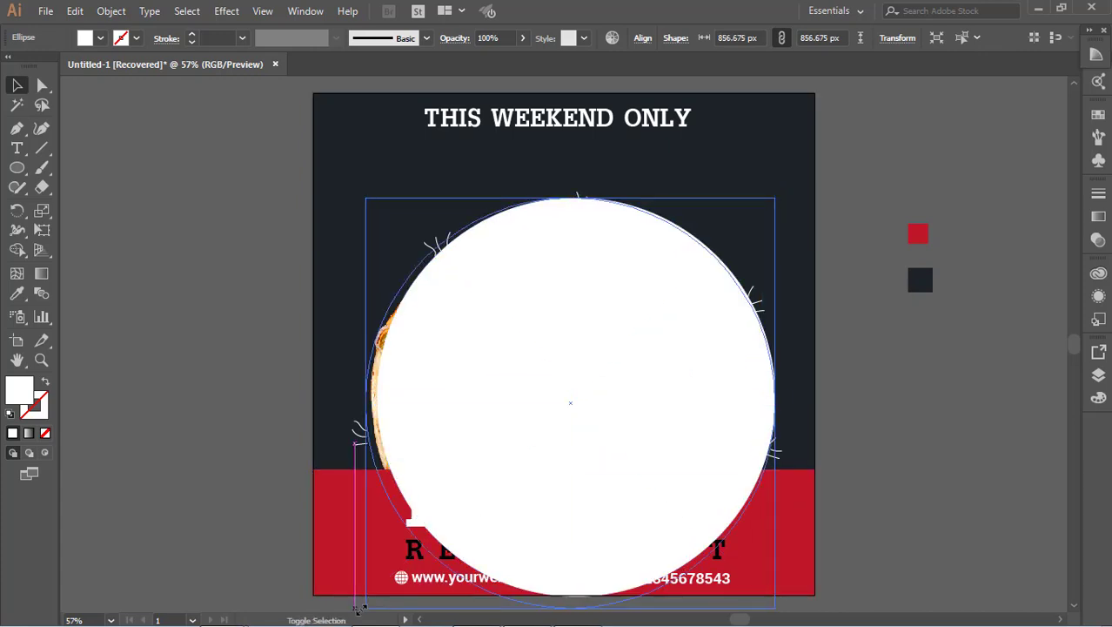
pyautogui.moveTo(560, 422); pyautogui.dragTo(560, 418)
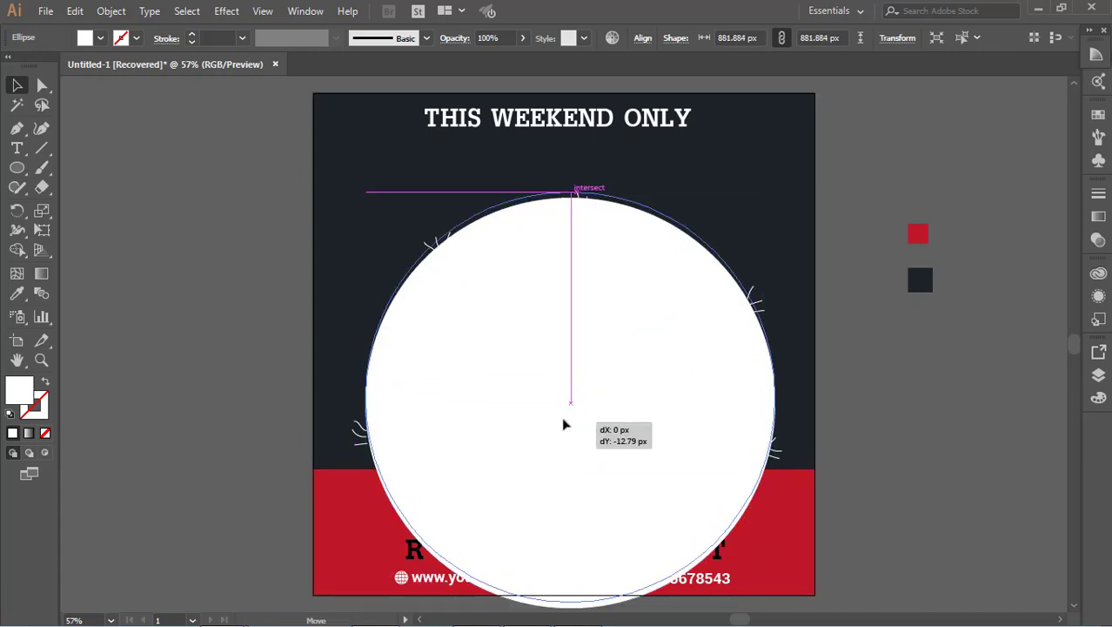
# Give the circle no fill and a 2 pt white stroke, centred around the pizza.
pyautogui.click(100, 38)
pyautogui.click(13, 70)
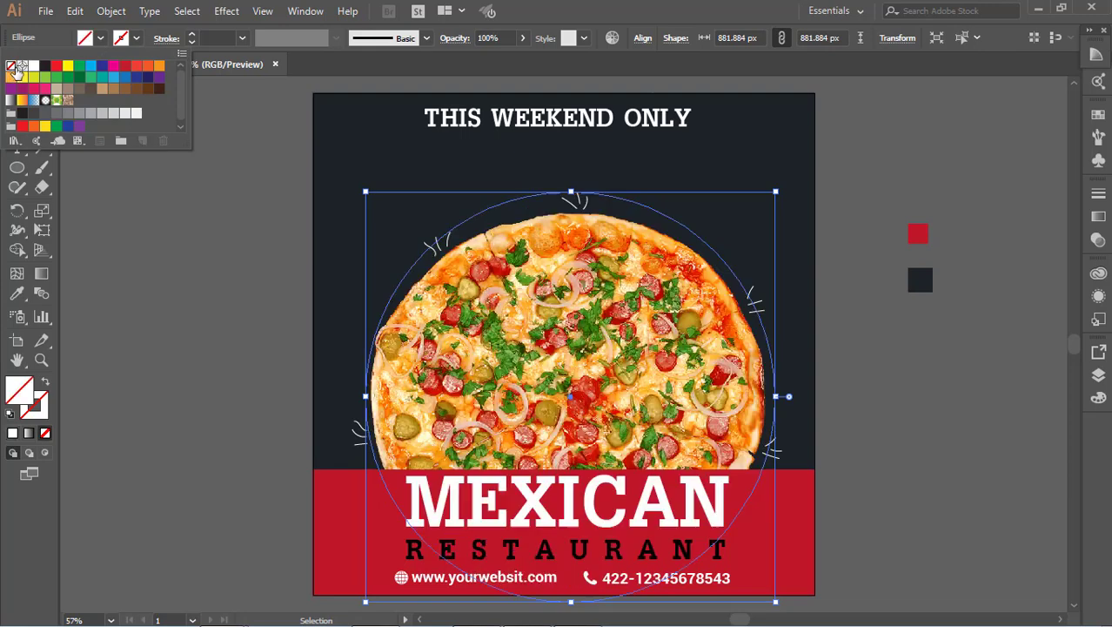
pyautogui.click(136, 39)
pyautogui.click(190, 37)
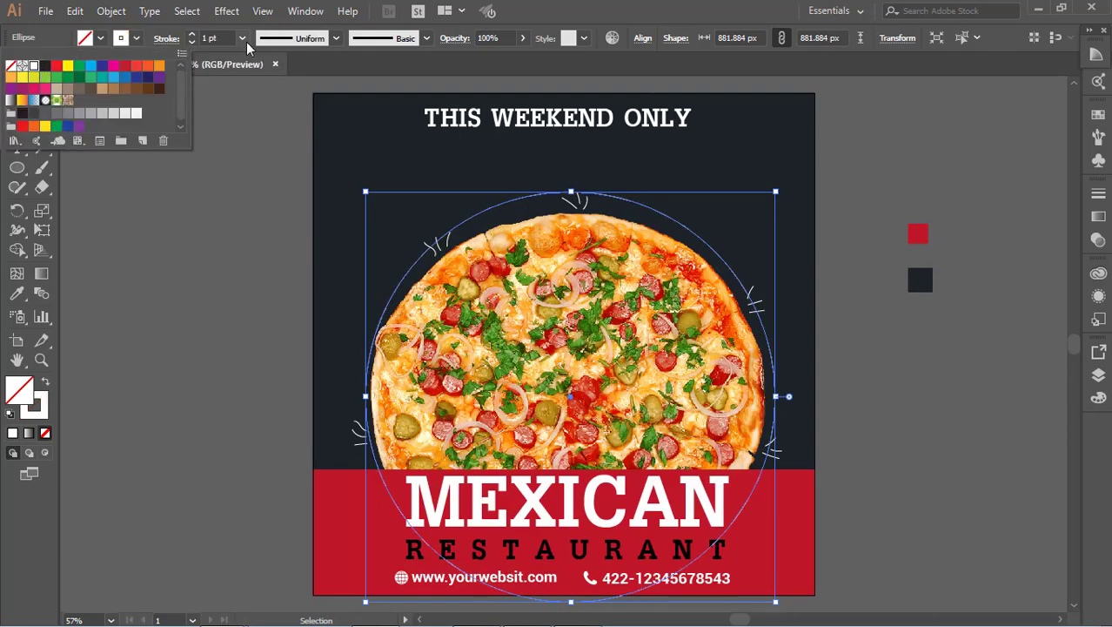
pyautogui.click(242, 38)
pyautogui.click(261, 128)
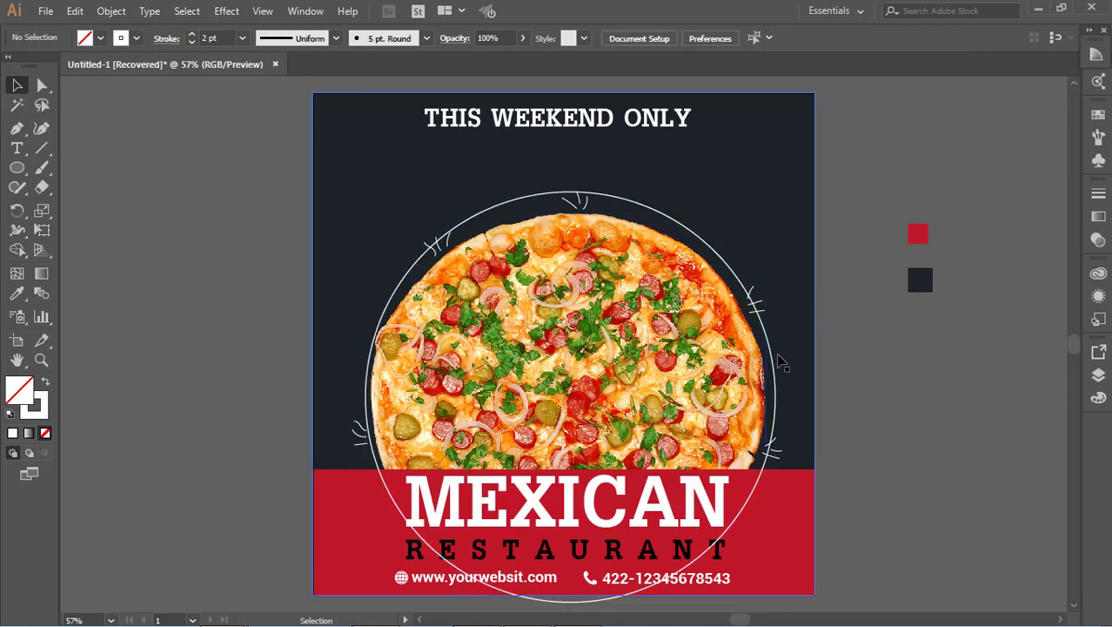
pyautogui.moveTo(774, 362); pyautogui.dragTo(774, 375)
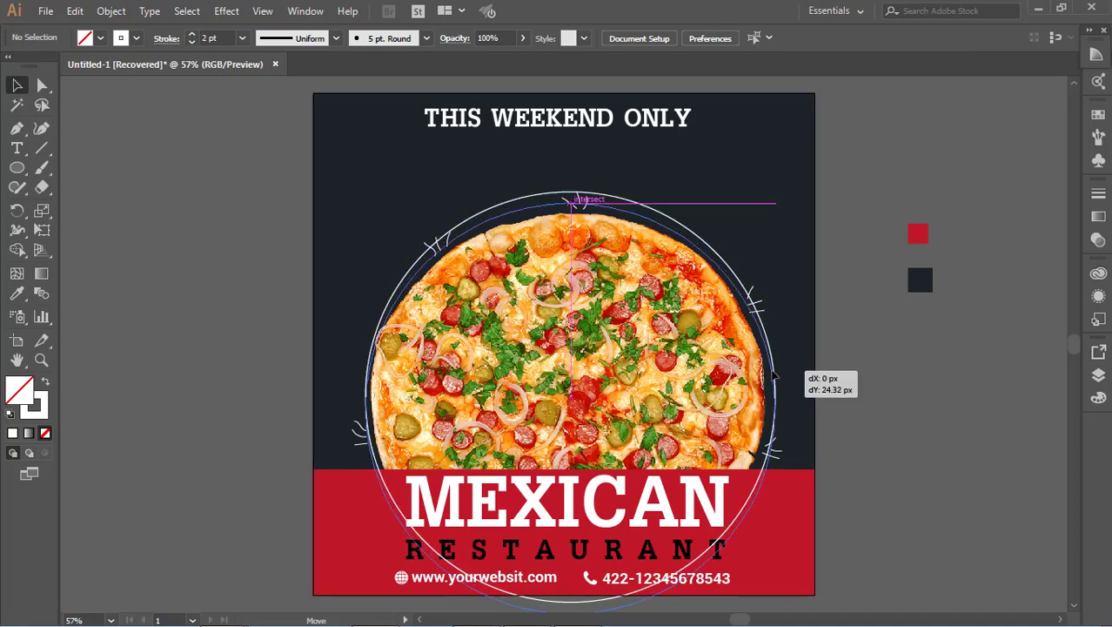
pyautogui.moveTo(774, 376); pyautogui.dragTo(774, 377)
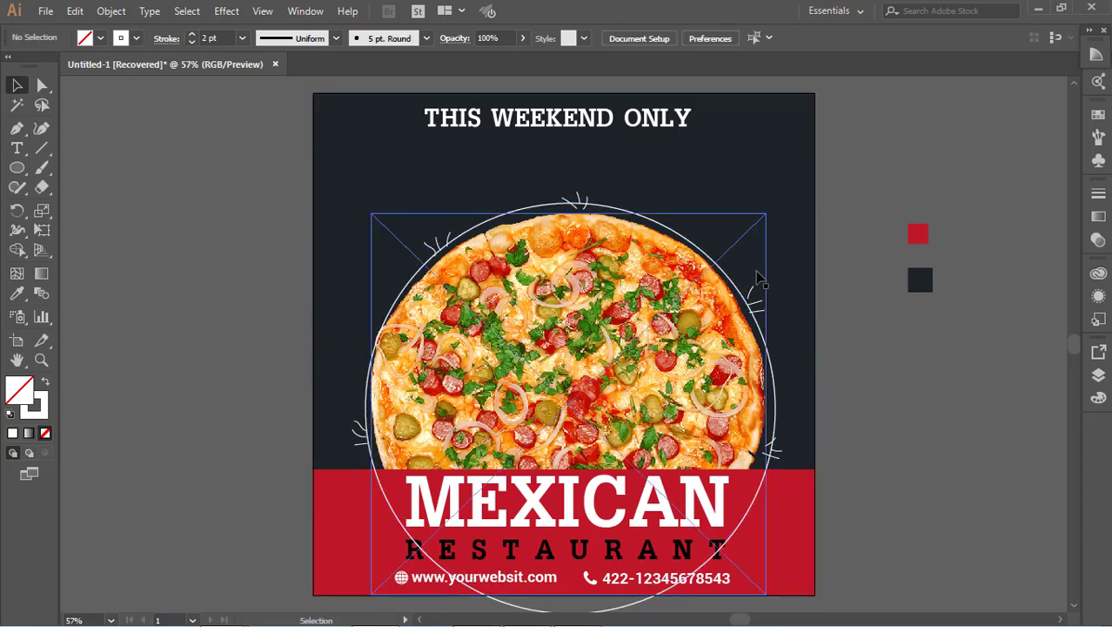
pyautogui.click(17, 147)
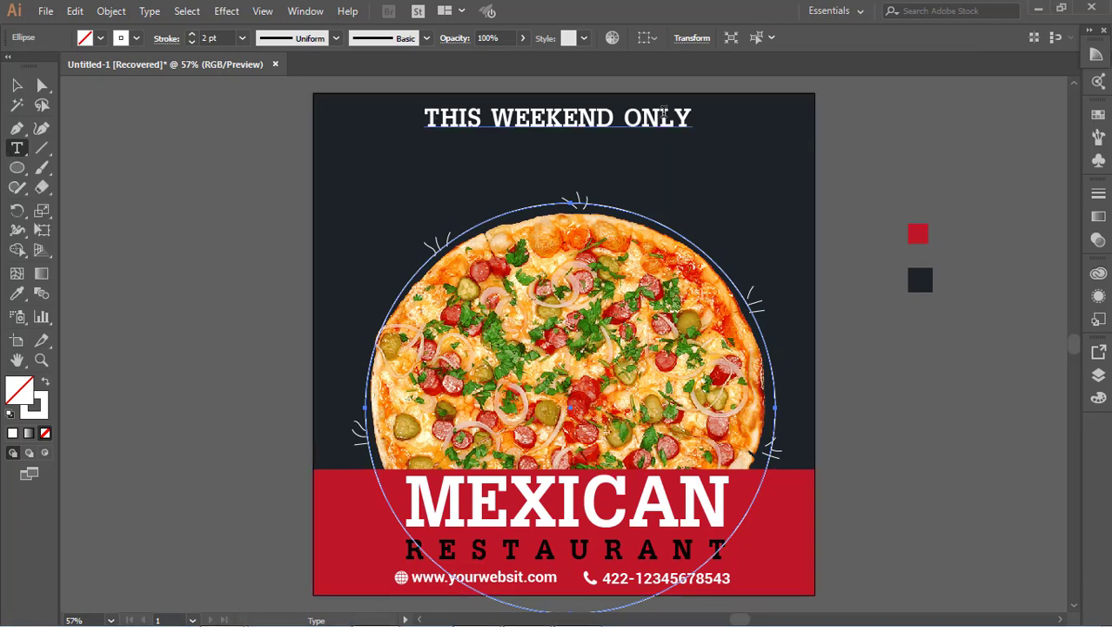
# Paste THIS WEEKEND ONLY as type on the circle path around the pizza.
pyautogui.moveTo(694, 121); pyautogui.dragTo(421, 118)
pyautogui.hotkey('ctrl', 'c')
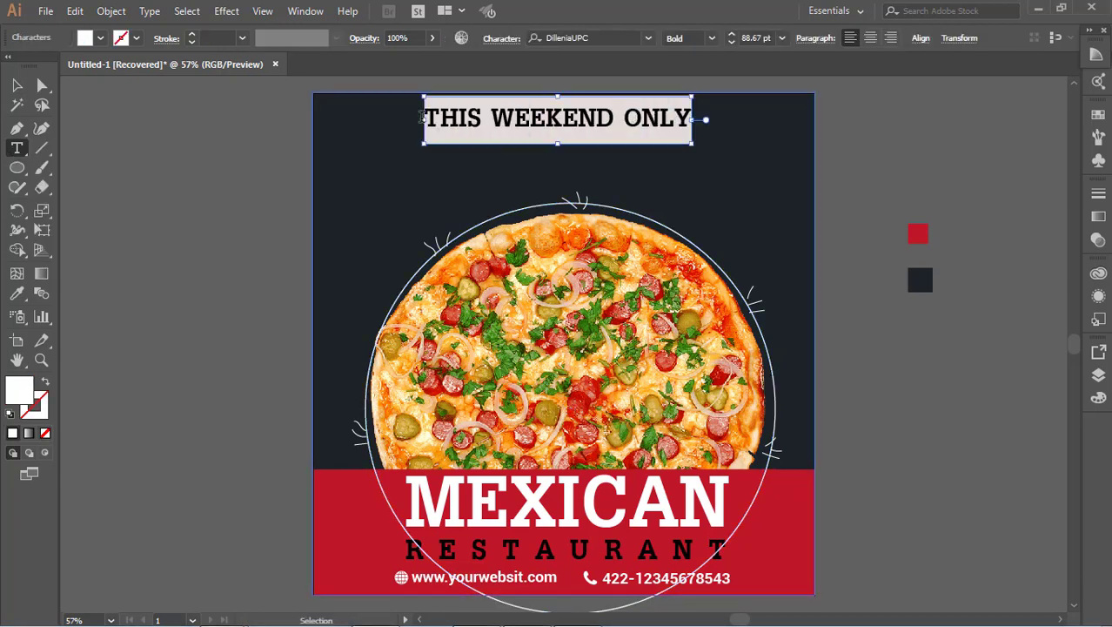
pyautogui.press('Escape')
pyautogui.click(639, 218)
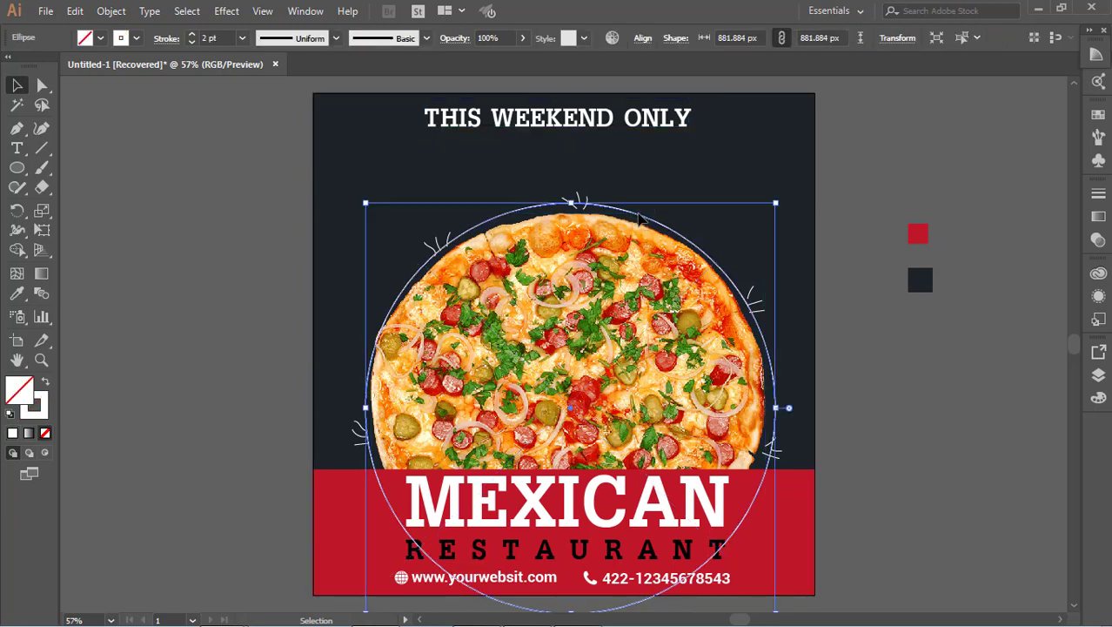
pyautogui.click(21, 149)
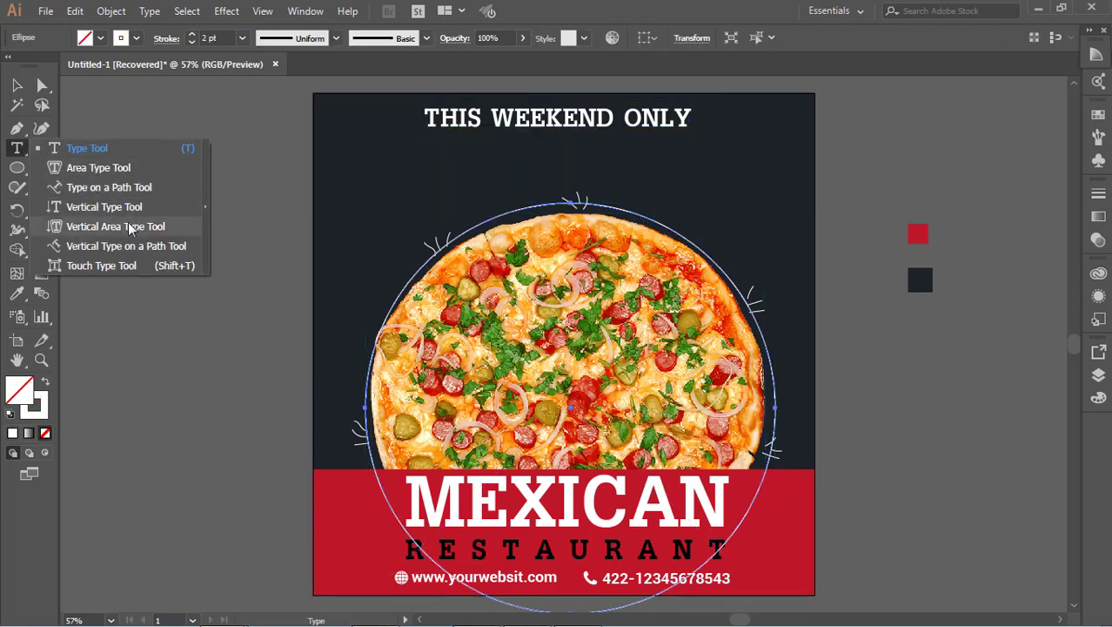
pyautogui.click(138, 191)
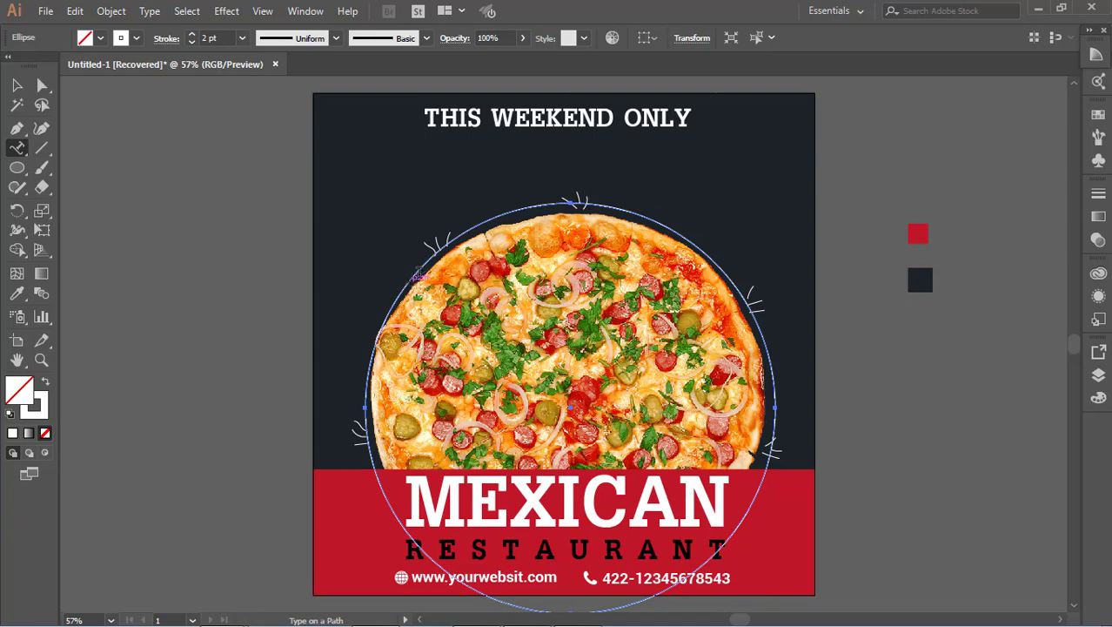
pyautogui.click(419, 275)
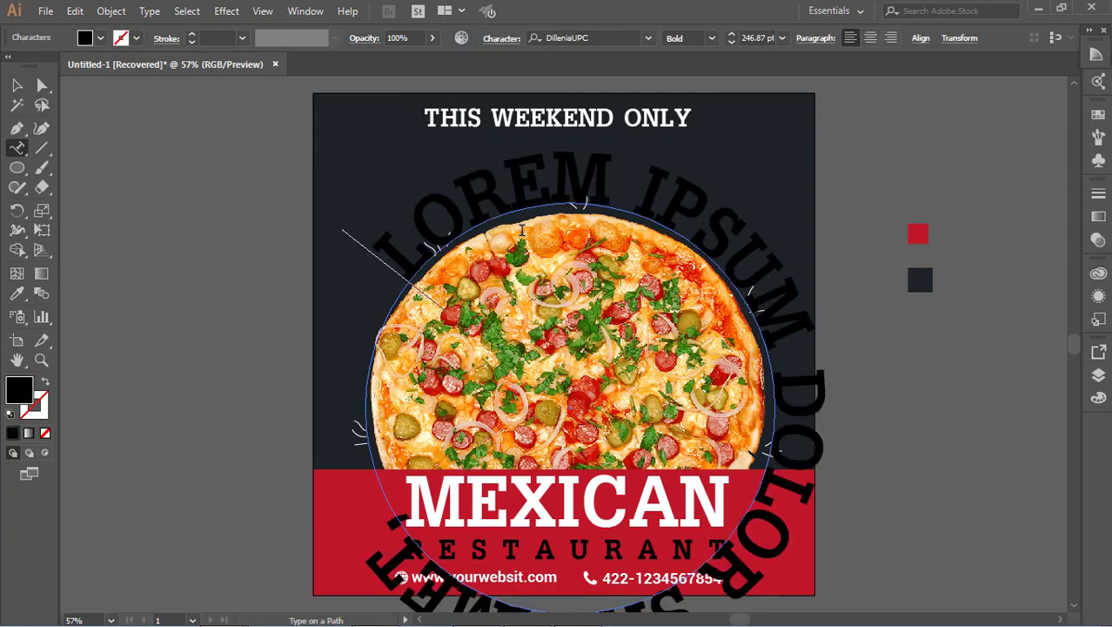
pyautogui.moveTo(394, 258)
pyautogui.mouseDown()
pyautogui.moveTo(458, 624)
pyautogui.moveTo(272, 504)
pyautogui.mouseUp()
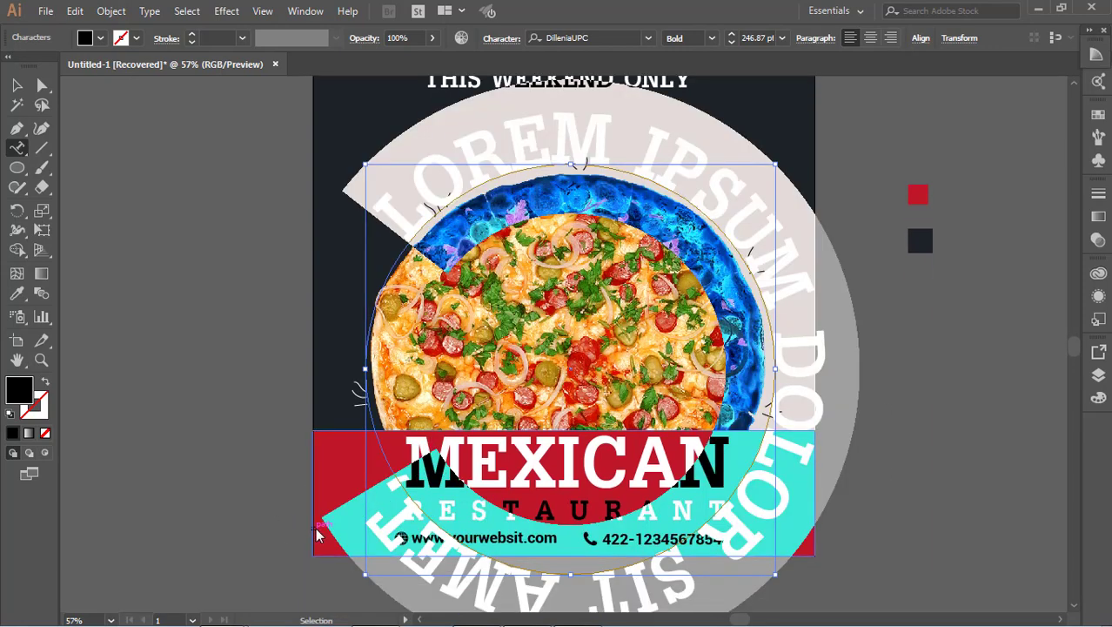
pyautogui.hotkey('ctrl', 'v')
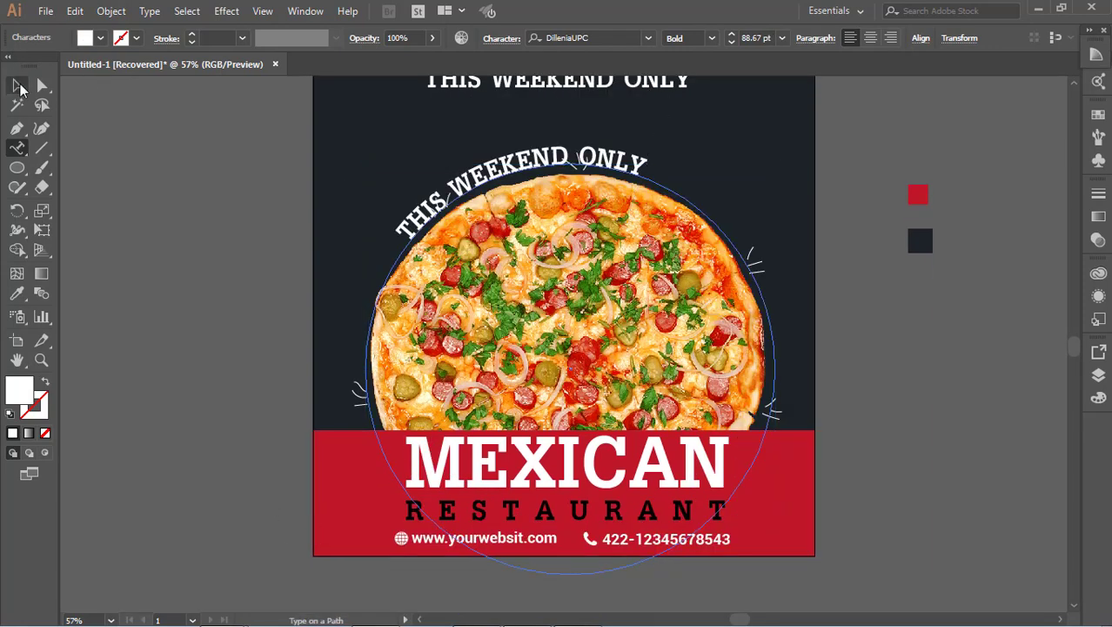
# Rotate the curved text clockwise so it sits over the pizza's top.
pyautogui.press('Escape')
pyautogui.click(149, 137)
pyautogui.click(609, 161)
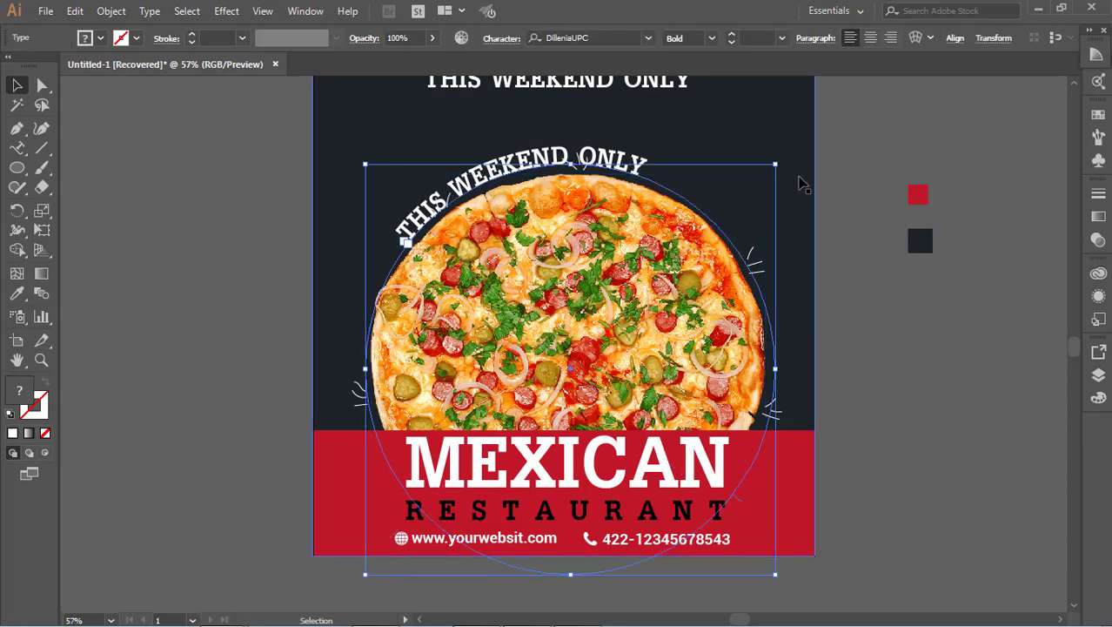
pyautogui.moveTo(783, 159); pyautogui.dragTo(866, 248)
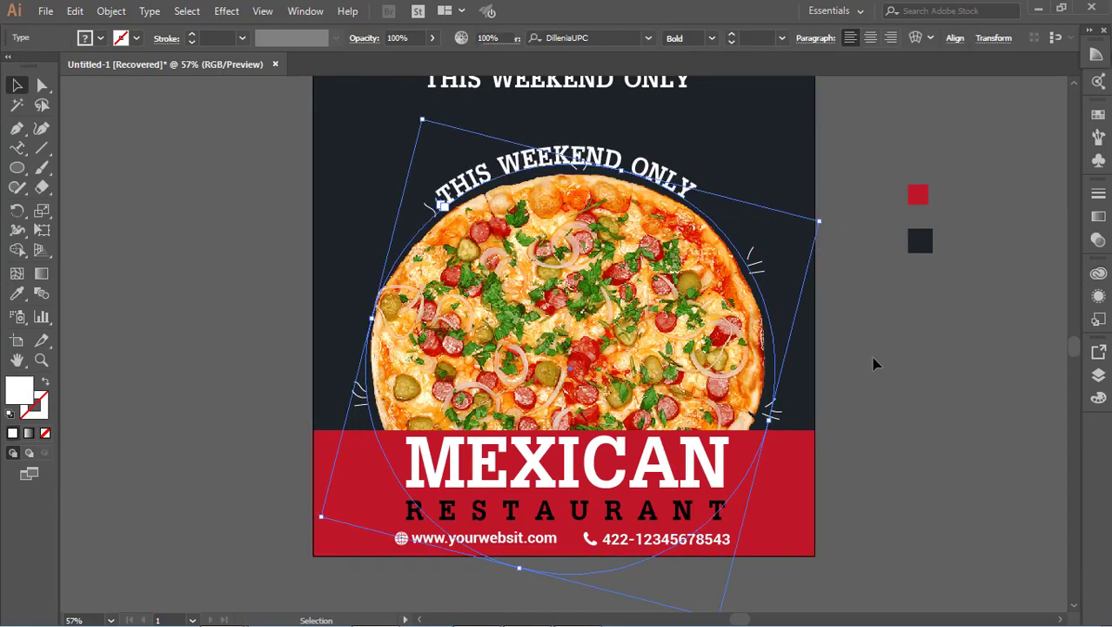
pyautogui.click(873, 363)
# Lock the curved THIS WEEKEND ONLY text with Object > Lock > Selection.
pyautogui.scroll(1, 852, 296)
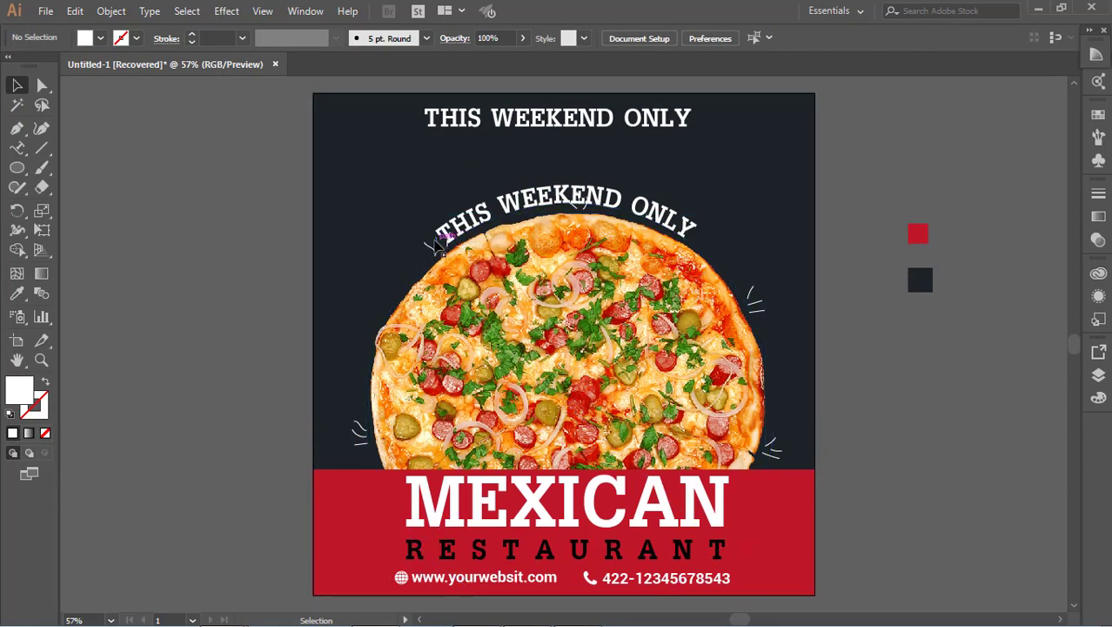
pyautogui.click(468, 239)
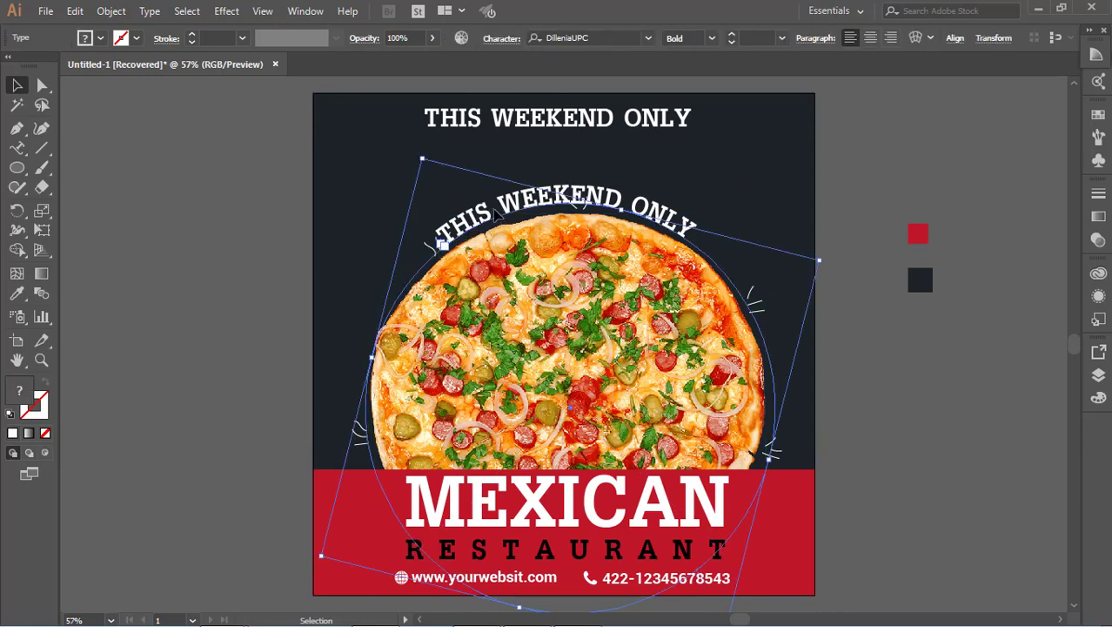
pyautogui.click(111, 12)
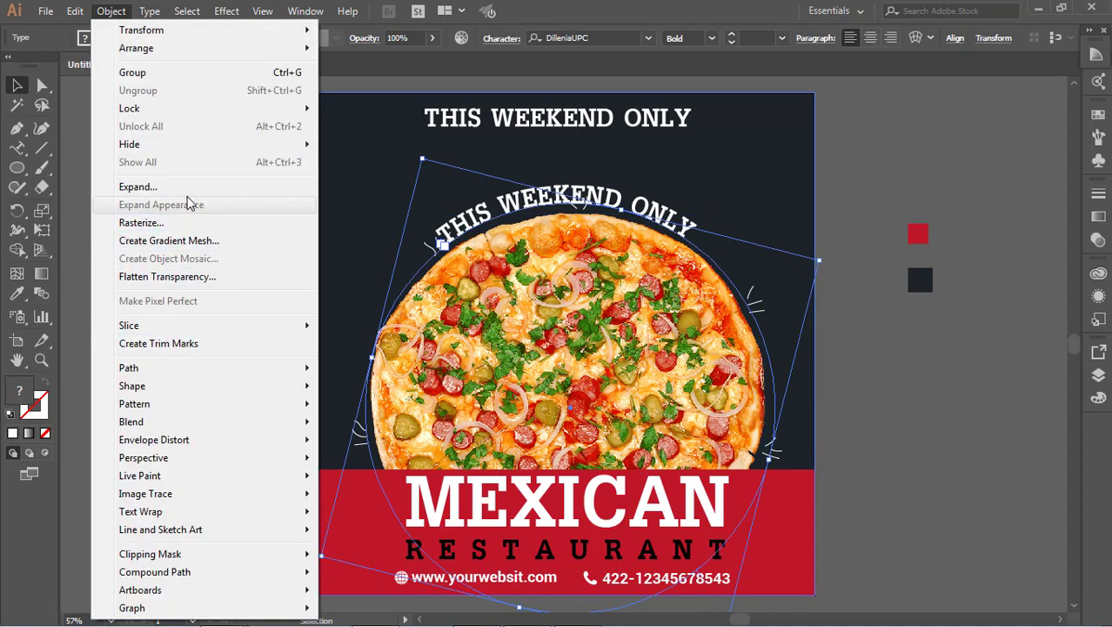
pyautogui.moveTo(130, 108)
pyautogui.click(357, 107)
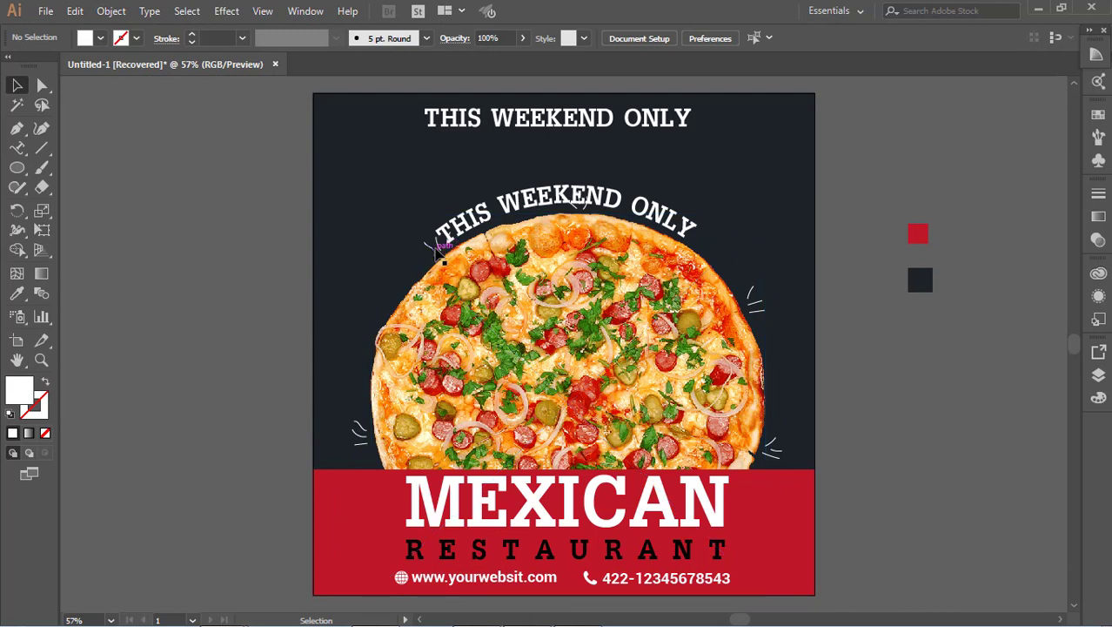
# Move the small stroke mark left of THIS down and to the left.
pyautogui.click(440, 249)
pyautogui.click(438, 247)
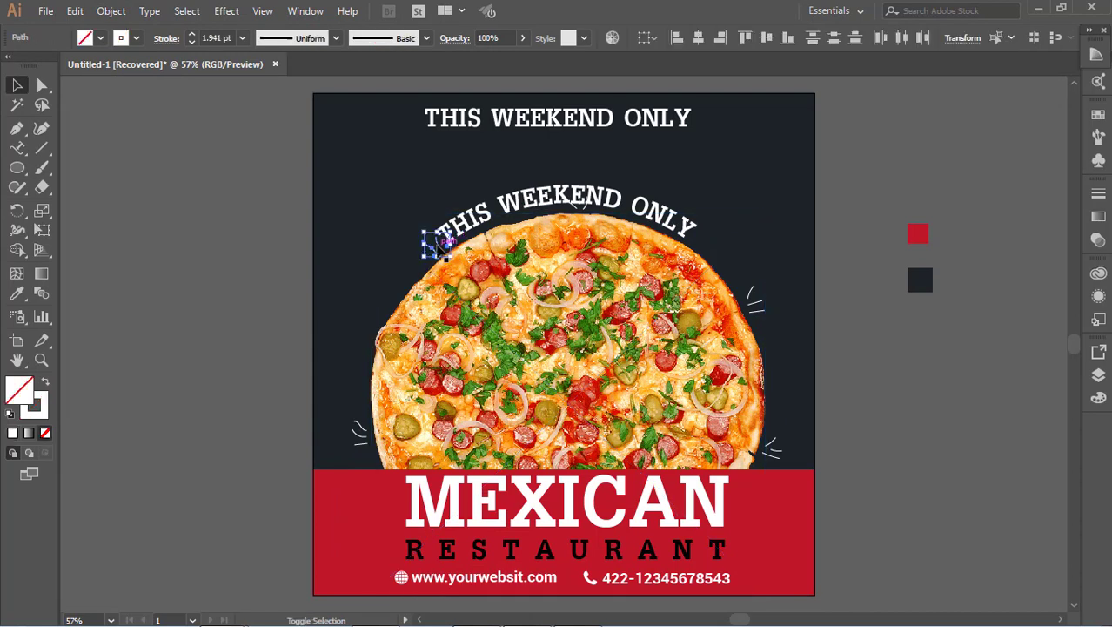
pyautogui.moveTo(440, 248); pyautogui.dragTo(423, 265)
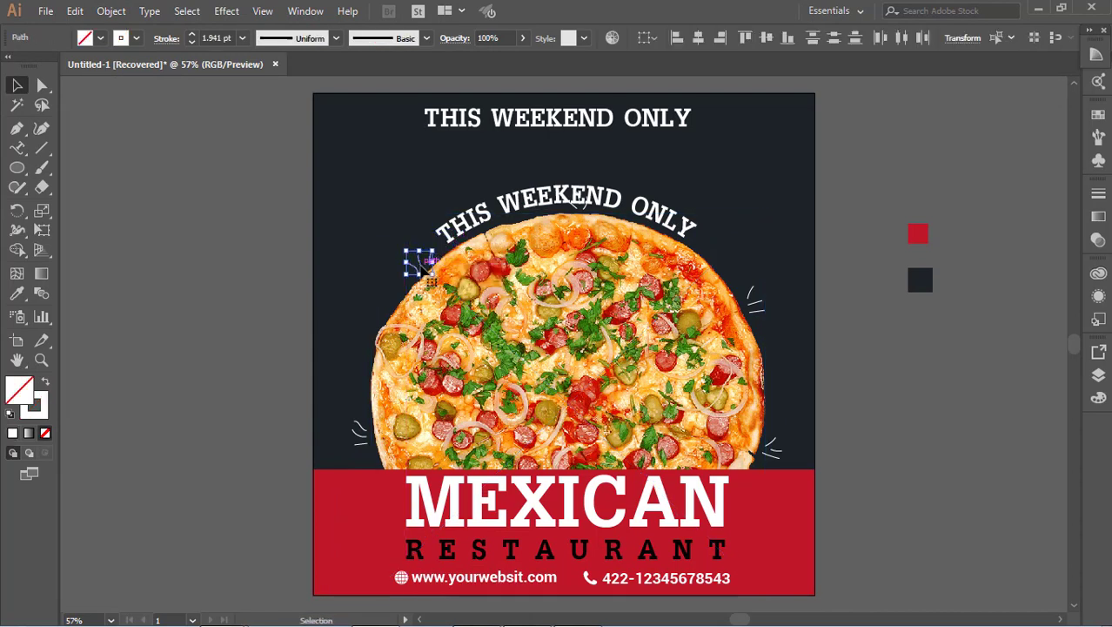
# Nudge the small accent mark near WEEKEND slightly down-left, clear of the lettering.
pyautogui.click(913, 352)
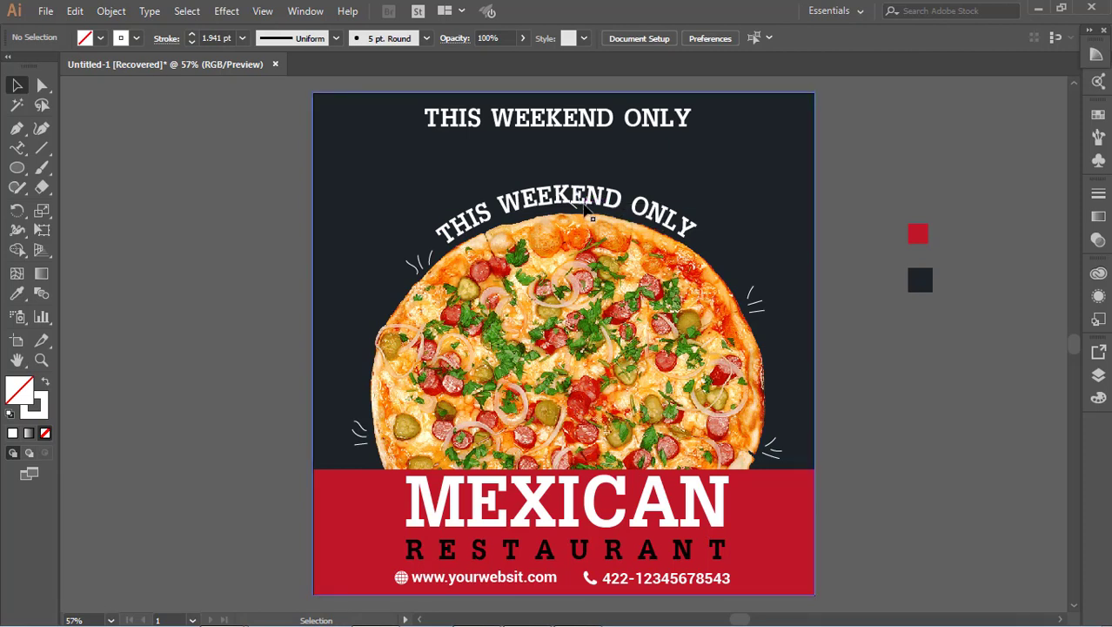
pyautogui.click(585, 202)
pyautogui.moveTo(585, 202); pyautogui.dragTo(612, 214)
pyautogui.click(611, 216)
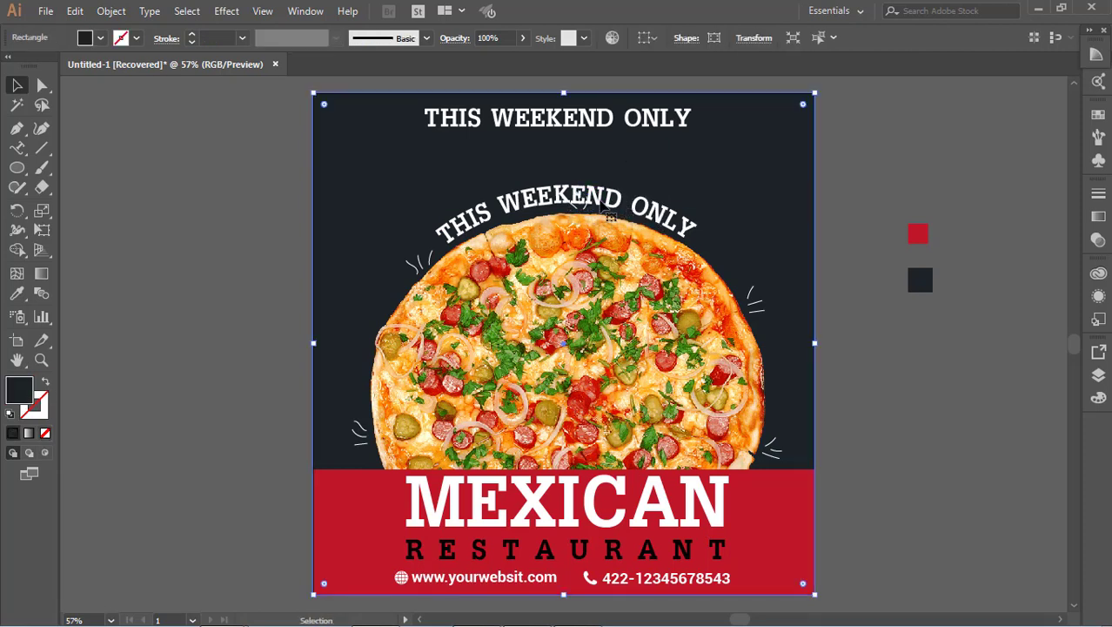
pyautogui.click(584, 200)
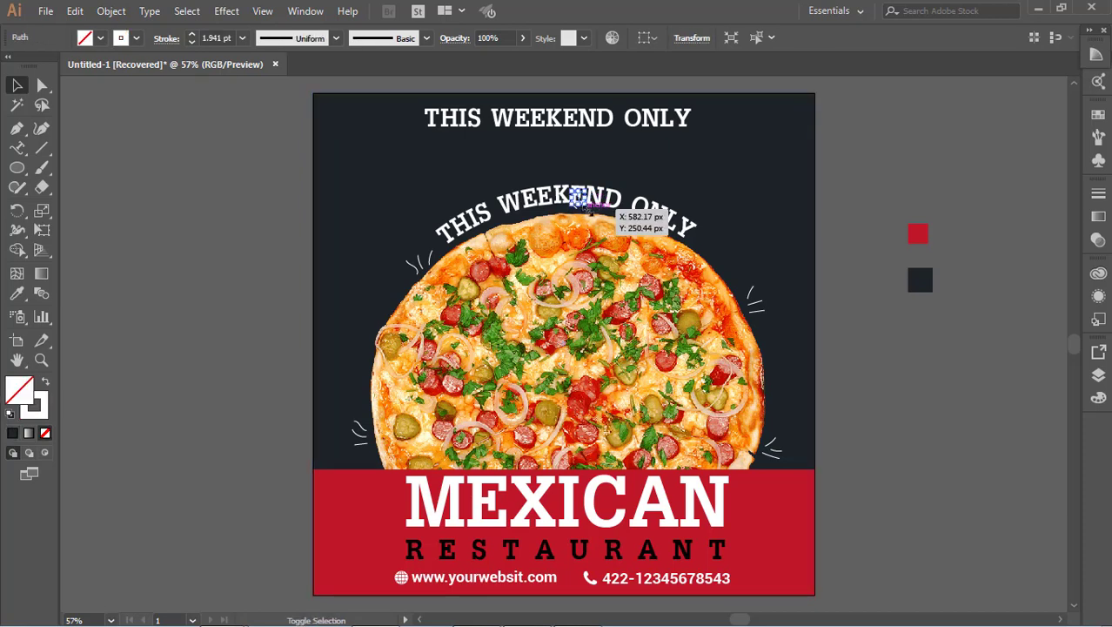
pyautogui.click(849, 291)
pyautogui.moveTo(578, 202)
pyautogui.mouseDown()
pyautogui.moveTo(590, 217)
pyautogui.moveTo(569, 203)
pyautogui.moveTo(581, 203)
pyautogui.mouseUp()
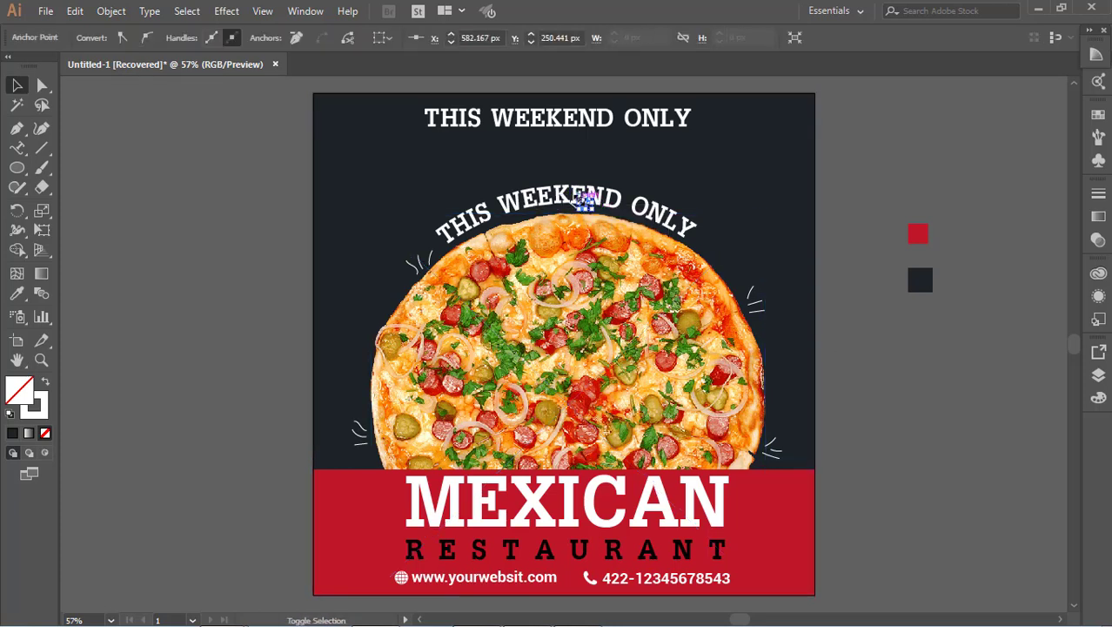
pyautogui.click(585, 211)
pyautogui.click(576, 204)
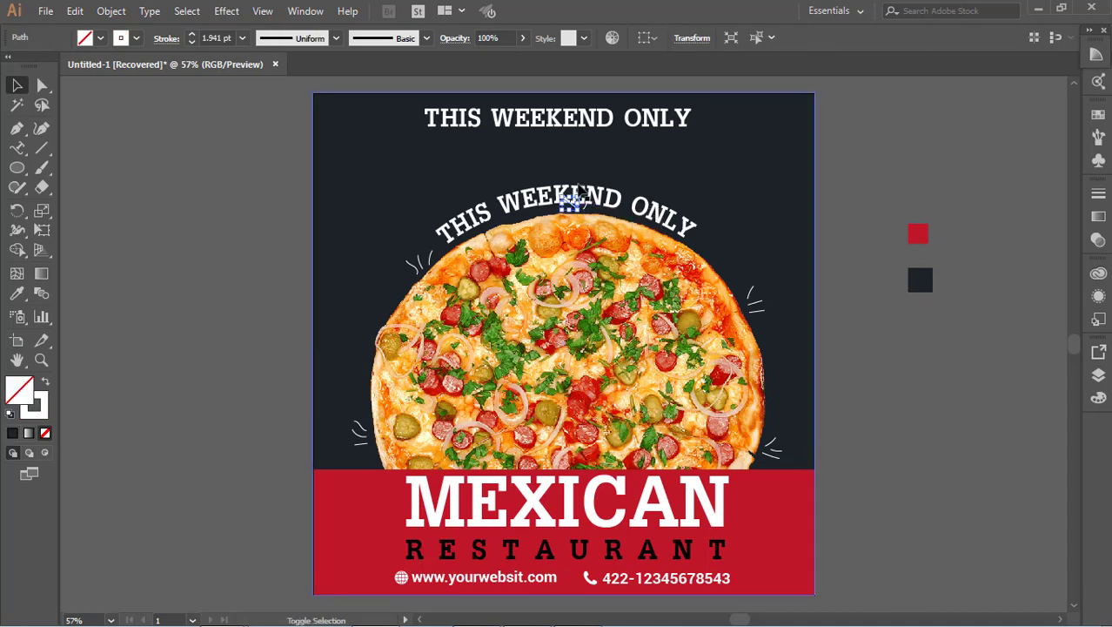
pyautogui.press('Delete')
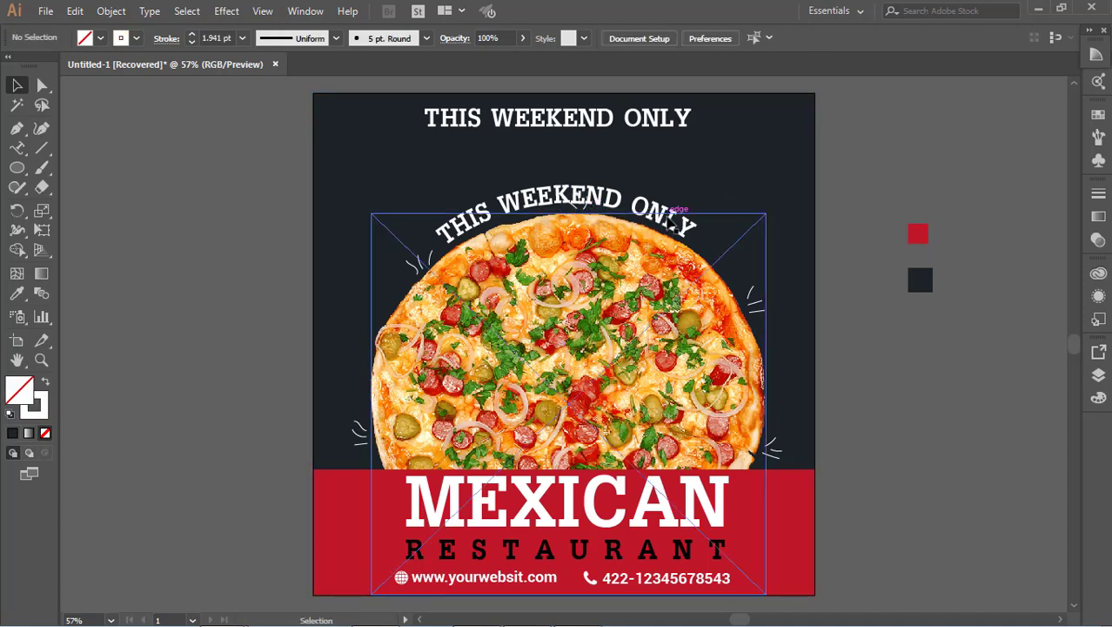
pyautogui.click(672, 224)
# Lock the pizza image, then use Object > Unlock All to release everything.
pyautogui.click(108, 11)
pyautogui.moveTo(129, 107)
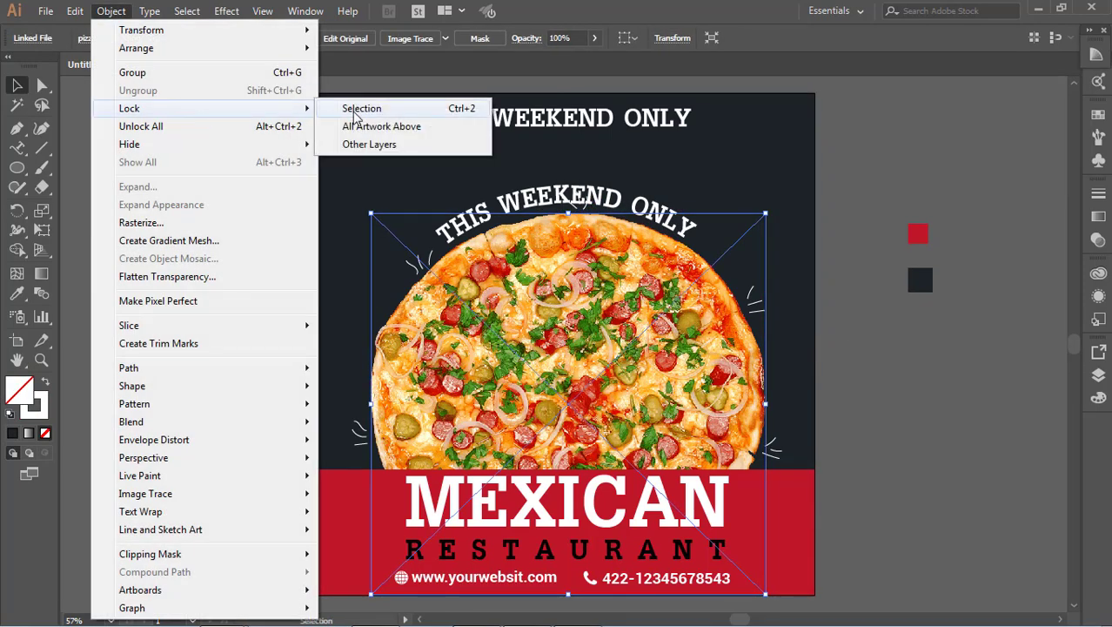
pyautogui.click(361, 108)
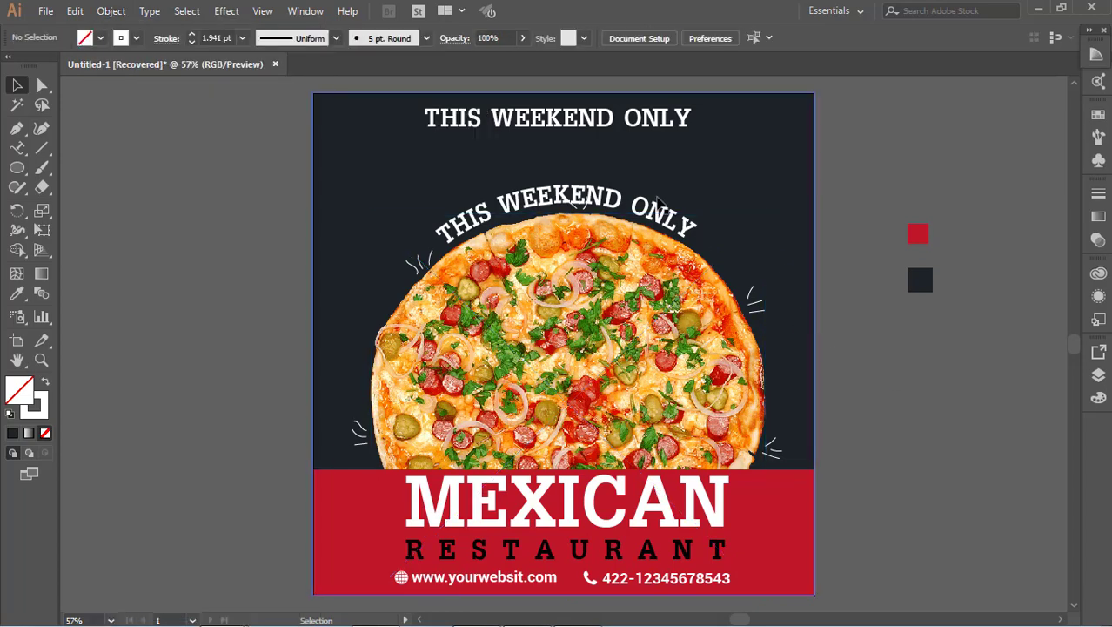
pyautogui.click(578, 199)
pyautogui.click(470, 219)
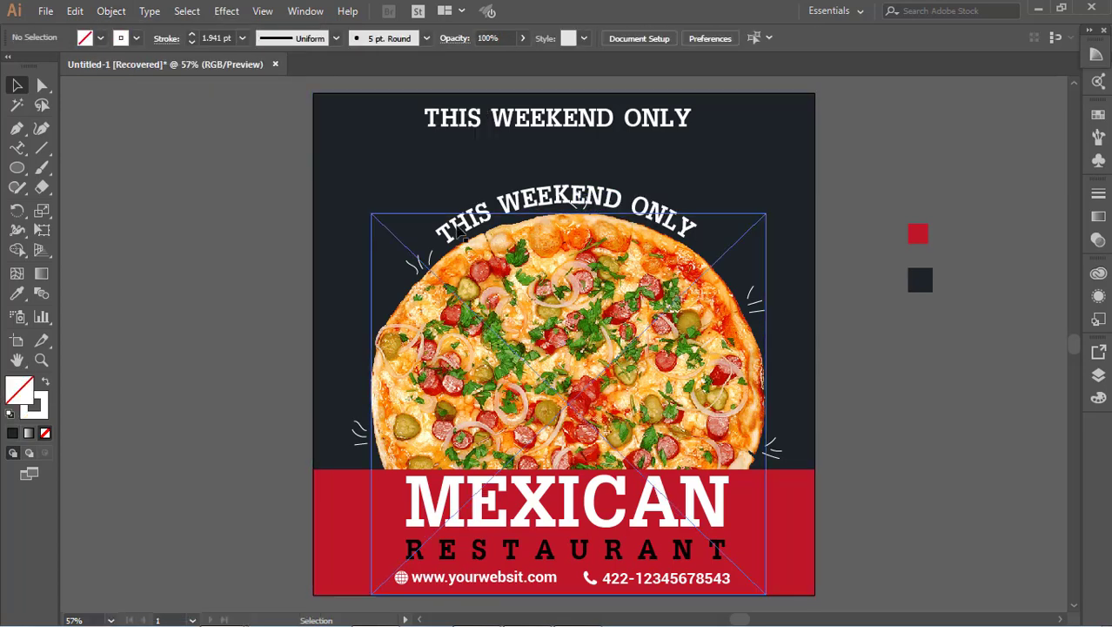
pyautogui.click(217, 139)
pyautogui.click(112, 12)
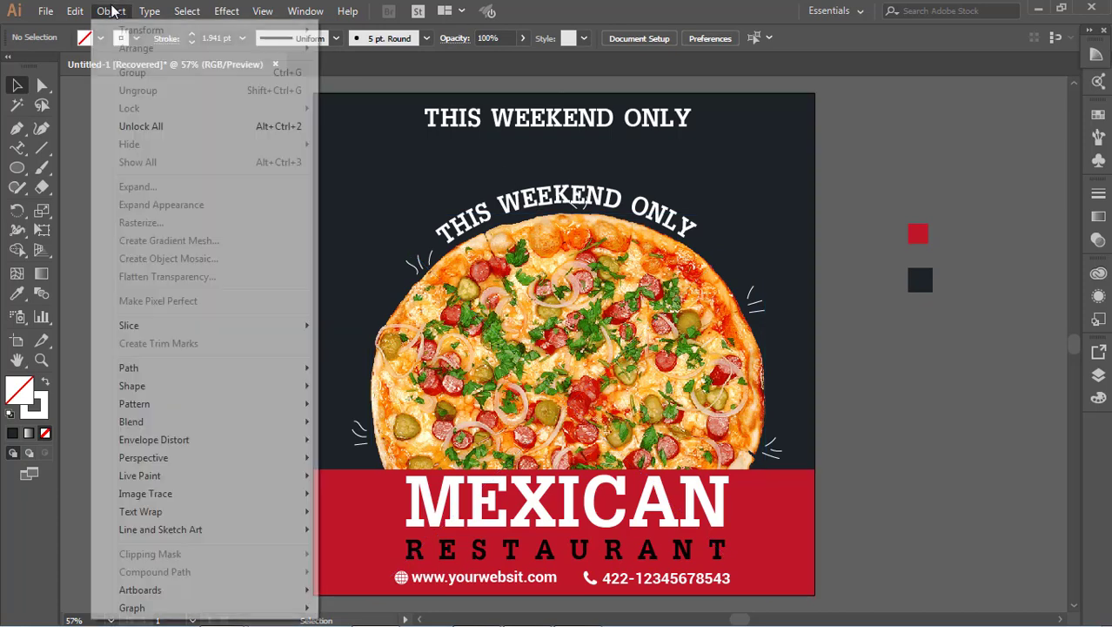
pyautogui.click(165, 123)
pyautogui.click(173, 142)
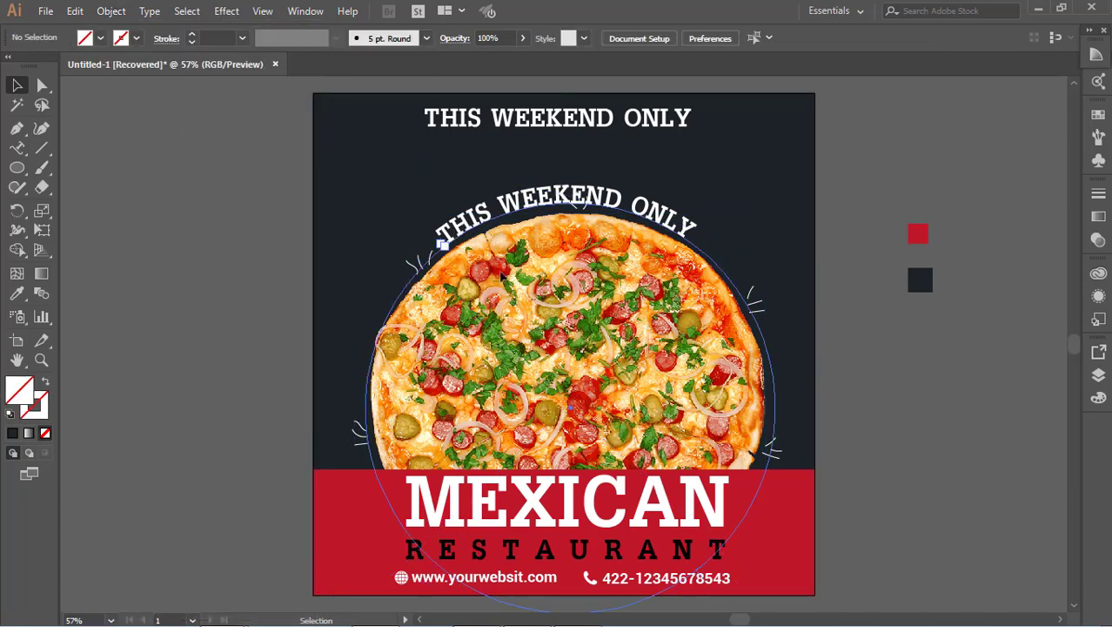
# Move the curved text aside, shift the sparkle slightly, and lock the dark background.
pyautogui.moveTo(441, 243); pyautogui.dragTo(637, 405)
pyautogui.click(571, 200)
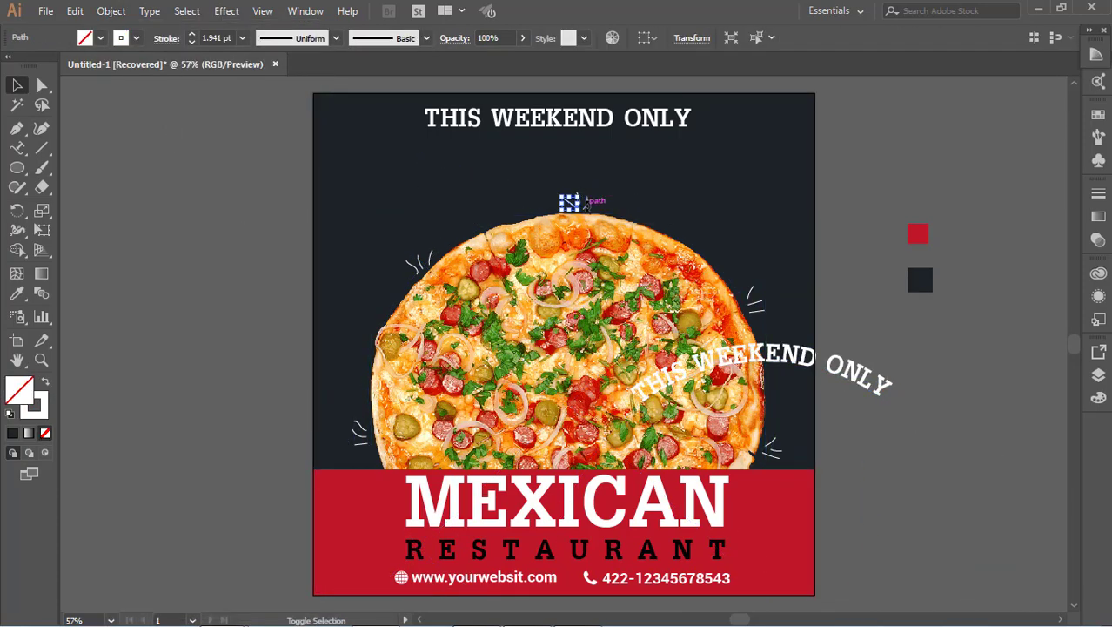
pyautogui.moveTo(584, 202); pyautogui.dragTo(589, 198)
pyautogui.click(750, 183)
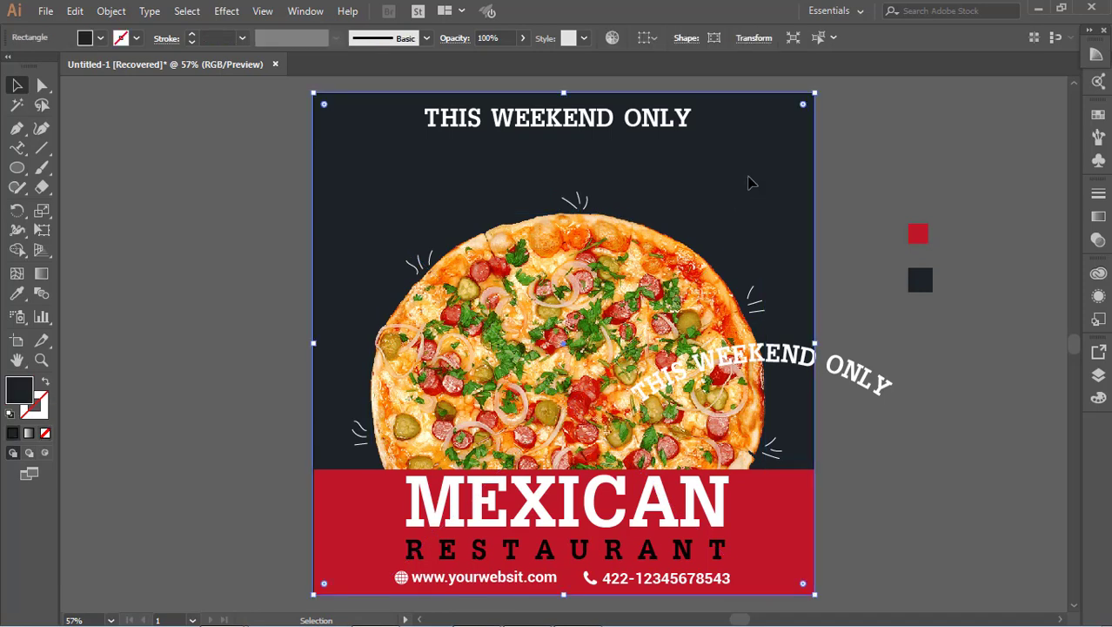
pyautogui.click(117, 12)
pyautogui.click(362, 107)
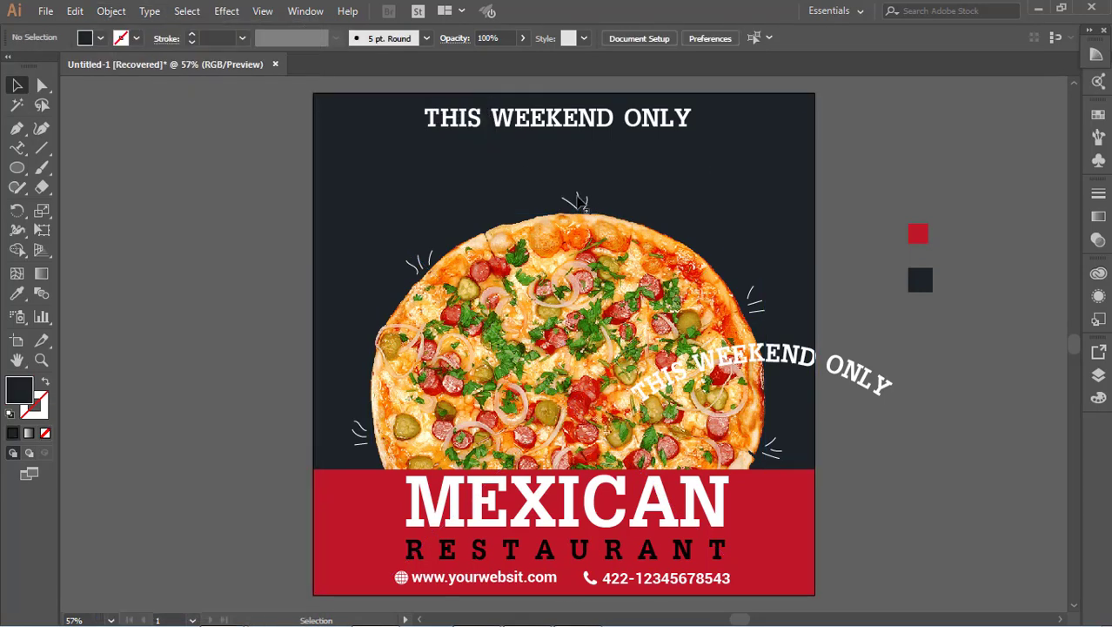
# Move the sparkle to the pizza's upper right and return the curved text over the top.
pyautogui.click(564, 204)
pyautogui.moveTo(572, 202)
pyautogui.mouseDown()
pyautogui.moveTo(727, 246)
pyautogui.moveTo(706, 246)
pyautogui.mouseUp()
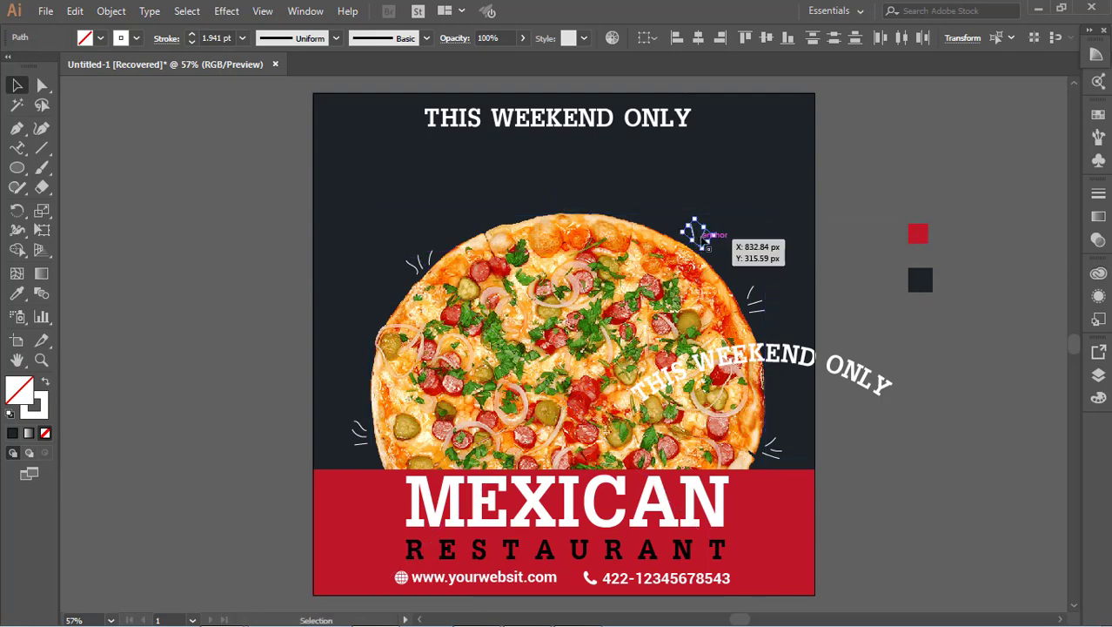
pyautogui.click(834, 297)
pyautogui.moveTo(838, 376); pyautogui.dragTo(626, 213)
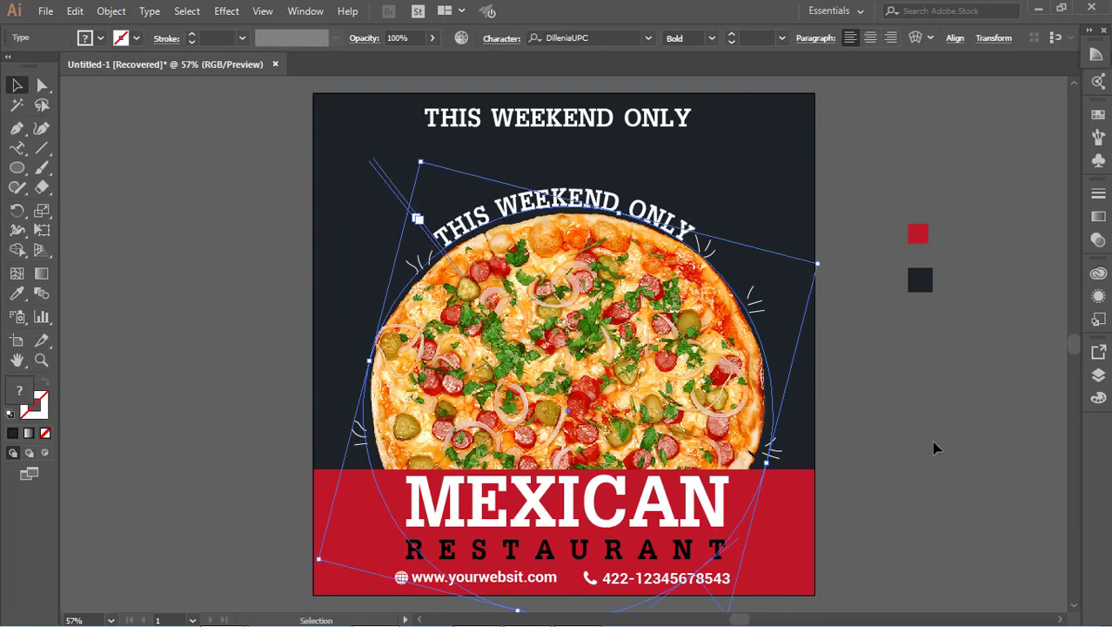
# Nudge the curved text and turn off All Caps so it reads This Weekend Only.
pyautogui.press('Down')
pyautogui.press('Down')
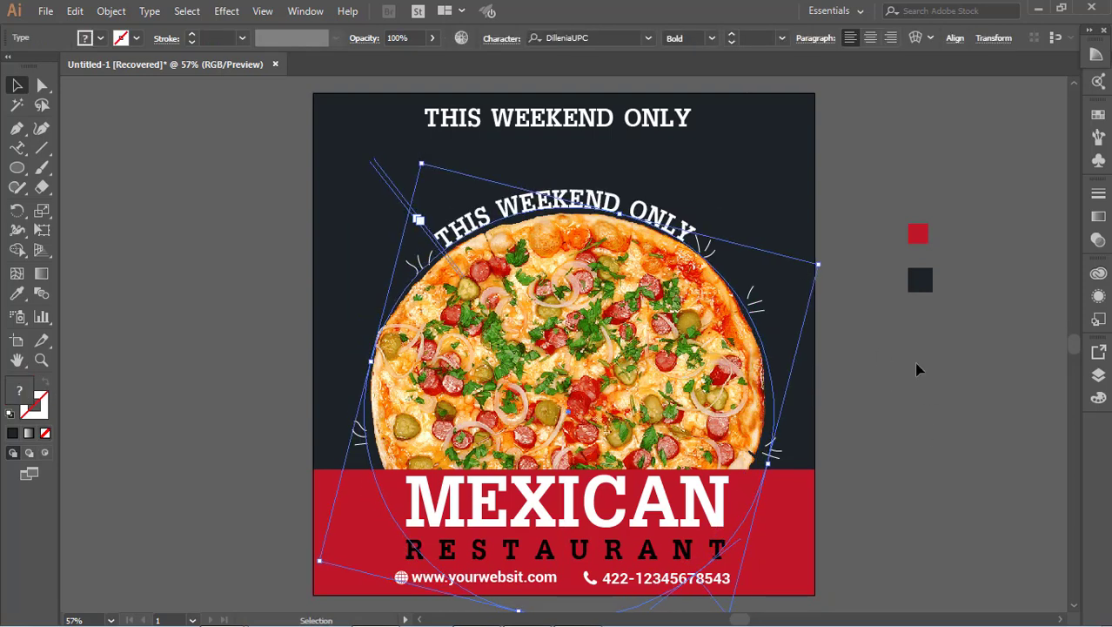
pyautogui.click(918, 370)
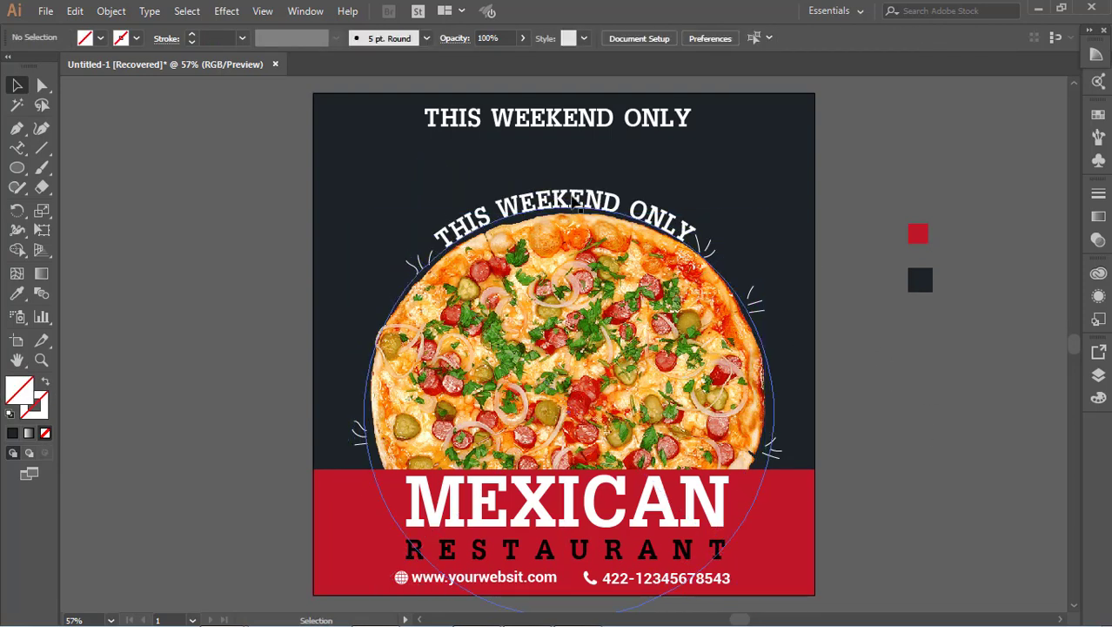
pyautogui.click(18, 148)
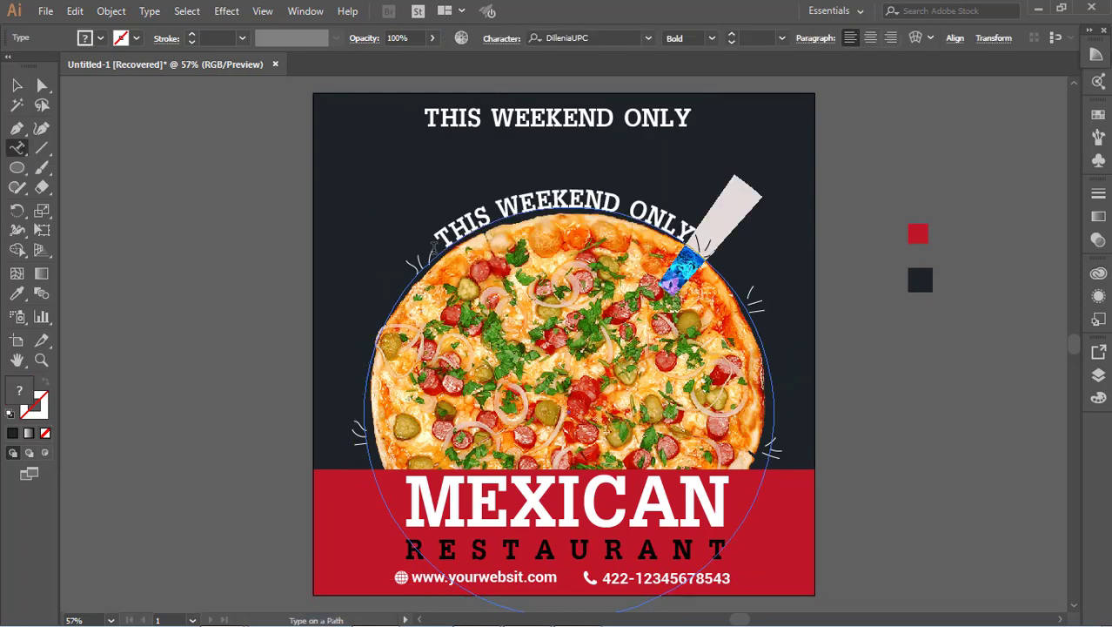
pyautogui.click(433, 248)
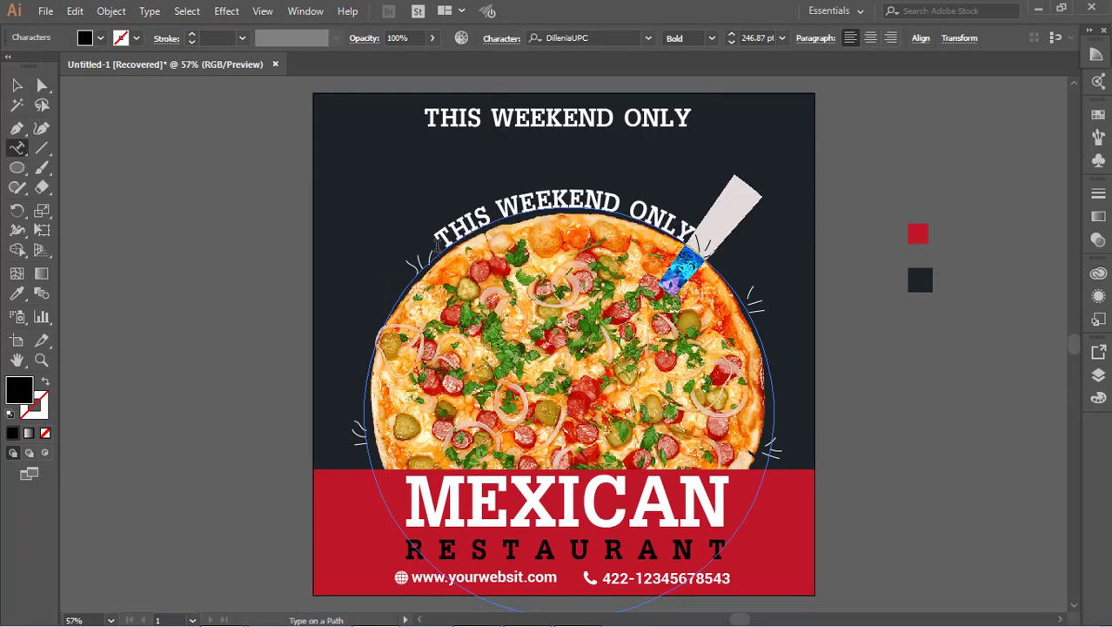
pyautogui.hotkey('ctrl', 'a')
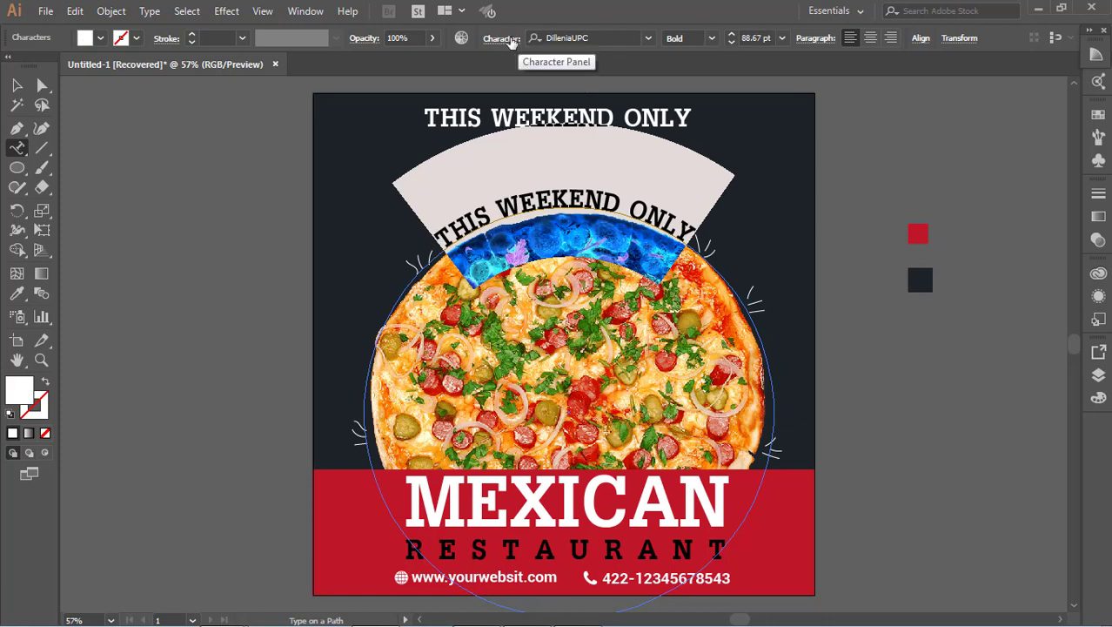
pyautogui.click(505, 38)
pyautogui.click(347, 230)
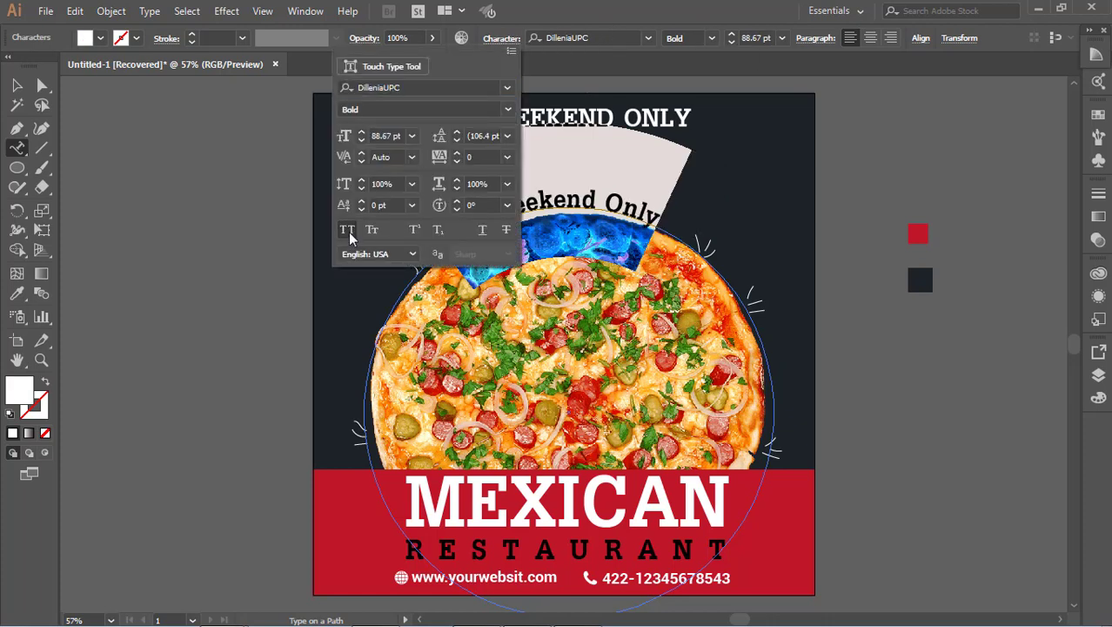
# Rotate the curved This Weekend Only text until it sits centred over the pizza.
pyautogui.click(18, 85)
pyautogui.click(558, 206)
pyautogui.moveTo(828, 263); pyautogui.dragTo(874, 283)
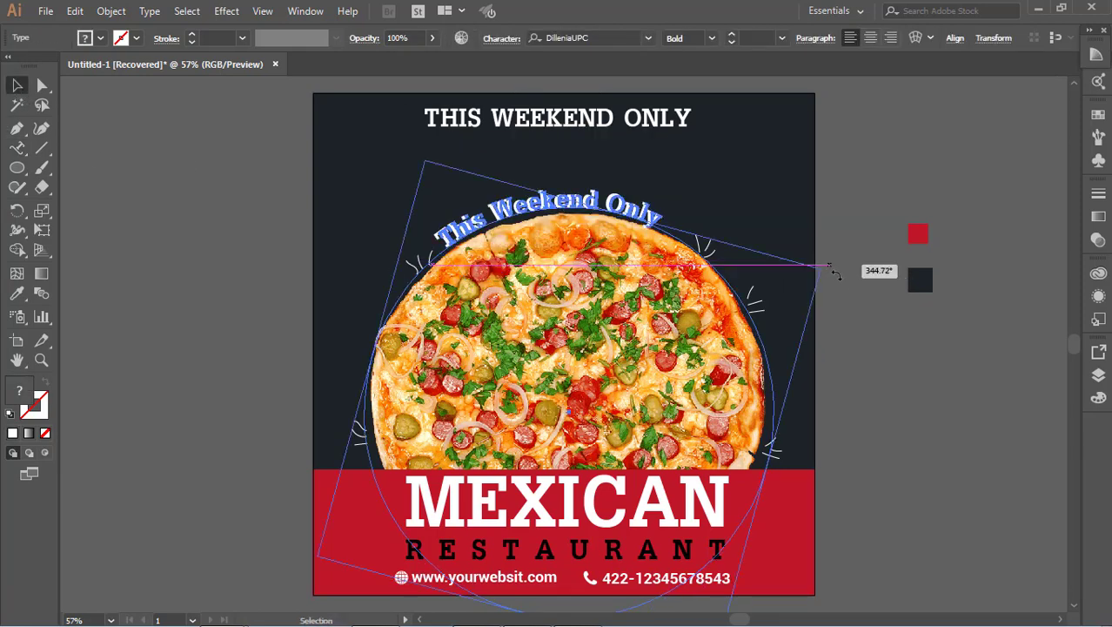
pyautogui.click(879, 350)
pyautogui.click(632, 127)
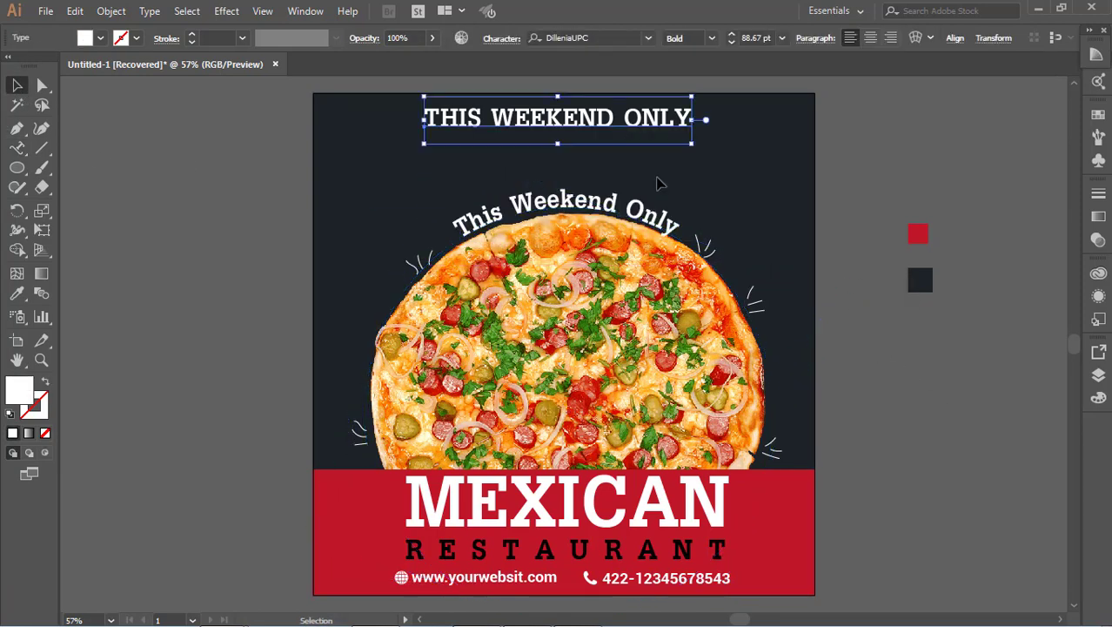
pyautogui.click(932, 402)
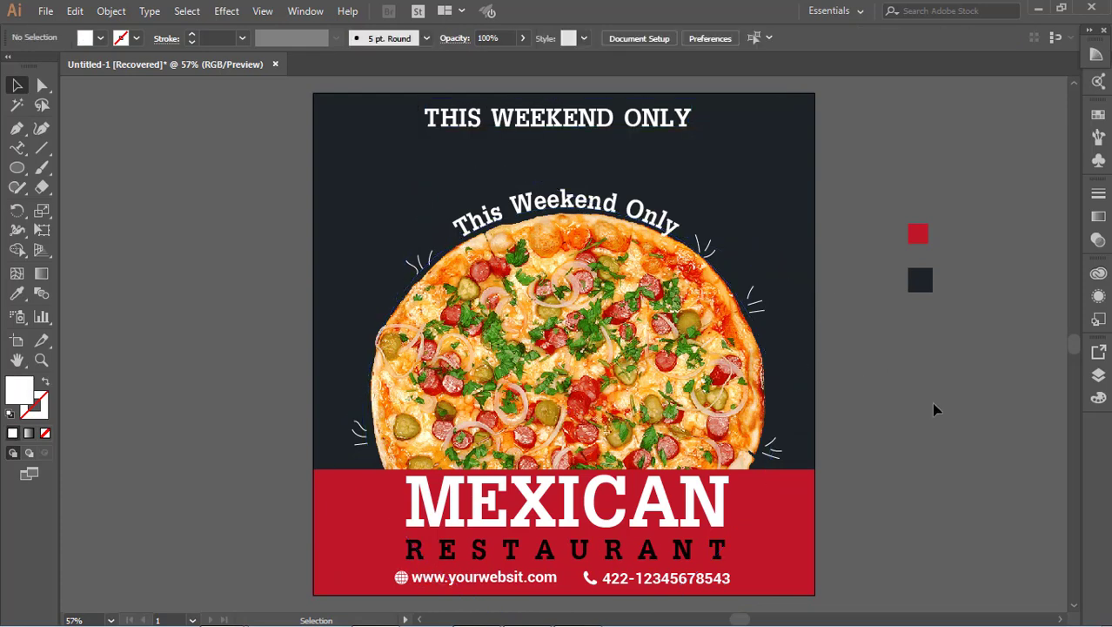
# Delete the straight THIS WEEKEND ONLY heading at the top of the poster.
pyautogui.scroll(1, 875, 341)
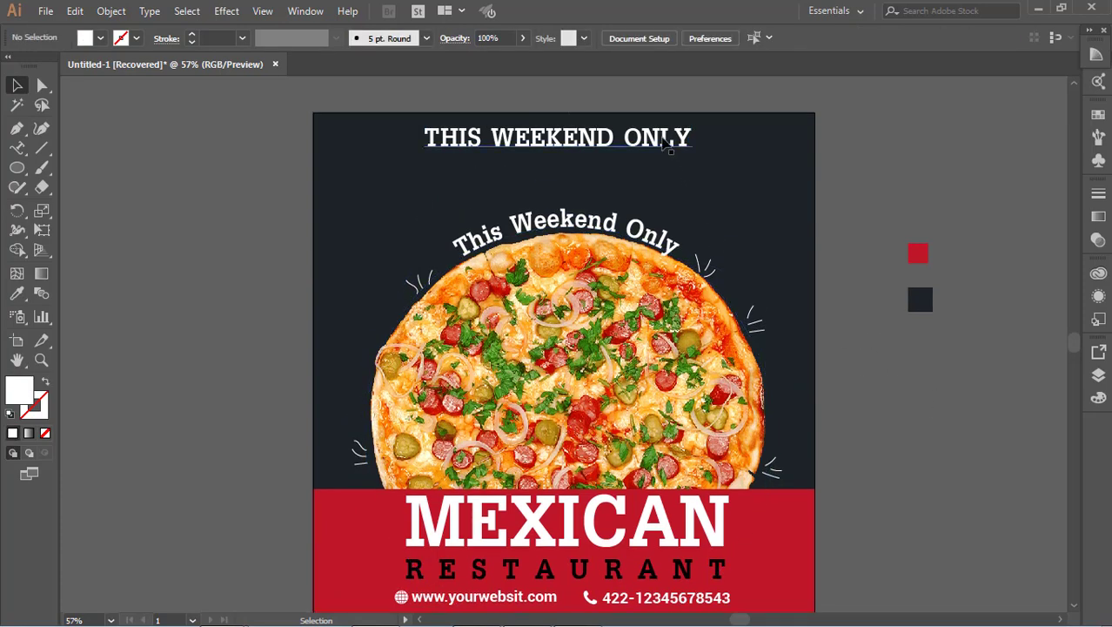
pyautogui.click(663, 142)
pyautogui.press('Delete')
pyautogui.click(661, 239)
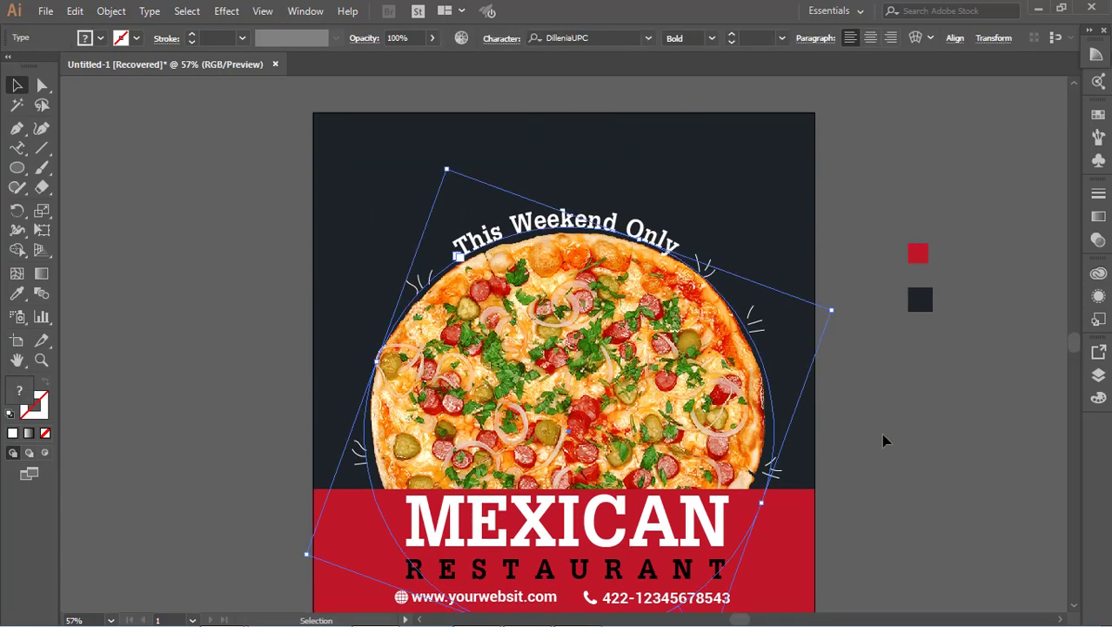
pyautogui.click(883, 437)
pyautogui.scroll(-1, 853, 409)
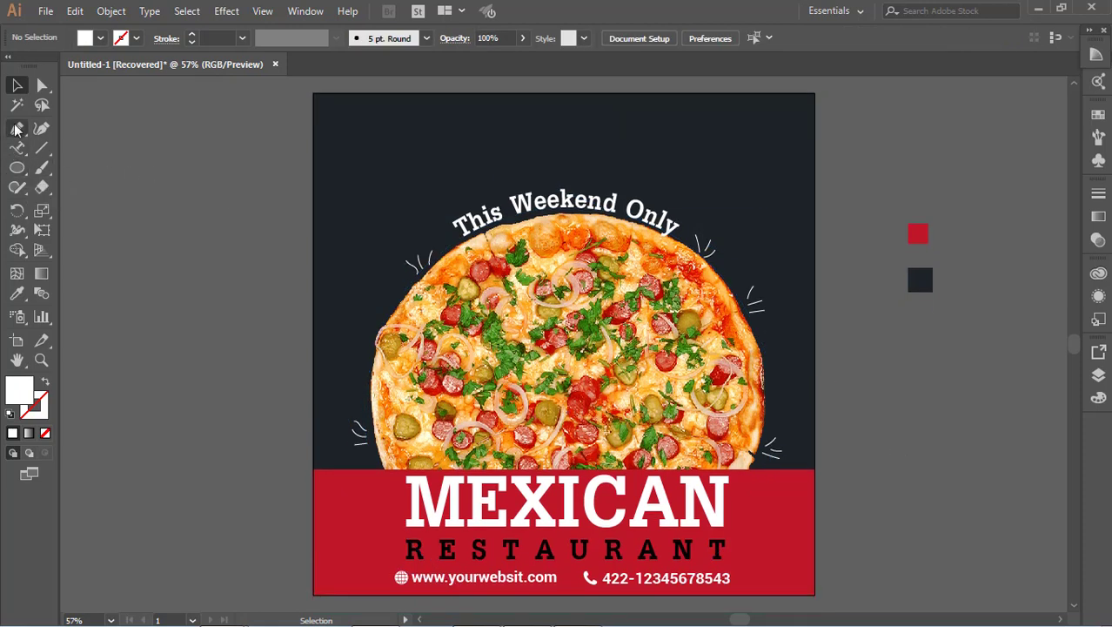
# Move and shrink a test white circle to about 163 px near the pizza, then delete it.
pyautogui.moveTo(16, 168); pyautogui.dragTo(198, 275)
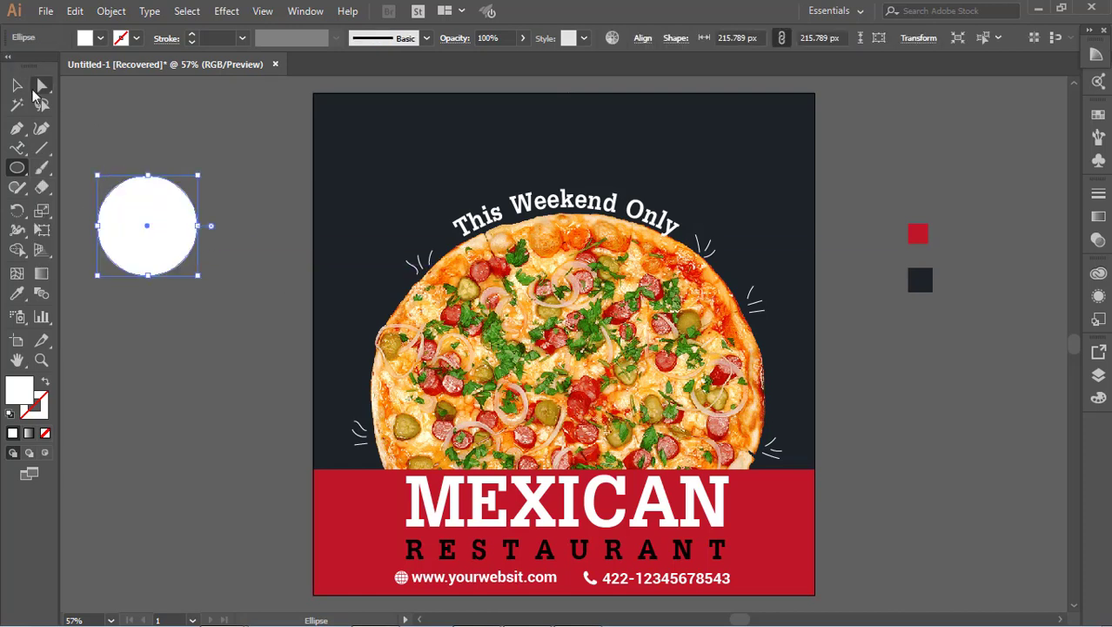
pyautogui.click(17, 84)
pyautogui.click(140, 123)
pyautogui.click(94, 221)
pyautogui.moveTo(188, 229); pyautogui.dragTo(804, 371)
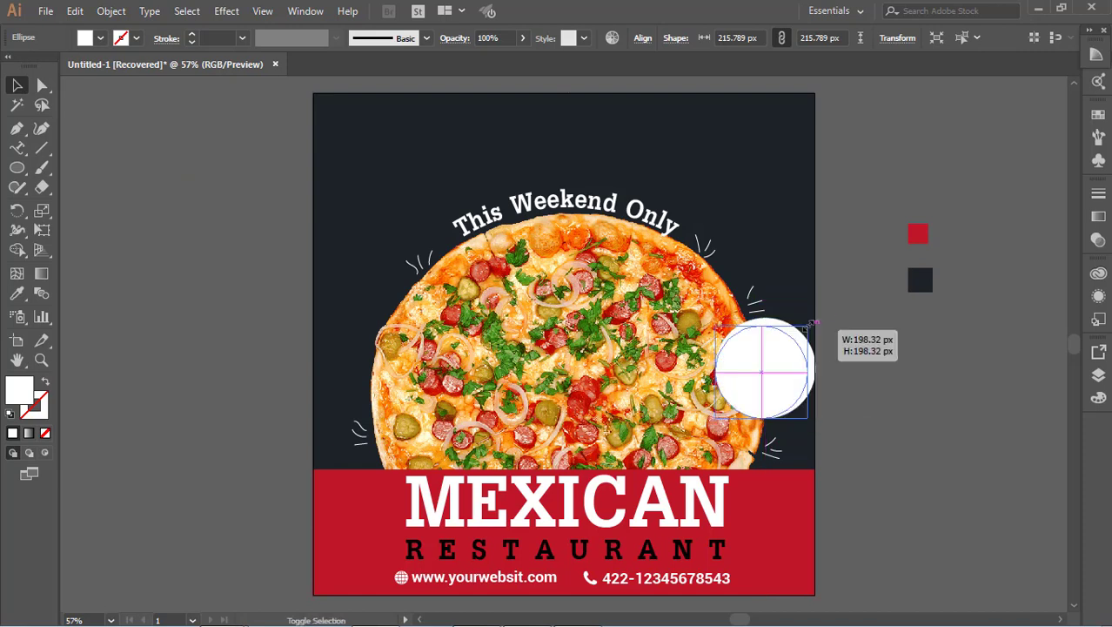
pyautogui.moveTo(819, 318); pyautogui.dragTo(797, 337)
pyautogui.moveTo(775, 384)
pyautogui.mouseDown()
pyautogui.moveTo(759, 303)
pyautogui.moveTo(771, 327)
pyautogui.moveTo(863, 371)
pyautogui.mouseUp()
pyautogui.click(817, 376)
pyautogui.press('Delete')
pyautogui.click(721, 248)
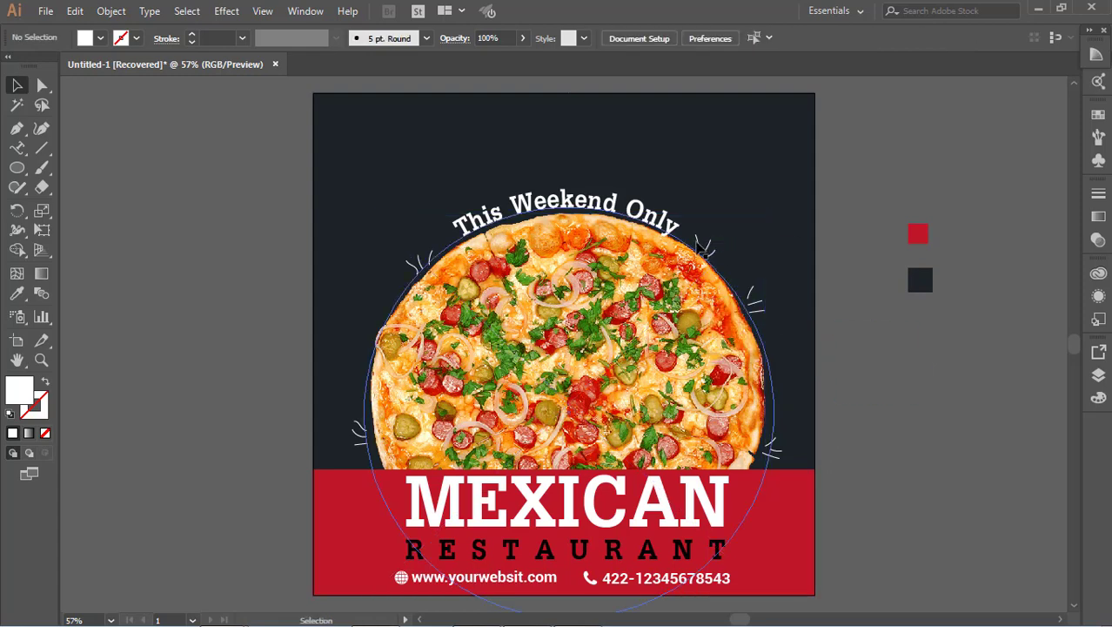
pyautogui.click(720, 248)
# Pick out the curved text from the sketch lines near 'Only', deleting it and undoing the deletion.
pyautogui.click(856, 327)
pyautogui.click(699, 250)
pyautogui.click(811, 323)
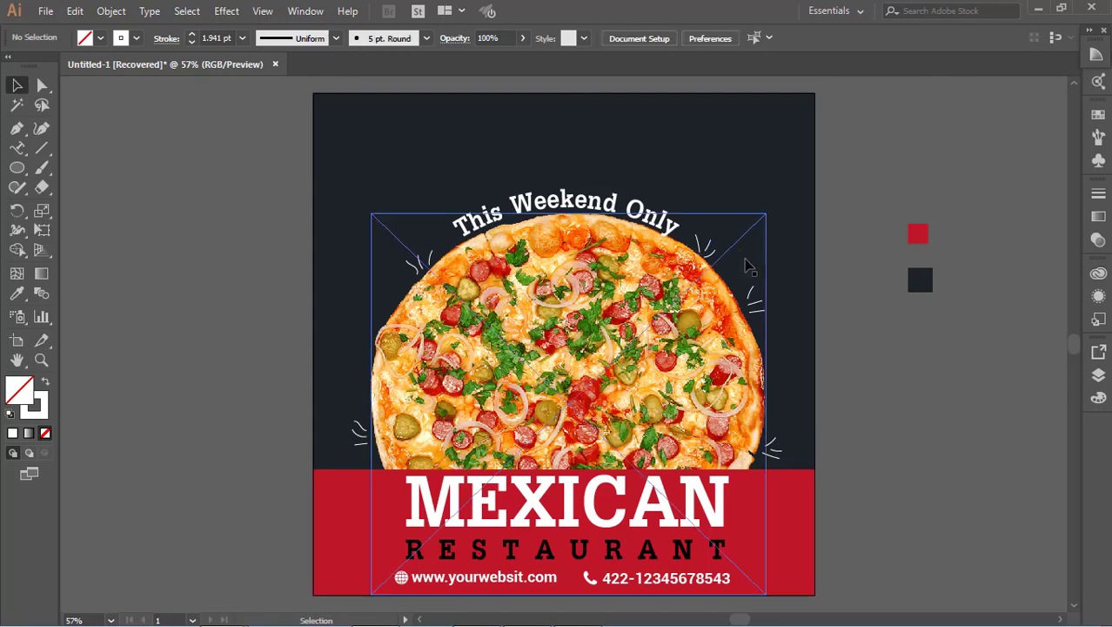
pyautogui.click(701, 250)
pyautogui.click(866, 323)
pyautogui.click(707, 246)
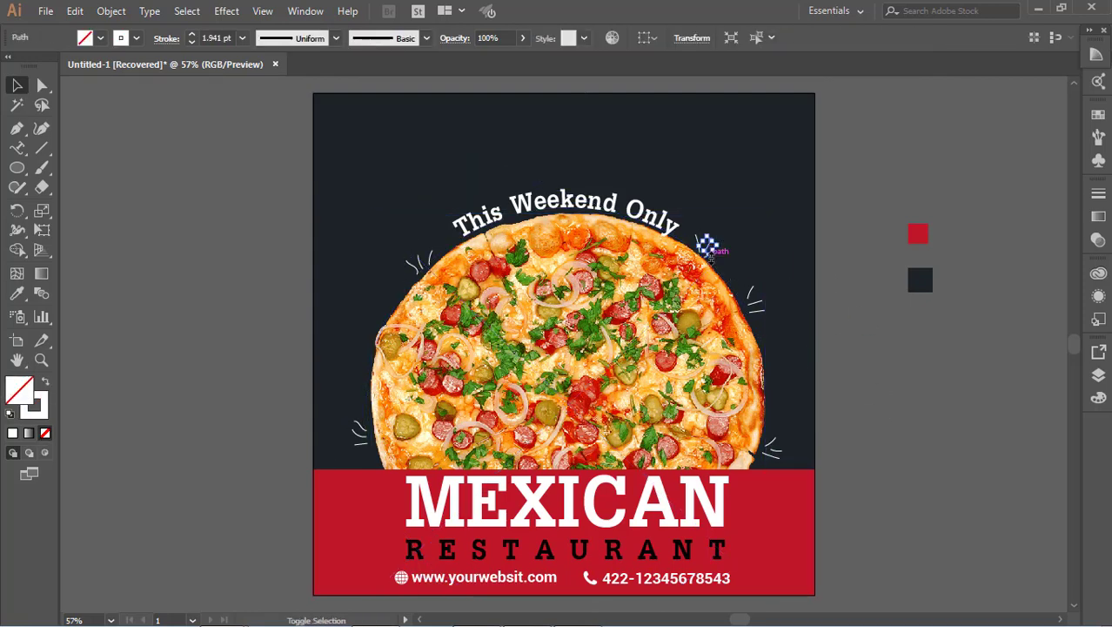
pyautogui.click(841, 328)
pyautogui.click(705, 247)
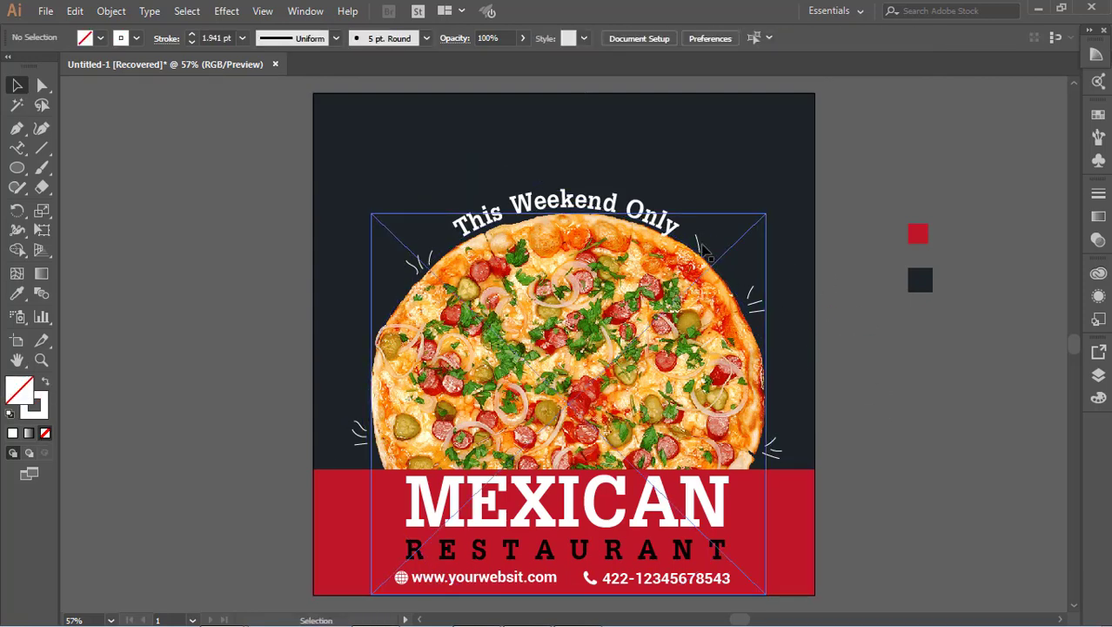
pyautogui.press('Delete')
pyautogui.hotkey('ctrl', 'z')
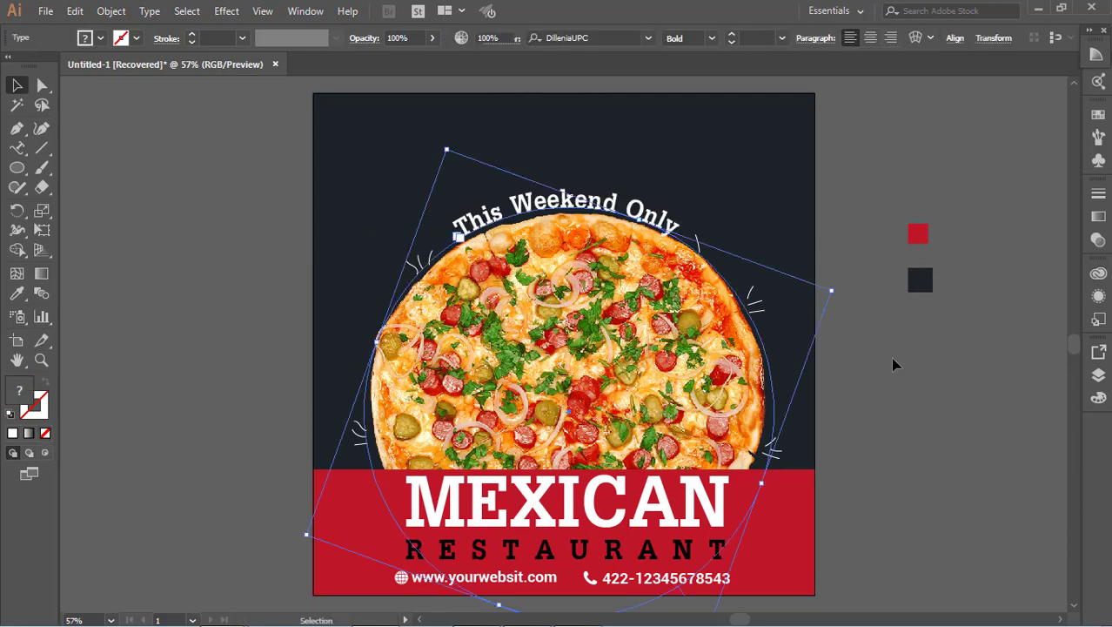
# Slide the curved text counter-clockwise along its circle, then back above the pizza's centre.
pyautogui.click(891, 357)
pyautogui.click(698, 248)
pyautogui.hotkey('ctrl', 'shift', 'a')
pyautogui.click(697, 242)
pyautogui.click(874, 226)
pyautogui.click(697, 242)
pyautogui.moveTo(677, 240); pyautogui.dragTo(609, 228)
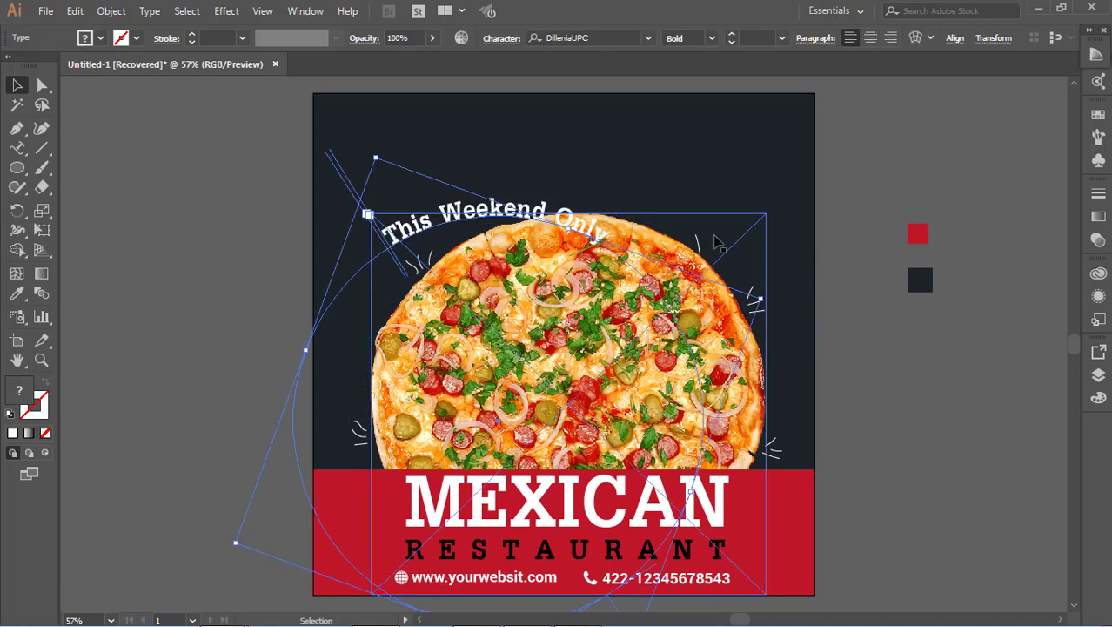
pyautogui.hotkey('ctrl', 'shift', 'a')
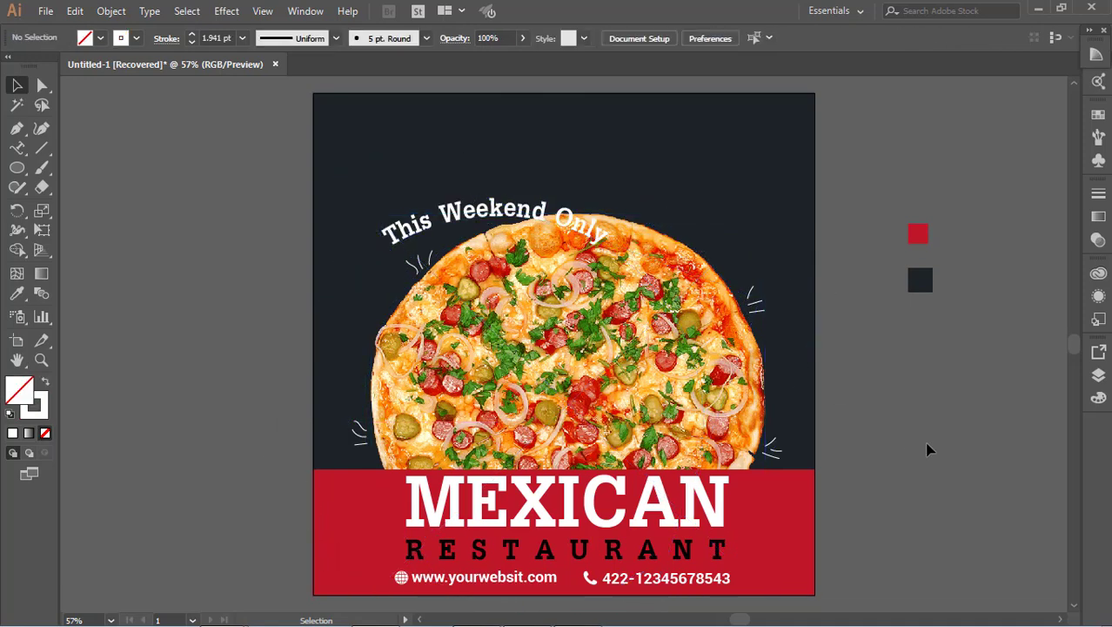
pyautogui.moveTo(608, 227)
pyautogui.mouseDown()
pyautogui.moveTo(677, 217)
pyautogui.moveTo(664, 224)
pyautogui.moveTo(674, 226)
pyautogui.mouseUp()
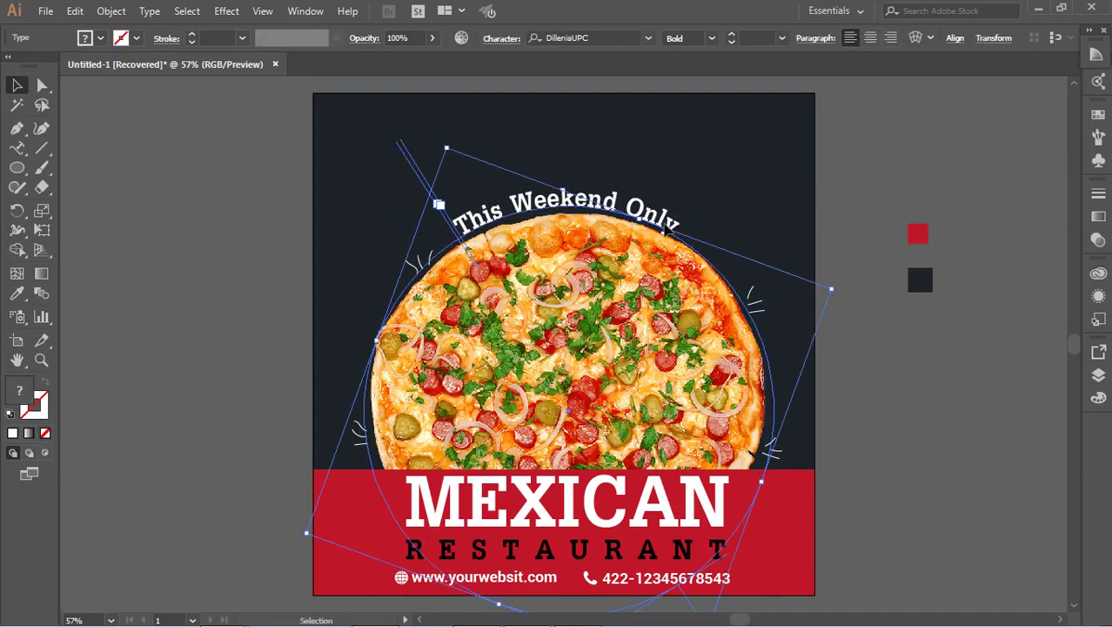
# With the Type on a Path tool, extend the text after 'Only' to read 'This Weekend Only 50% Discount'.
pyautogui.click(16, 147)
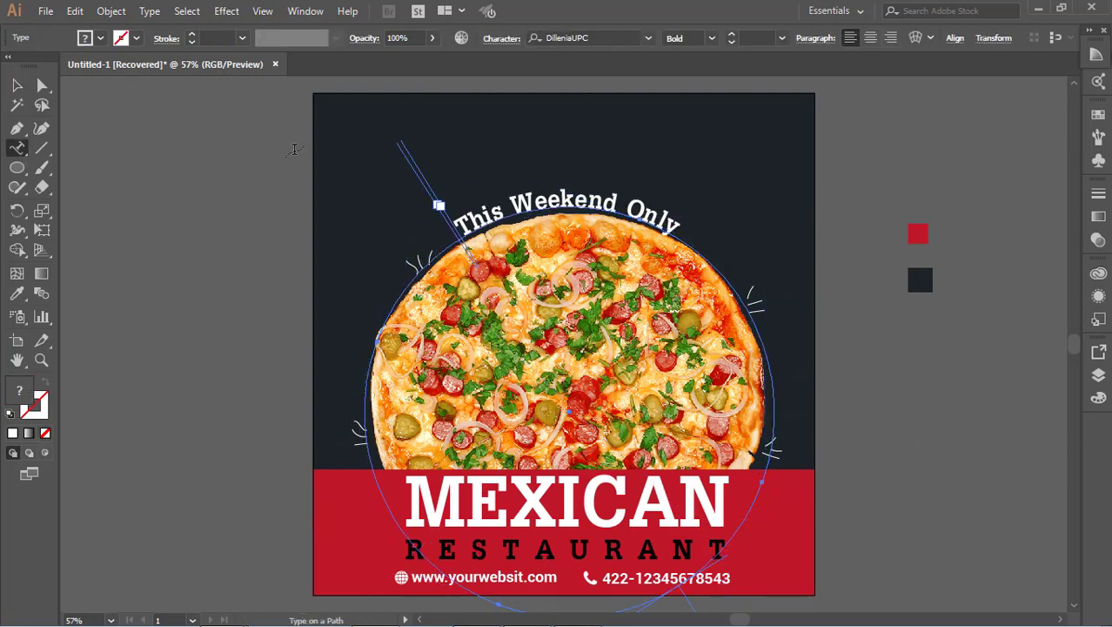
pyautogui.click(674, 223)
pyautogui.write('50%')
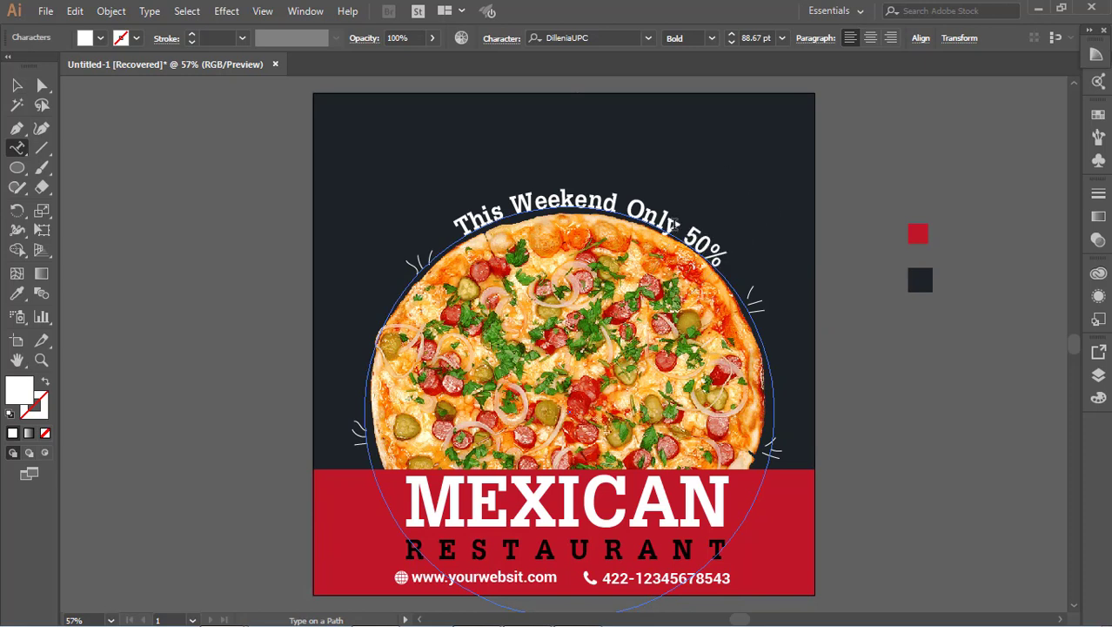
pyautogui.press('ctrl')
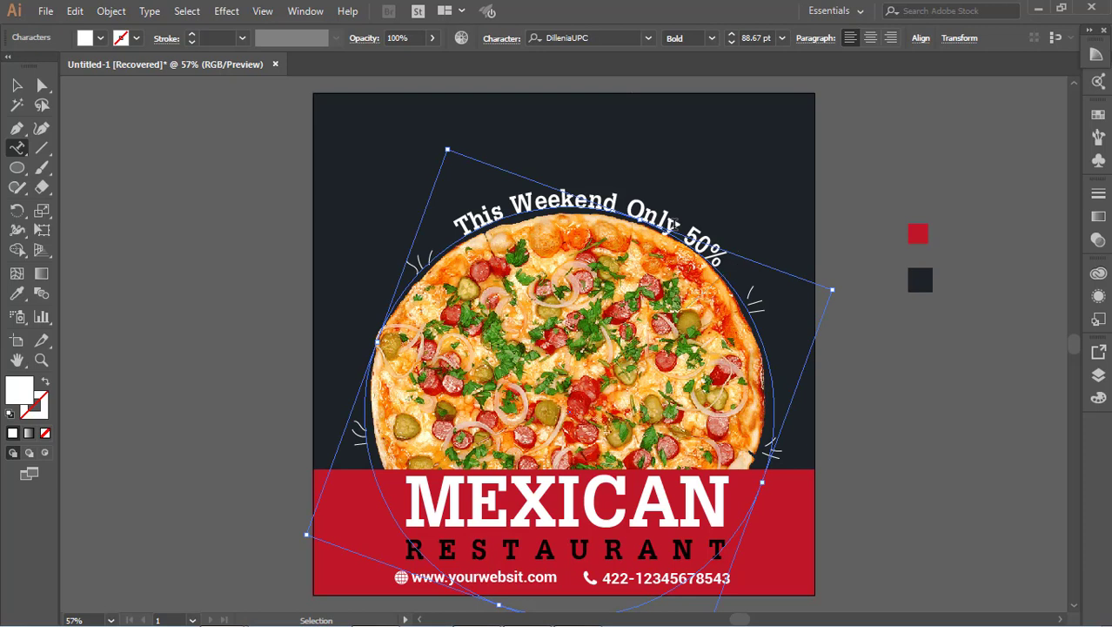
pyautogui.write('of')
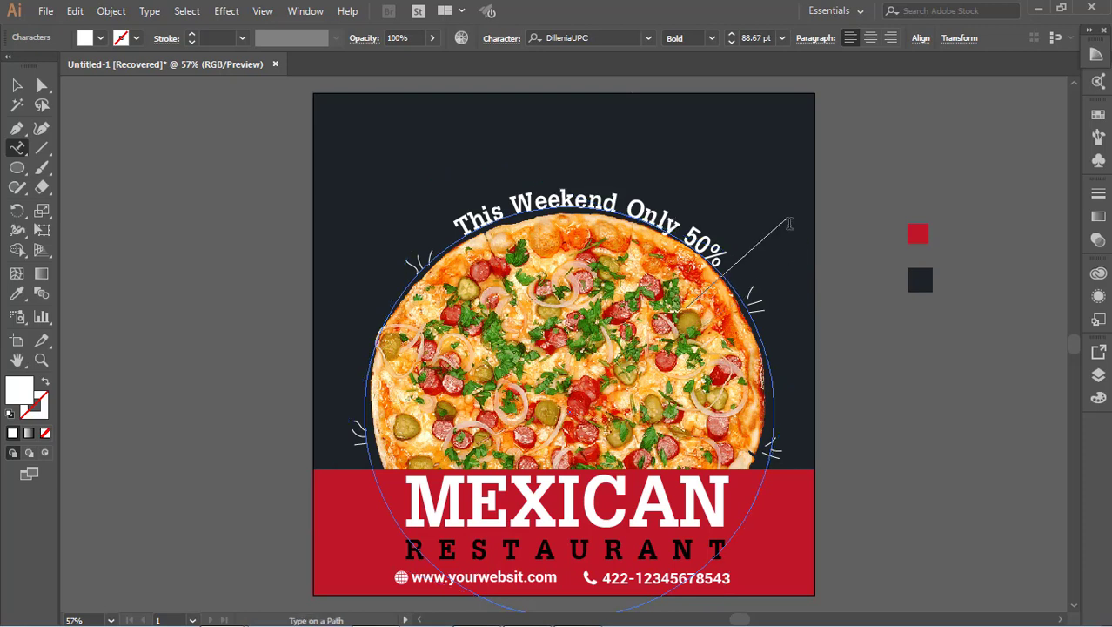
pyautogui.keyDown('ctrl'); pyautogui.click(789, 224); pyautogui.keyUp('ctrl')
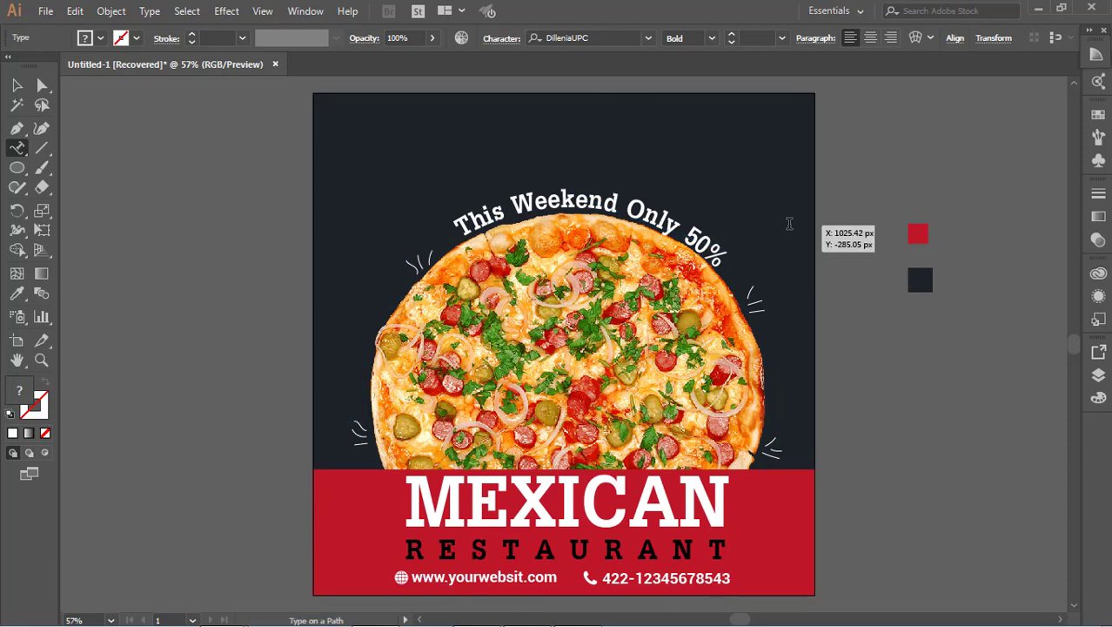
pyautogui.click(720, 258)
pyautogui.write('Discount')
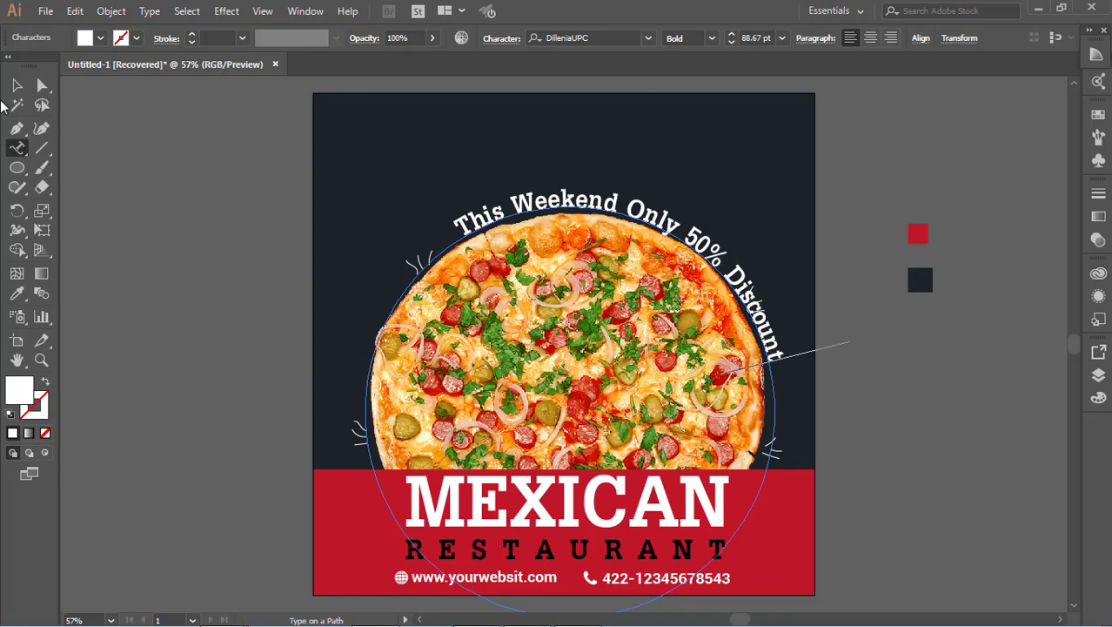
pyautogui.click(16, 84)
pyautogui.click(780, 323)
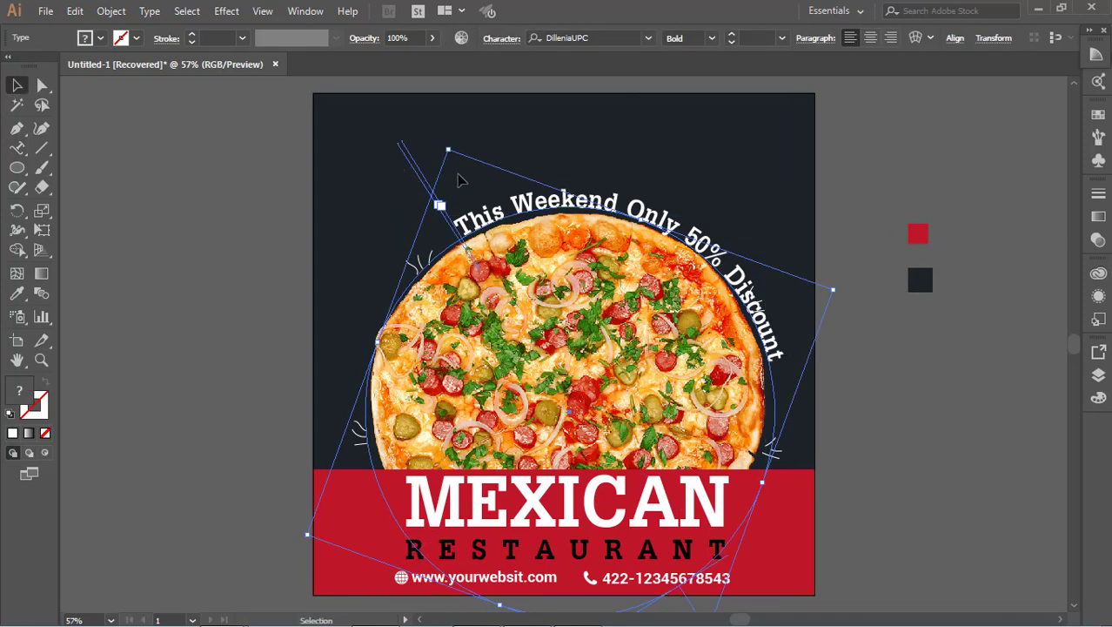
# Move the curved text off the artboard to the right and lock the pizza image.
pyautogui.click(848, 423)
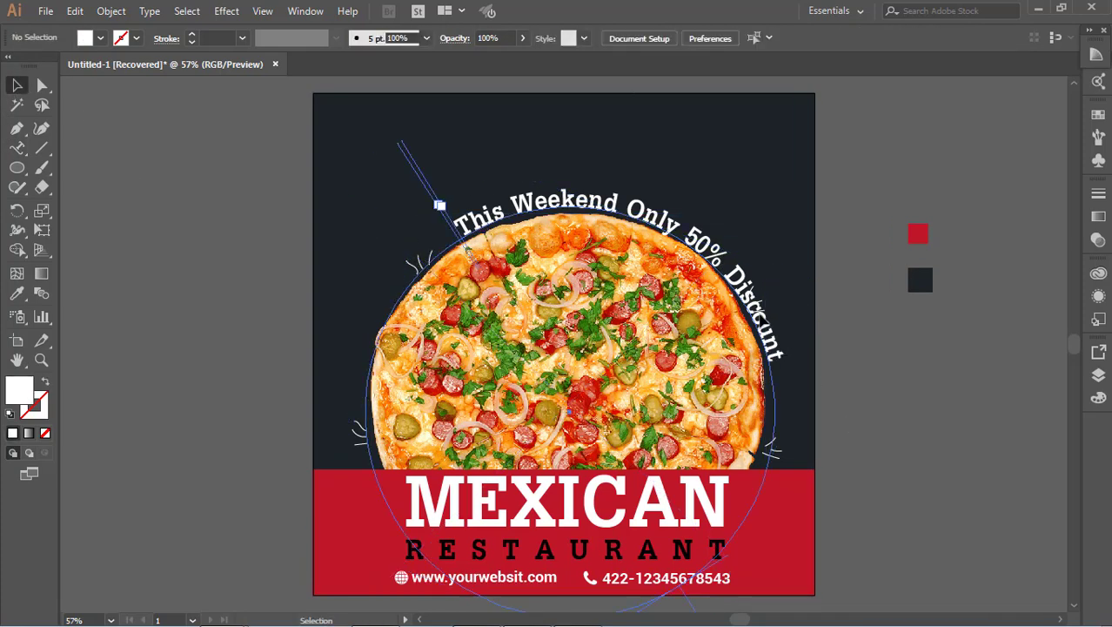
pyautogui.click(755, 306)
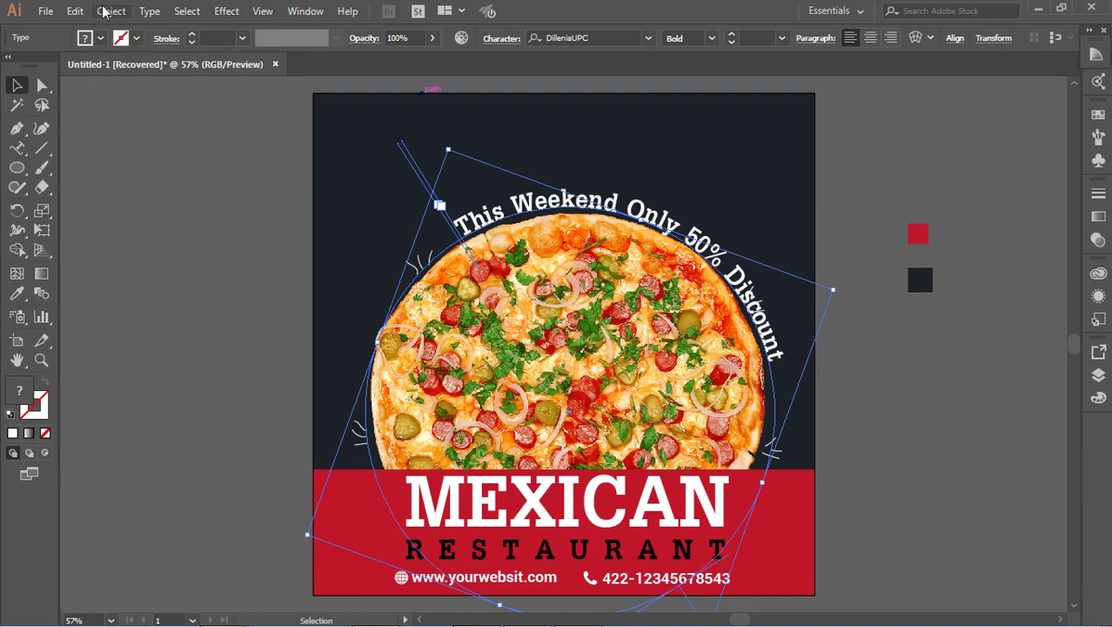
pyautogui.moveTo(513, 204); pyautogui.dragTo(899, 411)
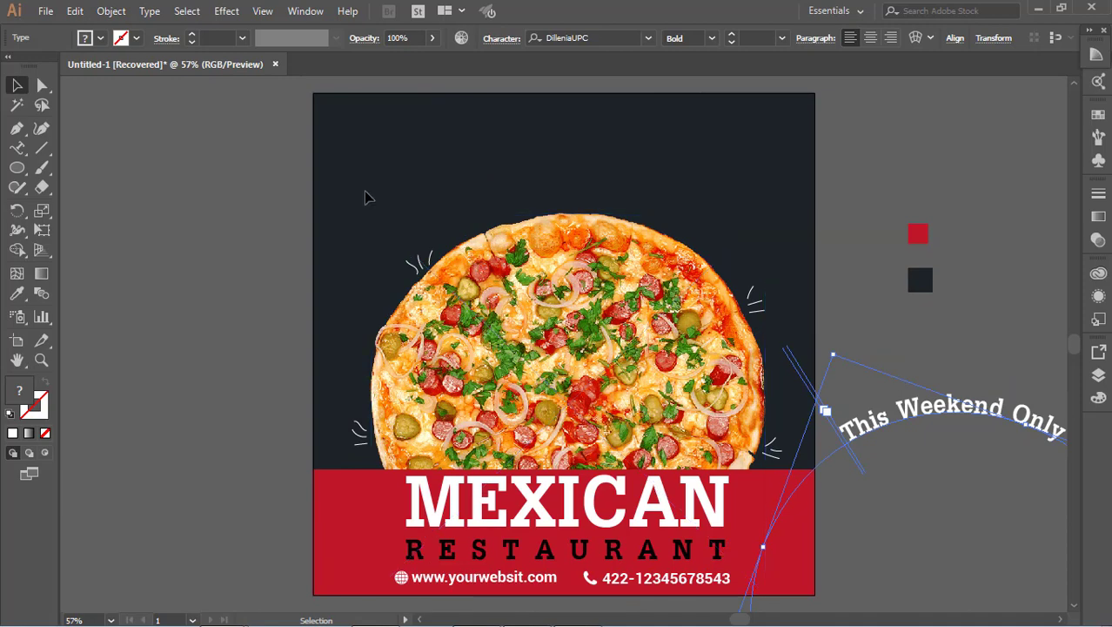
pyautogui.click(448, 265)
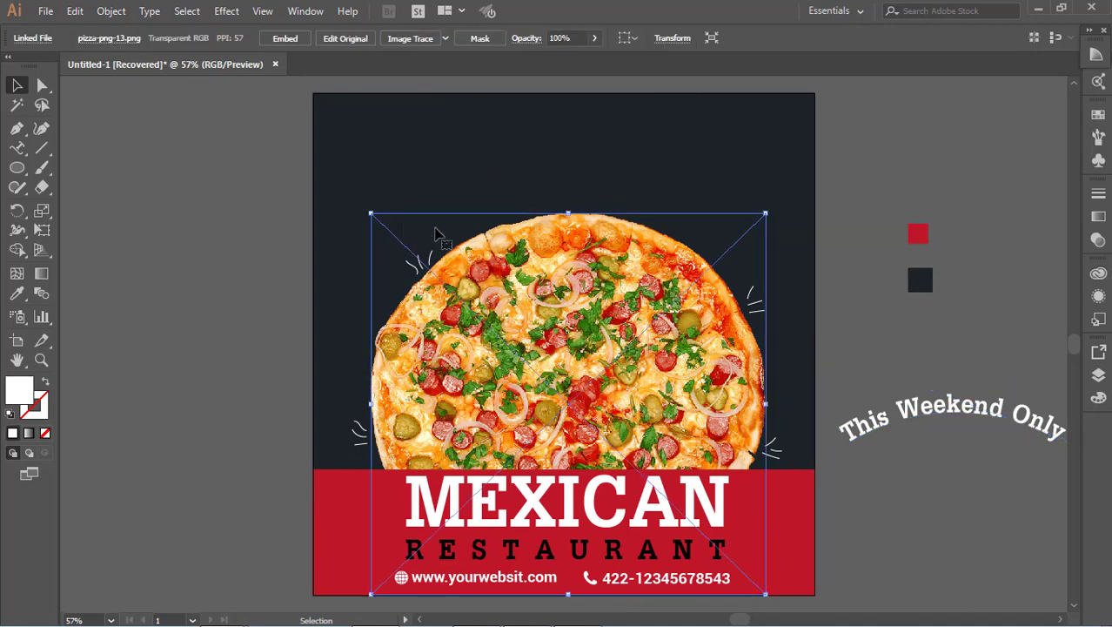
pyautogui.click(111, 12)
pyautogui.click(357, 108)
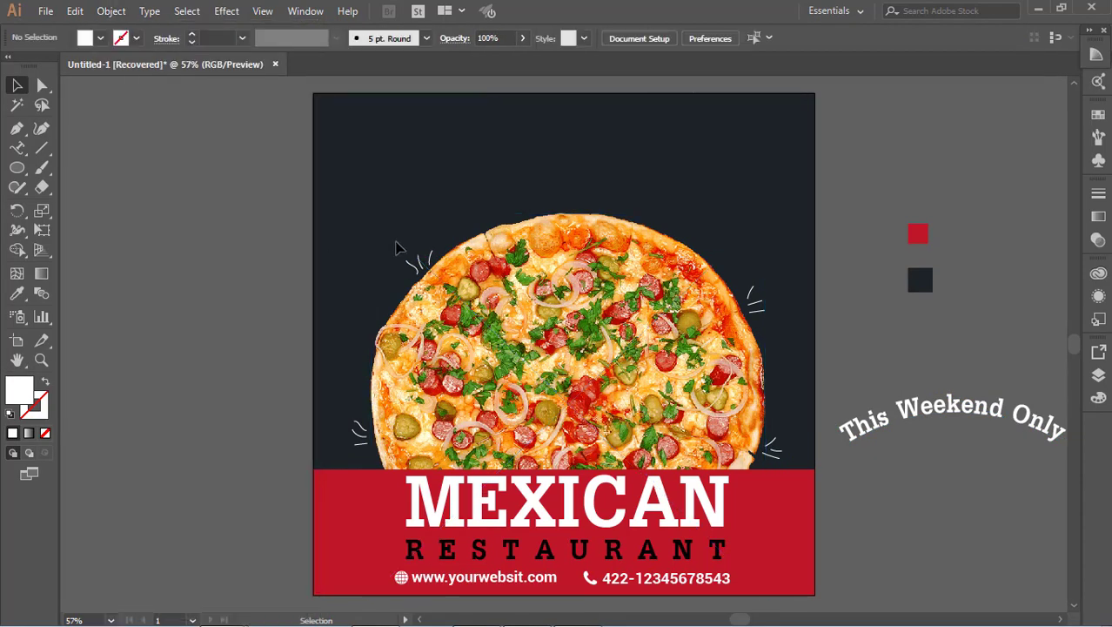
# Reposition the white burst lines, moving the right-side ones down beside the pizza.
pyautogui.moveTo(416, 266)
pyautogui.mouseDown()
pyautogui.moveTo(371, 318)
pyautogui.moveTo(380, 342)
pyautogui.mouseUp()
pyautogui.click(376, 245)
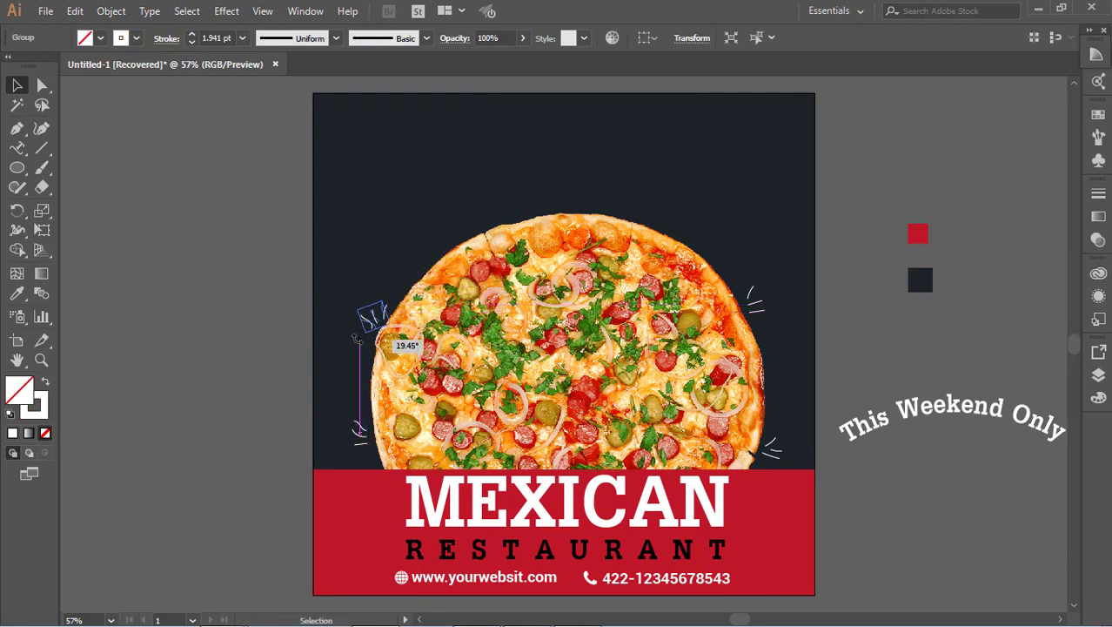
pyautogui.click(768, 323)
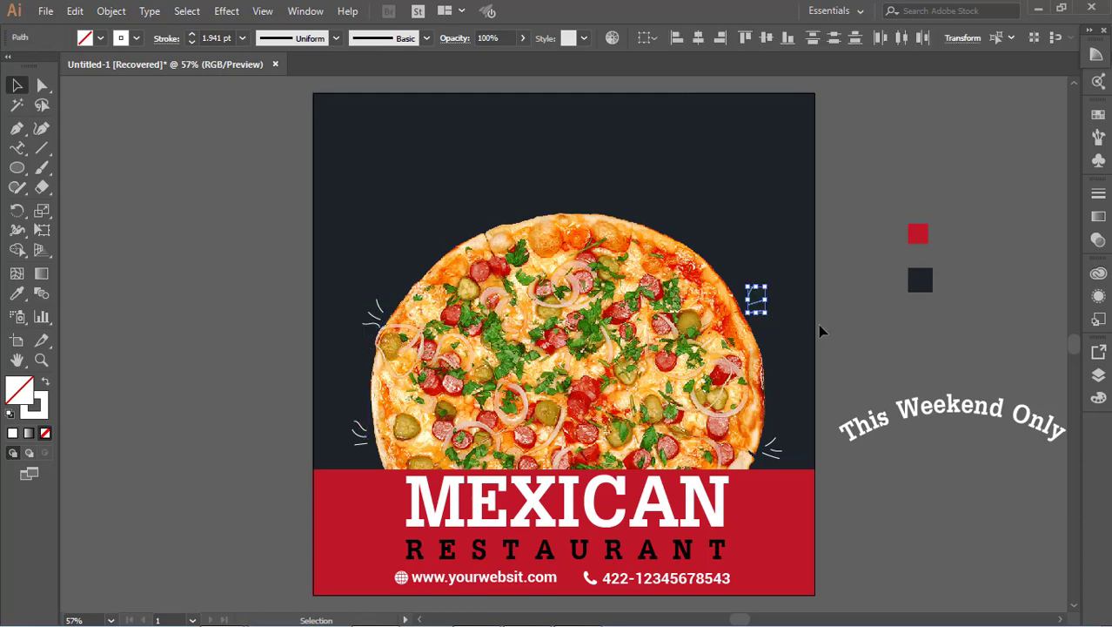
pyautogui.moveTo(757, 306); pyautogui.dragTo(766, 347)
# Bring the curved text back and rotate it to arch evenly over the pizza's top, nudging it down.
pyautogui.moveTo(892, 396); pyautogui.dragTo(505, 213)
pyautogui.scroll(1, 816, 461)
pyautogui.scroll(-3, 816, 461)
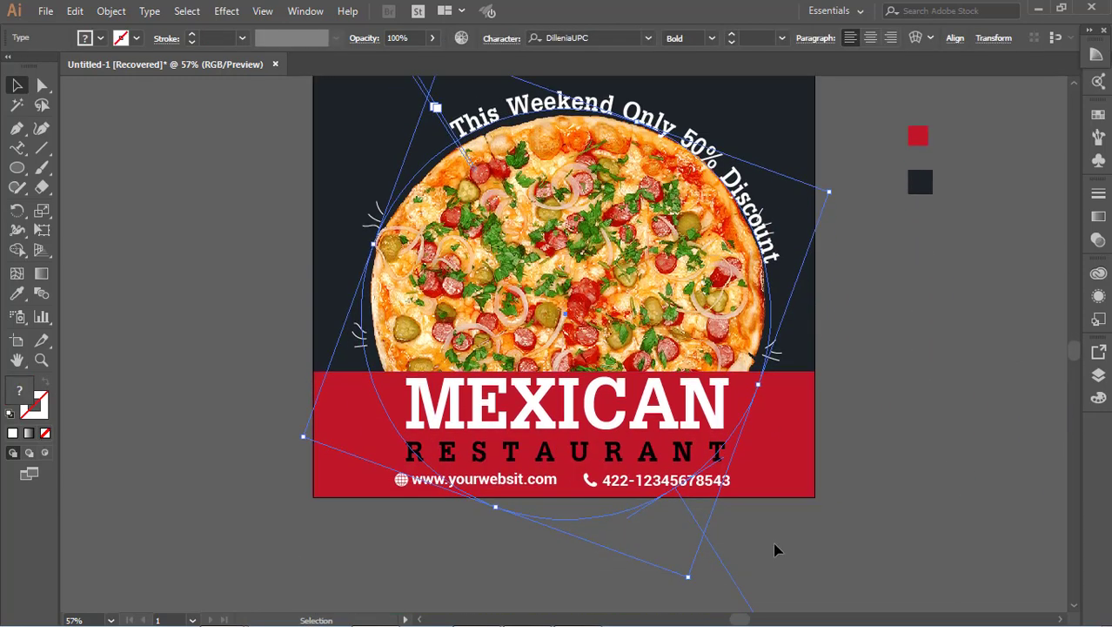
pyautogui.moveTo(694, 580)
pyautogui.mouseDown()
pyautogui.moveTo(783, 472)
pyautogui.moveTo(823, 522)
pyautogui.mouseUp()
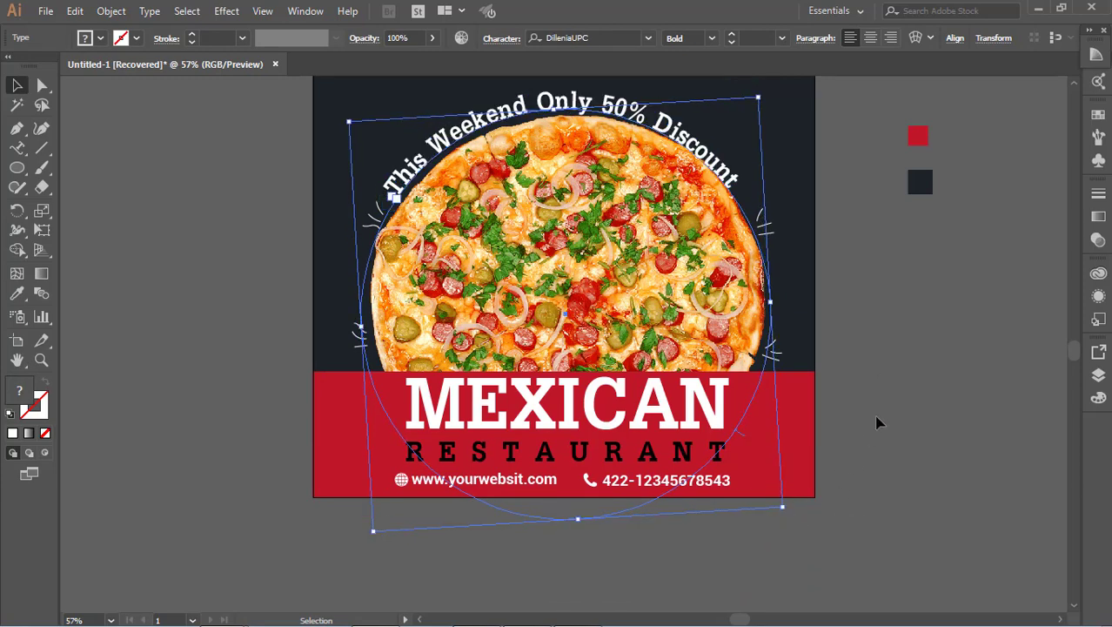
pyautogui.moveTo(877, 422); pyautogui.dragTo(877, 422)
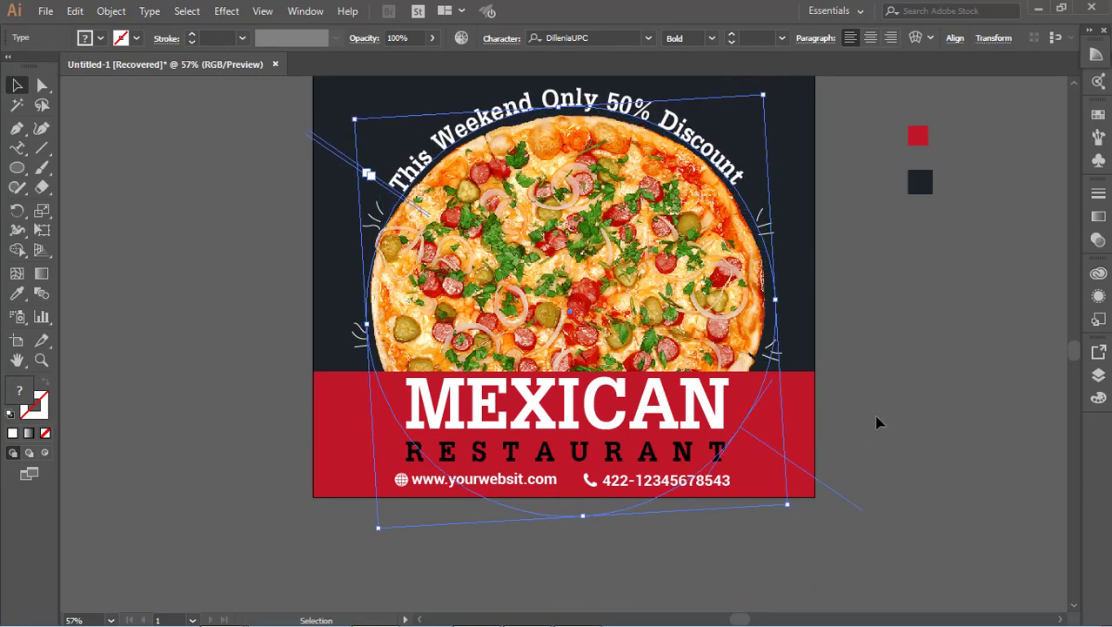
pyautogui.press('Down')
pyautogui.click(877, 422)
# Inspect the MEXICAN, RESTAURANT and contact-line text groups without changing them.
pyautogui.scroll(3, 859, 425)
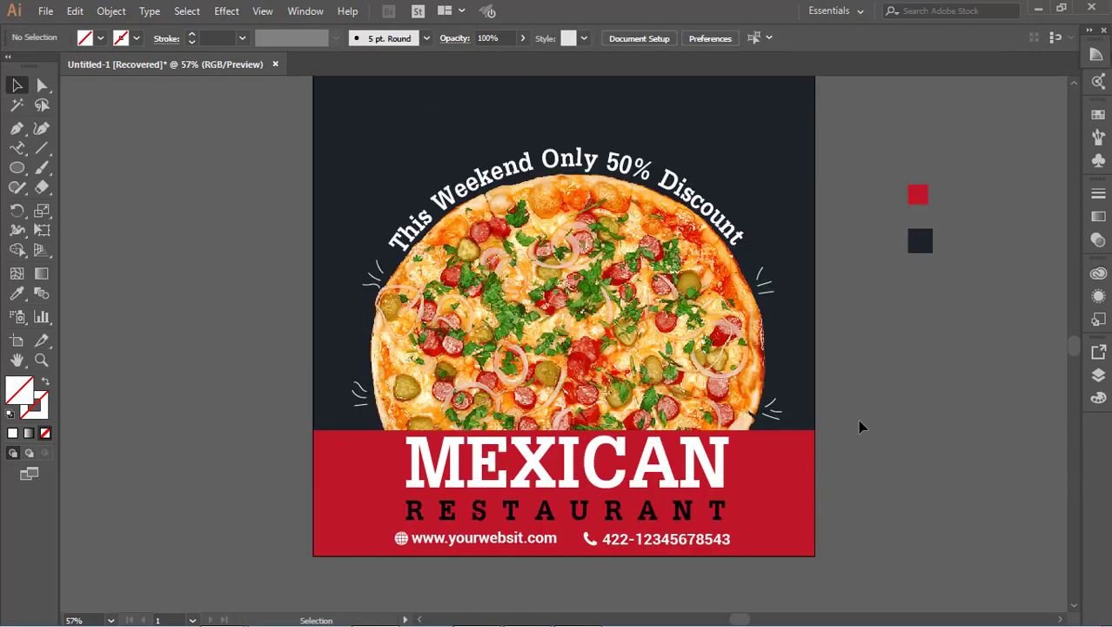
pyautogui.scroll(2, 859, 425)
pyautogui.scroll(1, 672, 348)
pyautogui.scroll(-2, 871, 412)
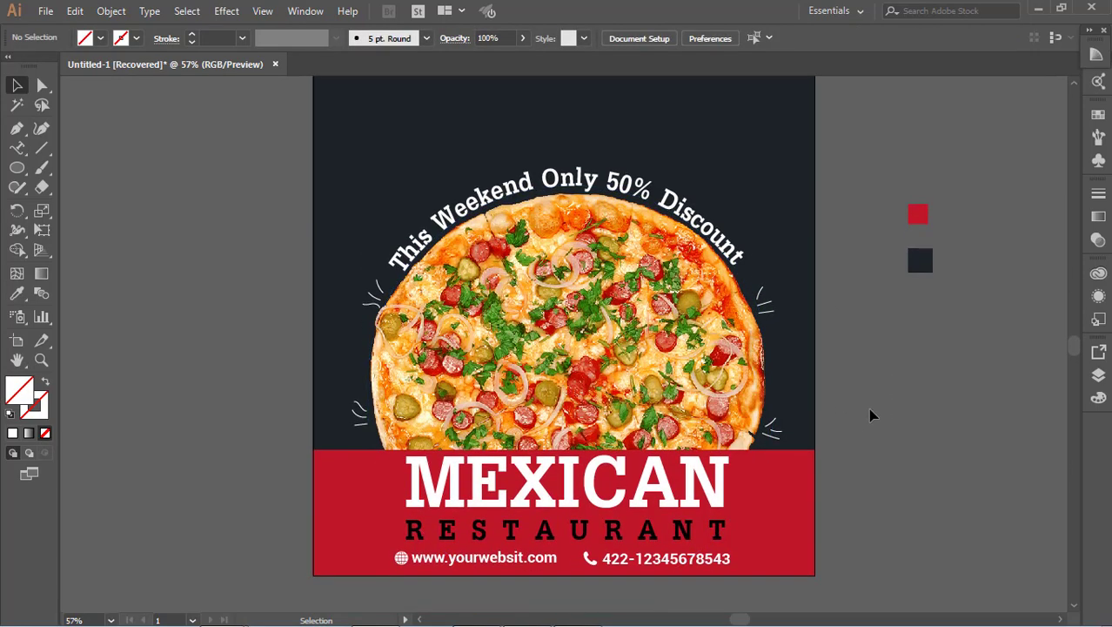
pyautogui.scroll(3, 777, 449)
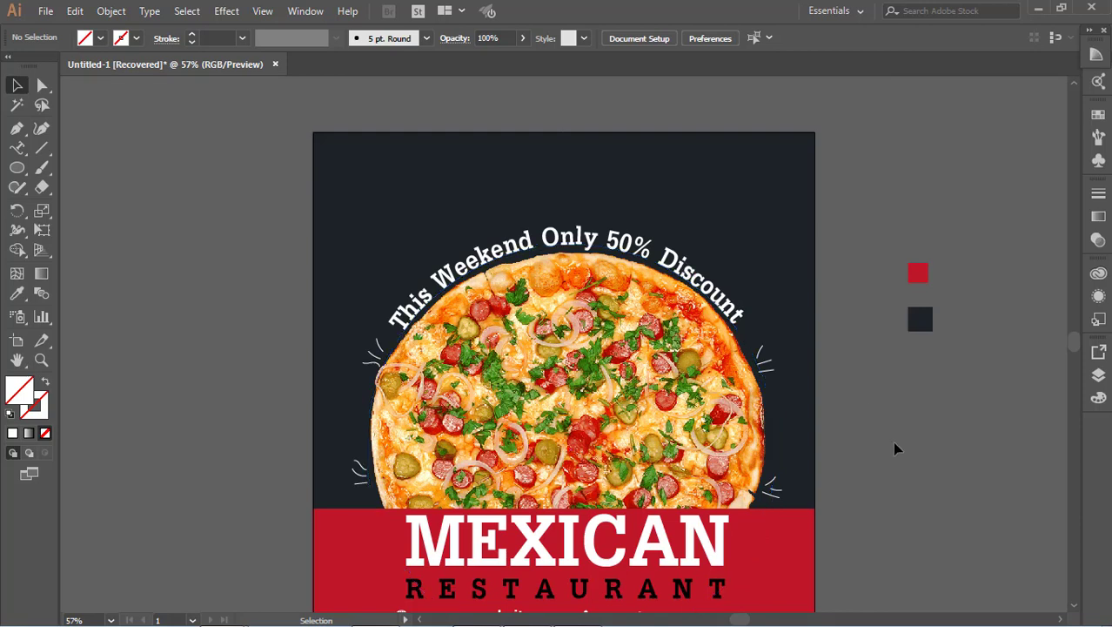
pyautogui.scroll(2, 877, 443)
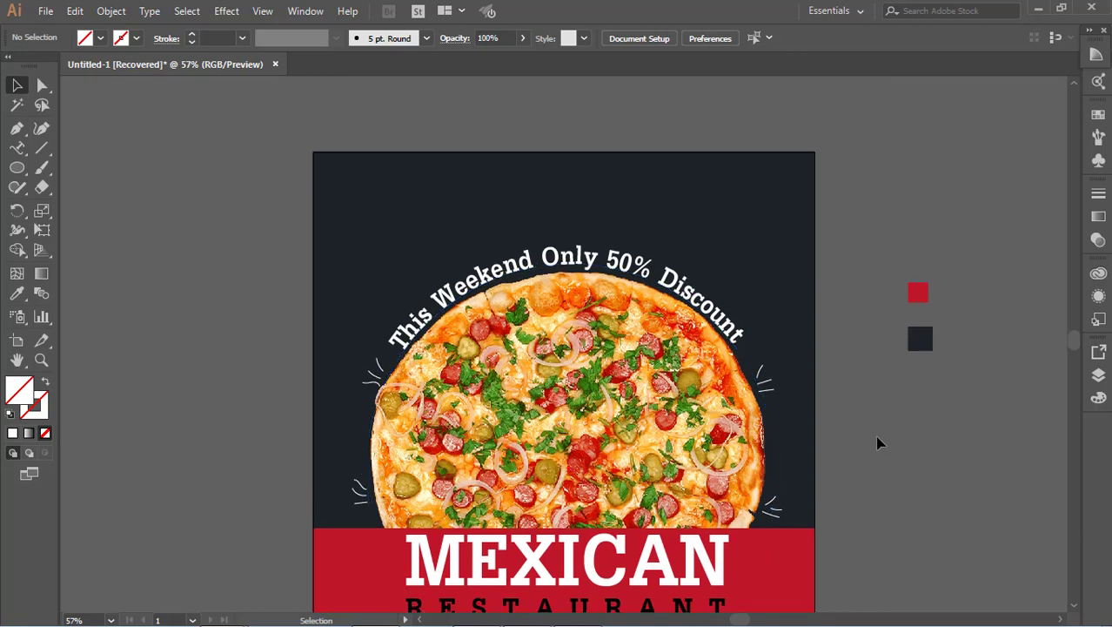
pyautogui.scroll(-1, 877, 442)
pyautogui.scroll(-3, 814, 429)
pyautogui.click(647, 488)
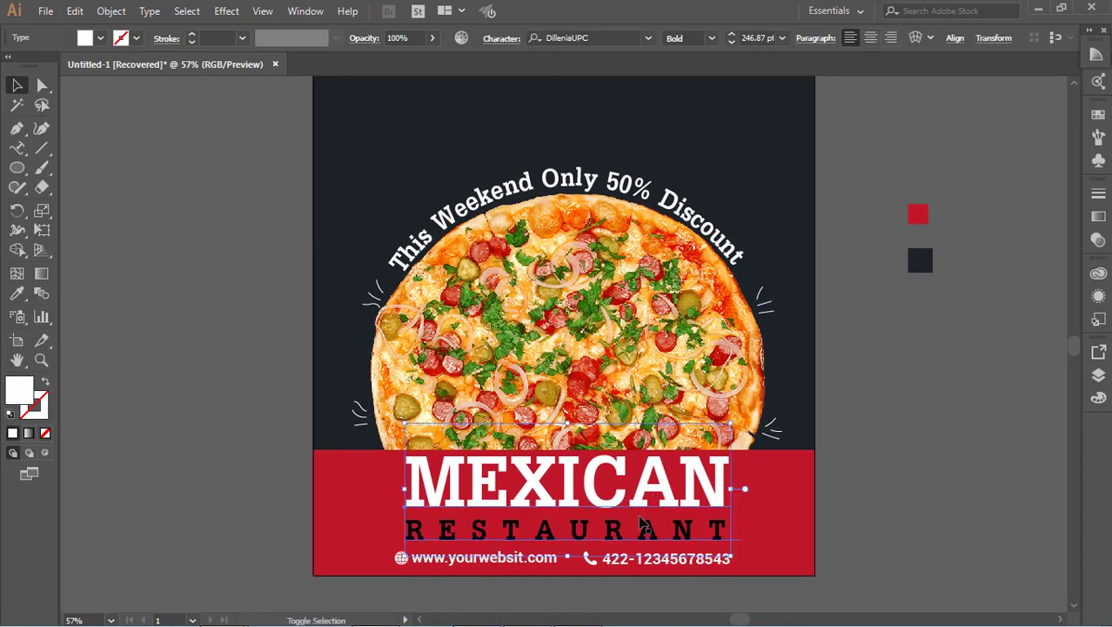
pyautogui.keyDown('shift'); pyautogui.click(644, 526); pyautogui.keyUp('shift')
pyautogui.click(832, 522)
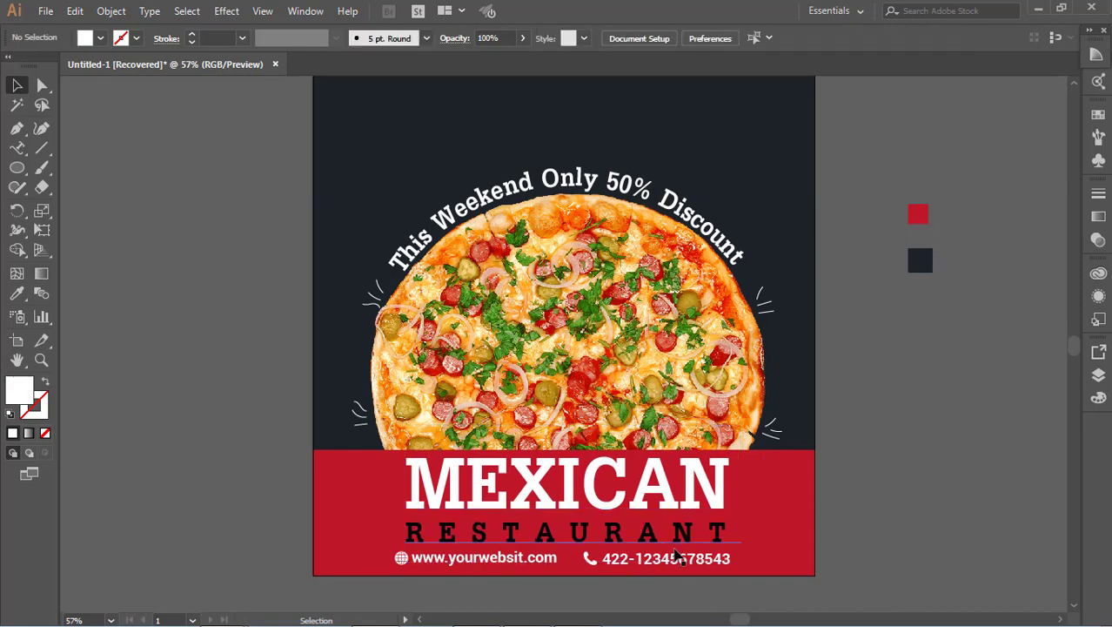
pyautogui.click(666, 546)
pyautogui.click(945, 410)
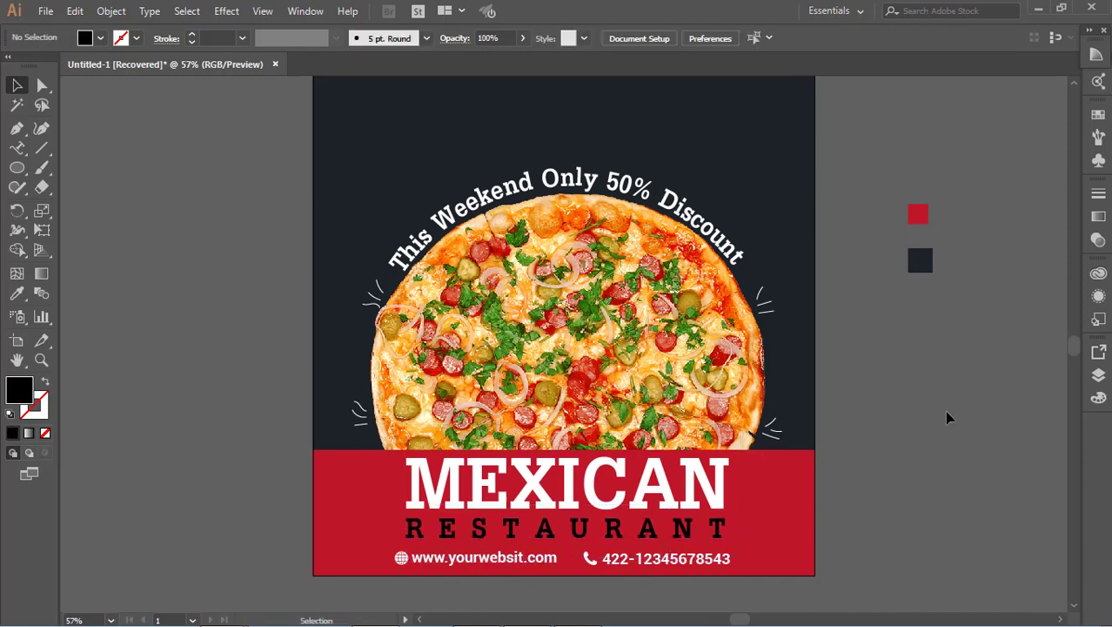
# Open the shape-drawing tools flyout.
pyautogui.scroll(3, 373, 256)
pyautogui.scroll(-1, 372, 256)
pyautogui.click(18, 169)
# Draw a rectangle over the poster above the red band with no fill and a white stroke.
pyautogui.click(97, 167)
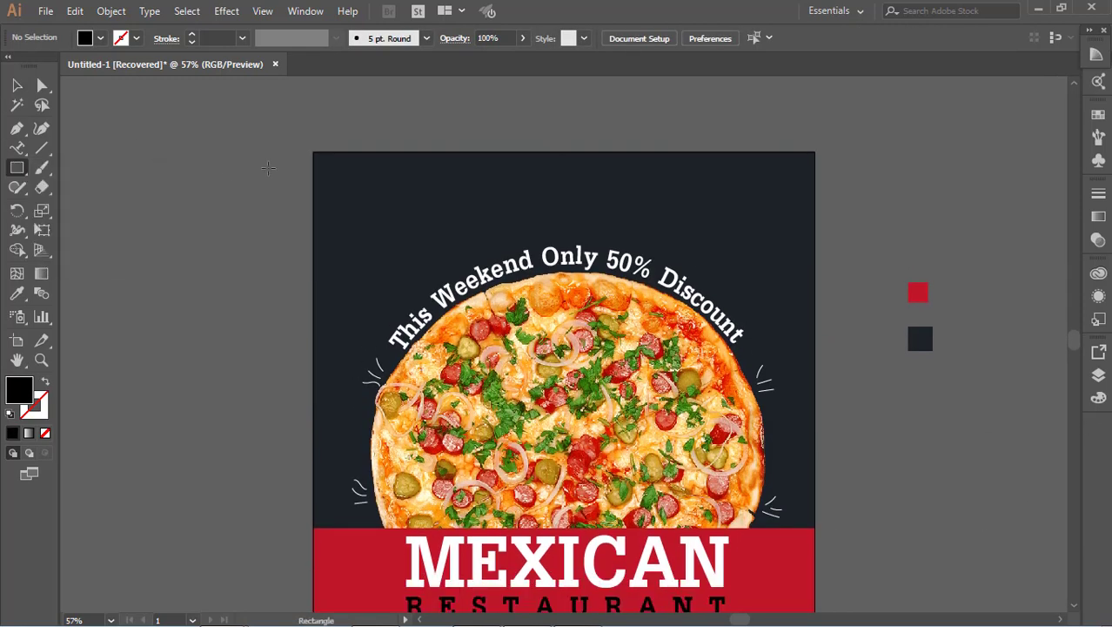
pyautogui.moveTo(320, 150); pyautogui.dragTo(808, 532)
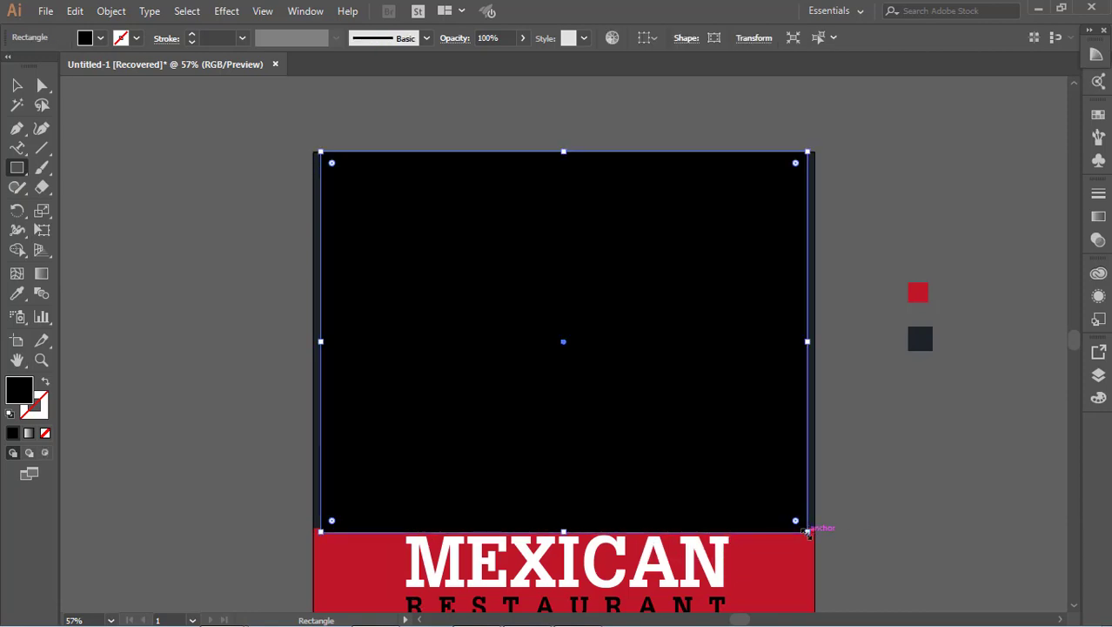
pyautogui.click(100, 37)
pyautogui.click(11, 66)
pyautogui.click(136, 38)
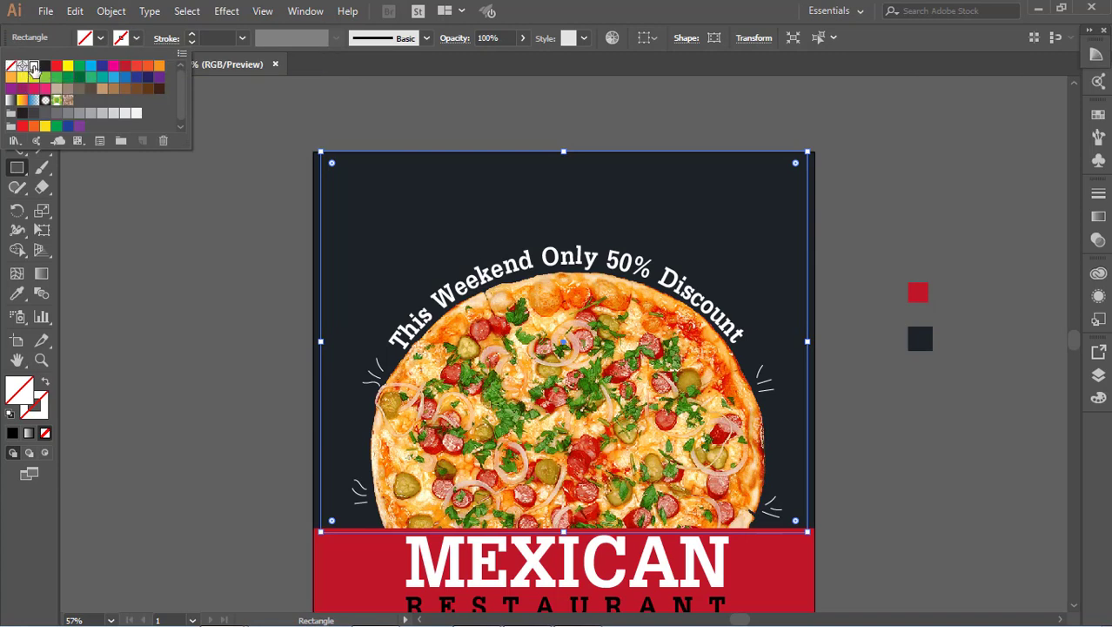
pyautogui.click(34, 69)
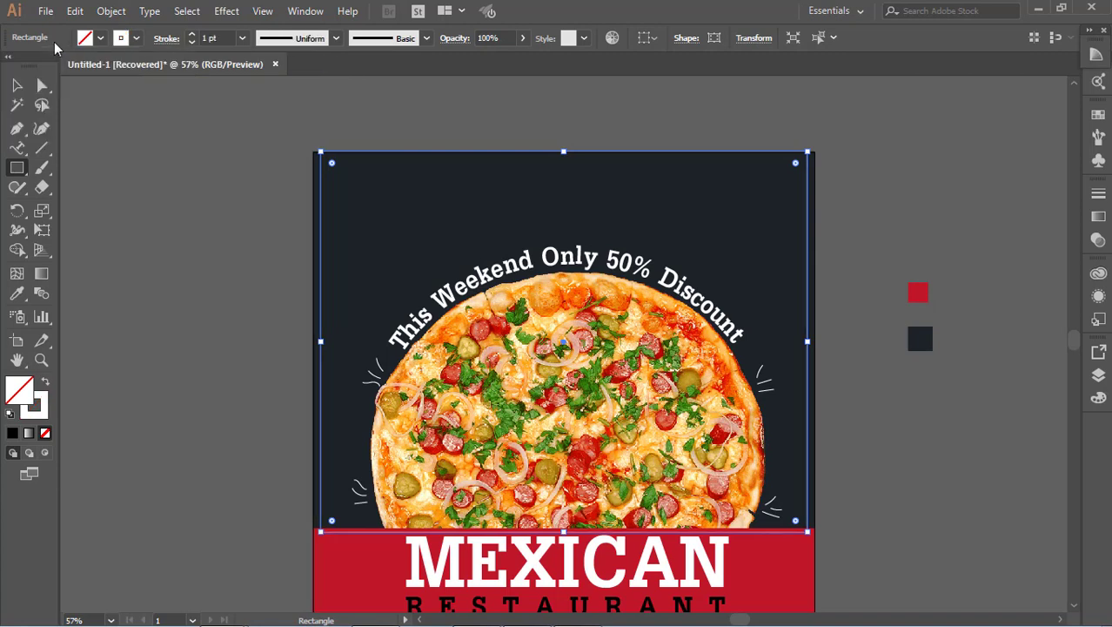
# Send the dark background rectangle to the back.
pyautogui.click(16, 84)
pyautogui.click(562, 154)
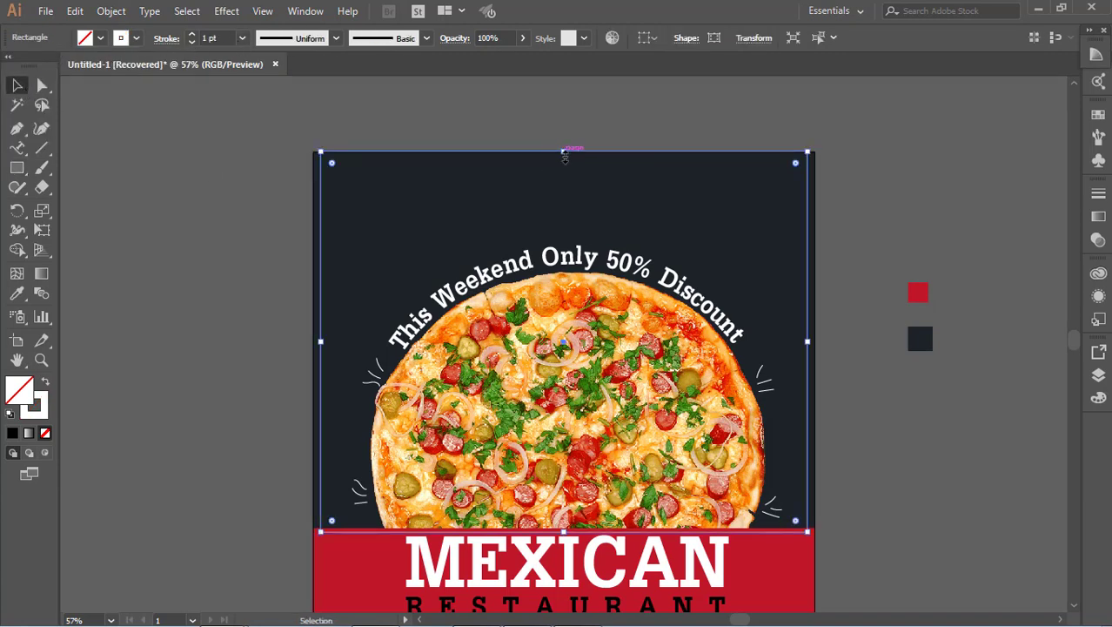
pyautogui.scroll(-4, 653, 322)
pyautogui.click(885, 451)
pyautogui.click(811, 381)
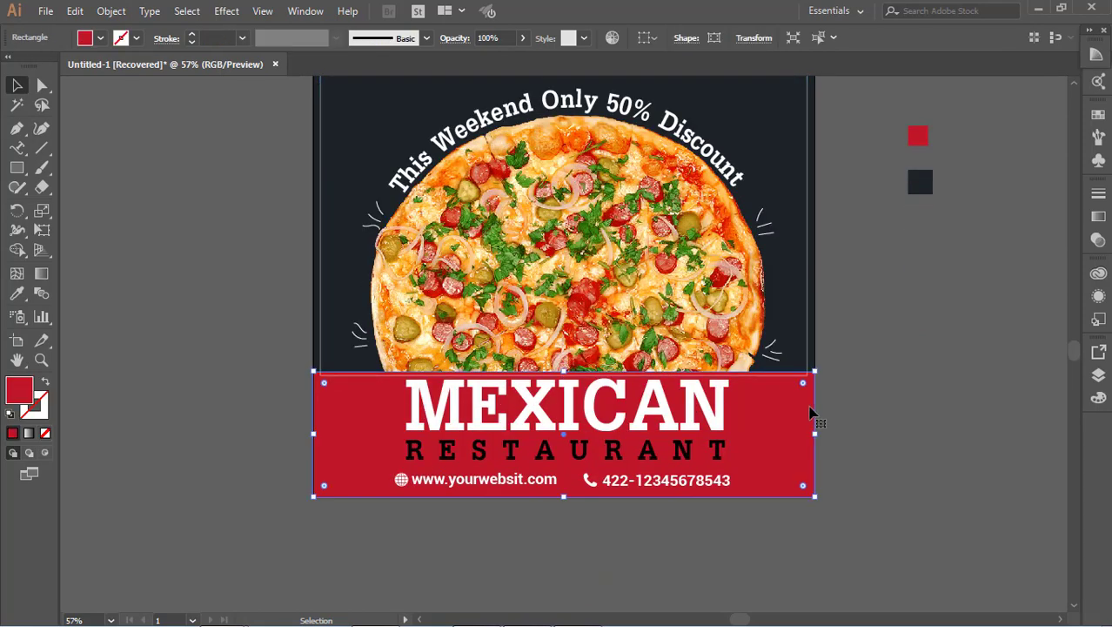
pyautogui.click(849, 369)
pyautogui.click(811, 355)
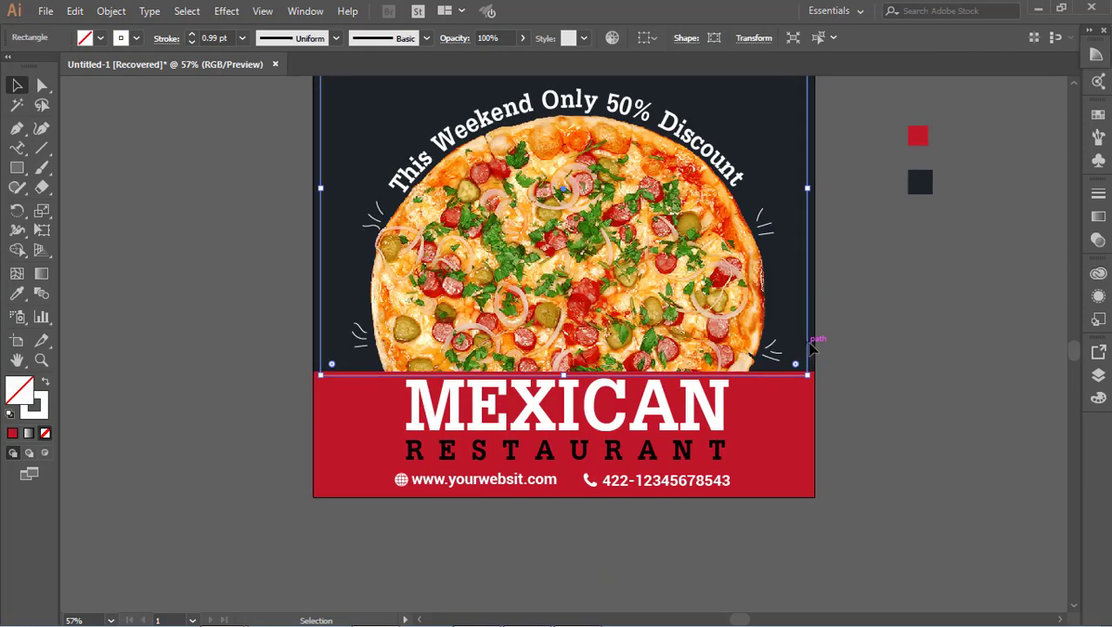
pyautogui.rightClick(809, 355)
pyautogui.click(651, 313)
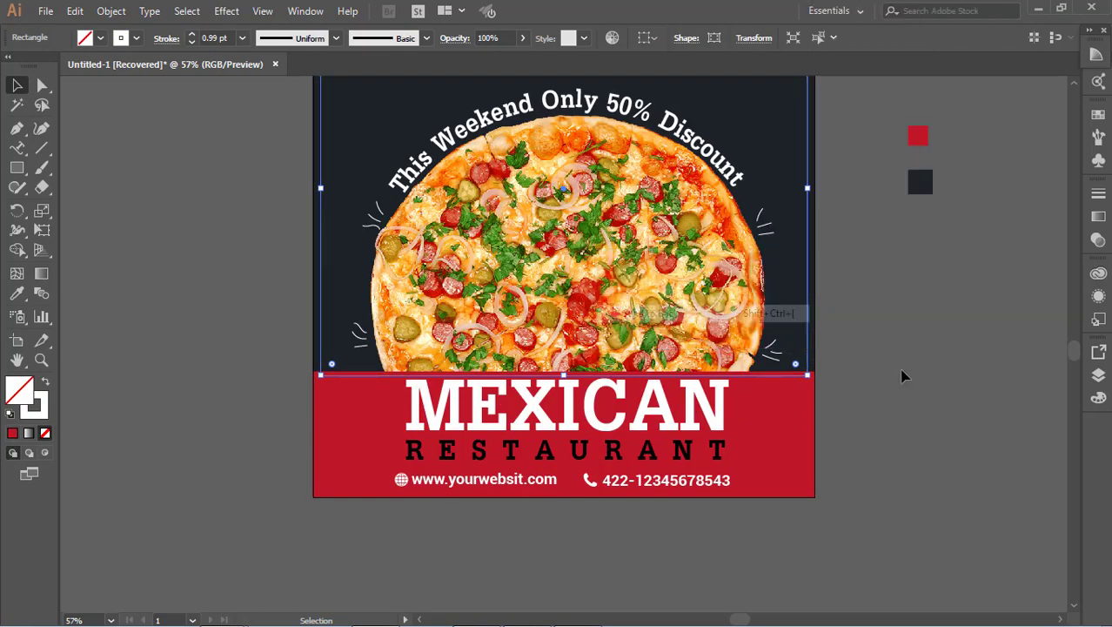
pyautogui.click(821, 375)
# Unlock all artwork and send the dark background behind everything.
pyautogui.click(111, 11)
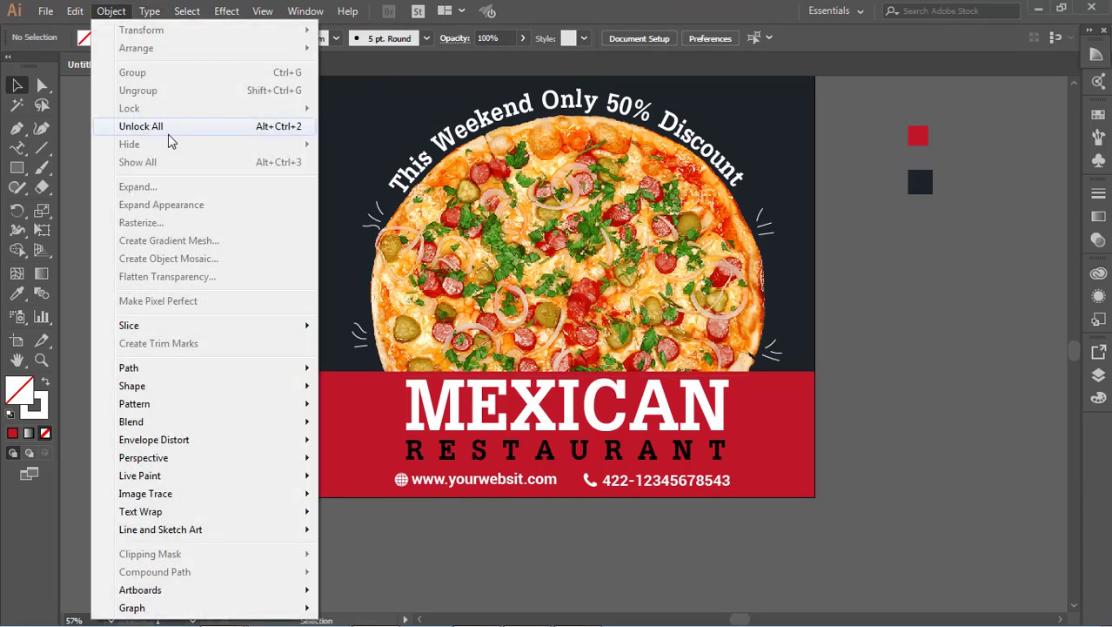
pyautogui.click(161, 124)
pyautogui.click(164, 223)
pyautogui.click(794, 303)
pyautogui.rightClick(795, 303)
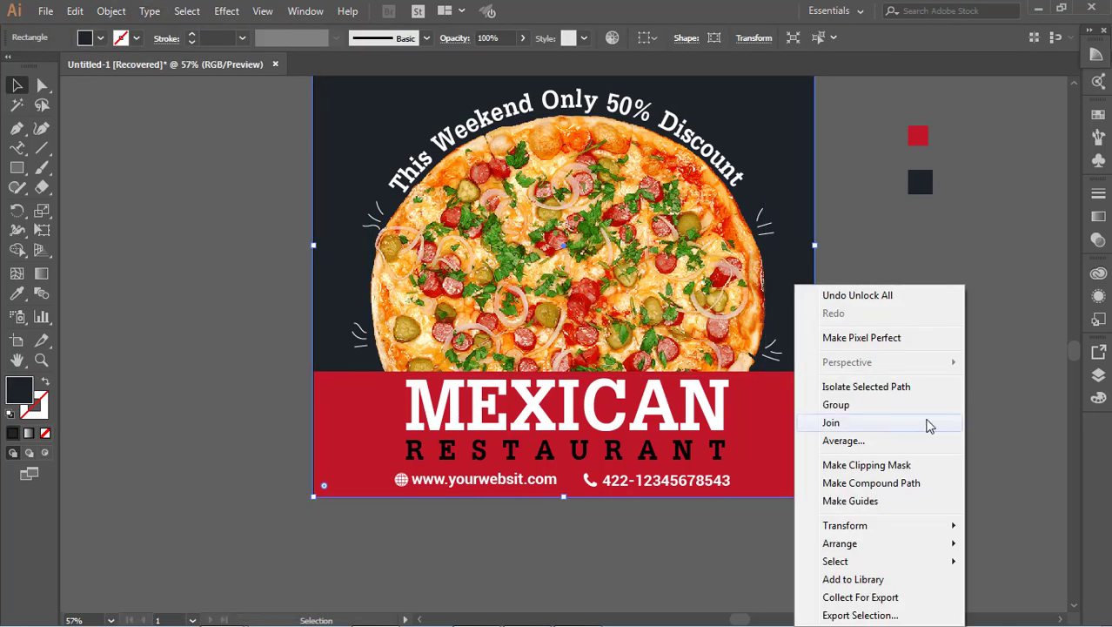
pyautogui.click(641, 576)
# Set the inset white frame rectangle's stroke weight to 2 pt.
pyautogui.click(837, 461)
pyautogui.scroll(3, 836, 461)
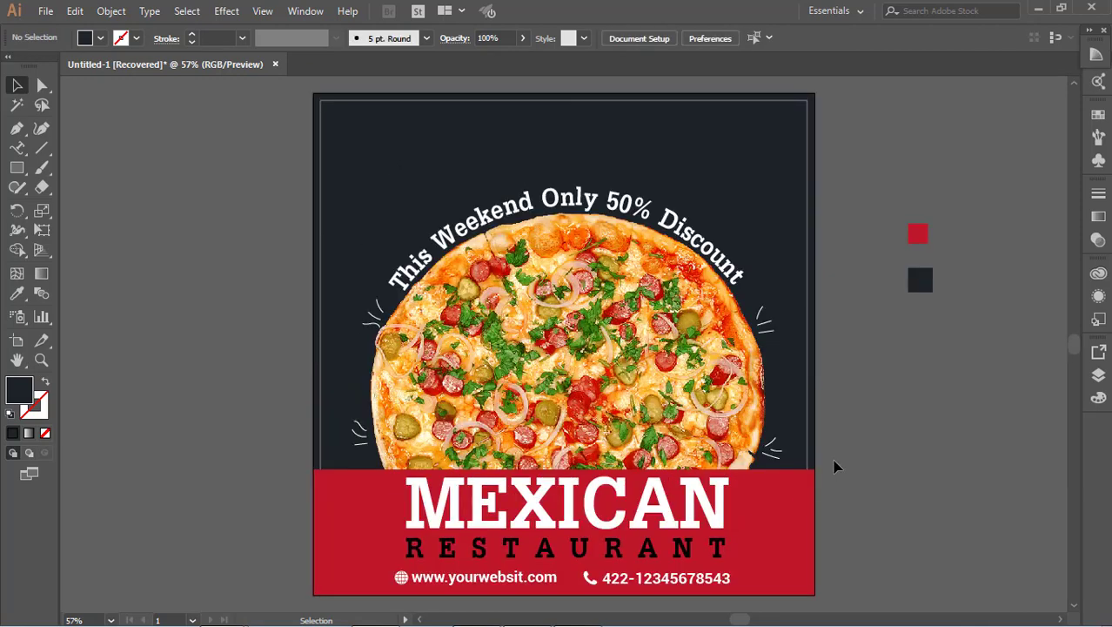
pyautogui.scroll(3, 795, 175)
pyautogui.click(797, 167)
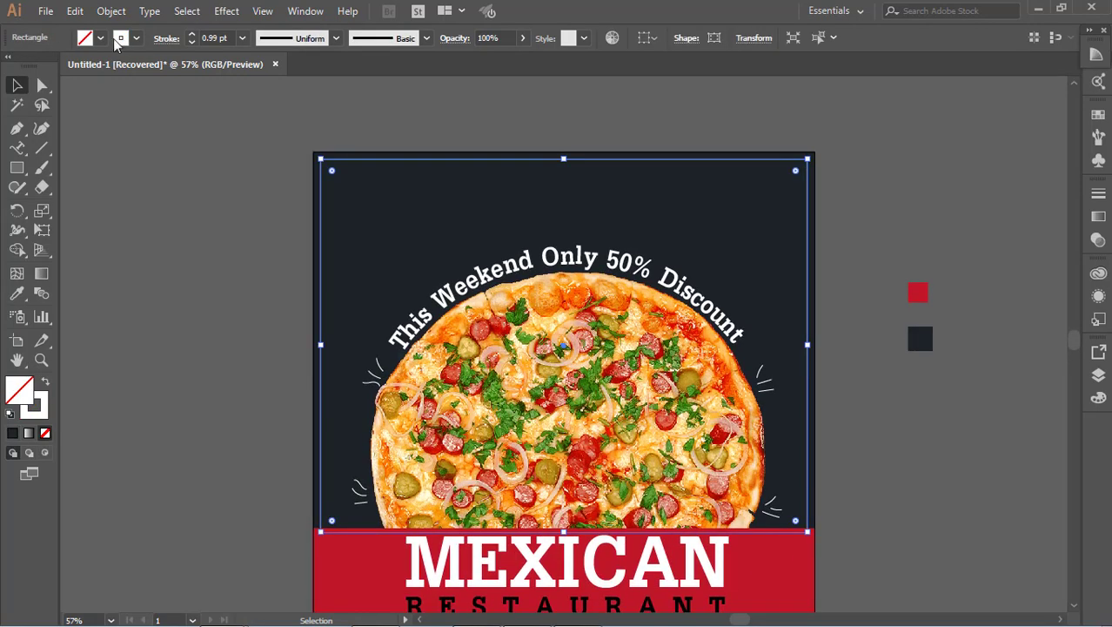
pyautogui.click(242, 37)
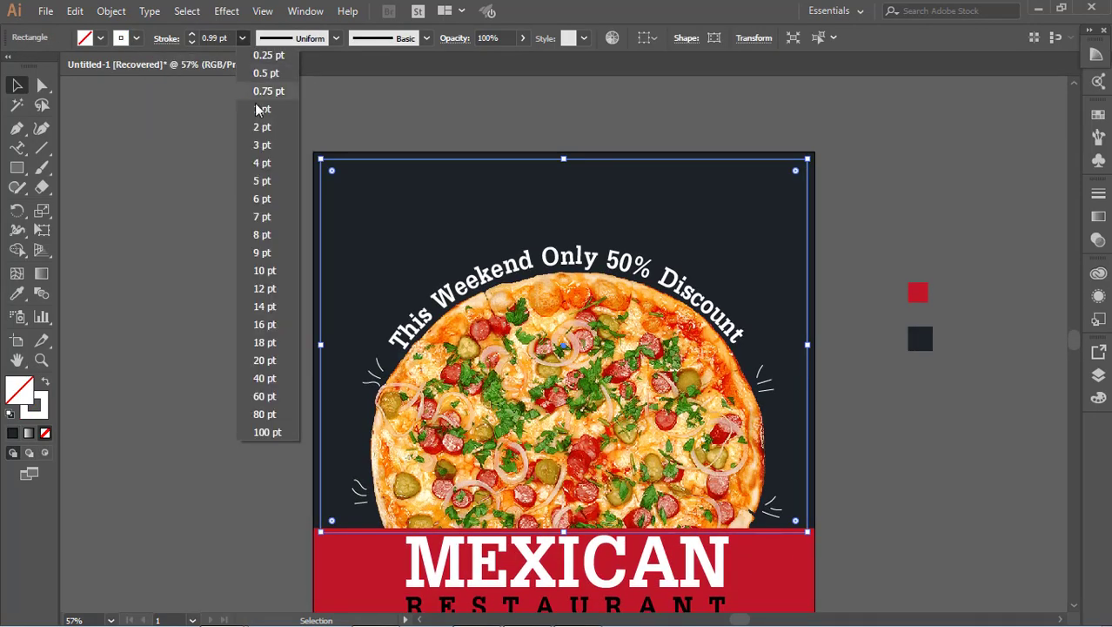
pyautogui.click(259, 113)
pyautogui.click(268, 160)
pyautogui.scroll(-3, 725, 162)
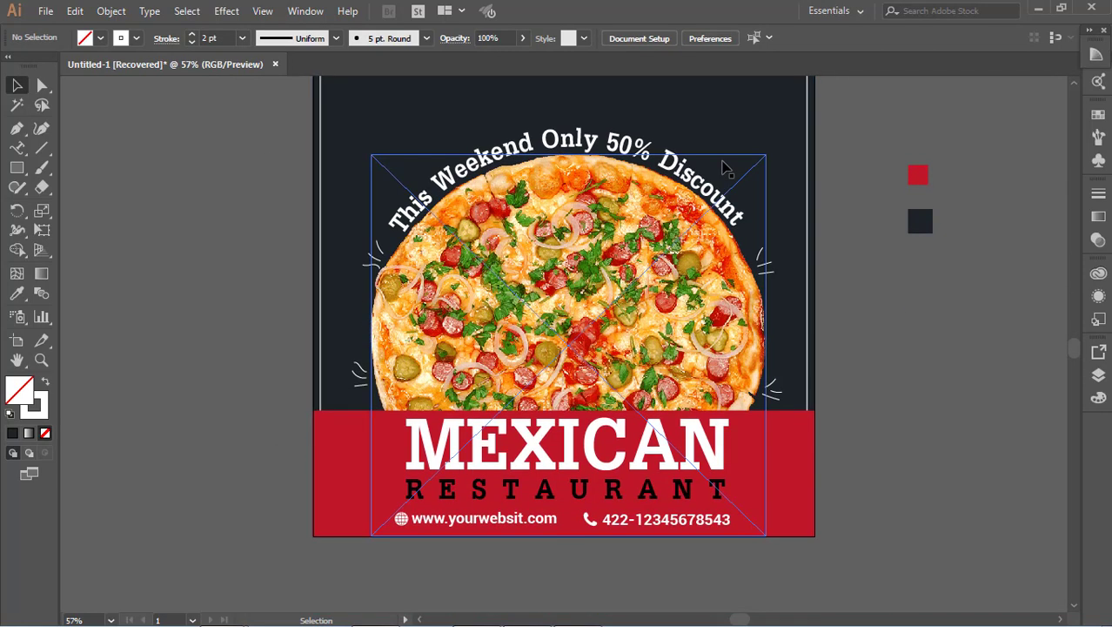
pyautogui.scroll(1, 892, 376)
pyautogui.scroll(2, 892, 376)
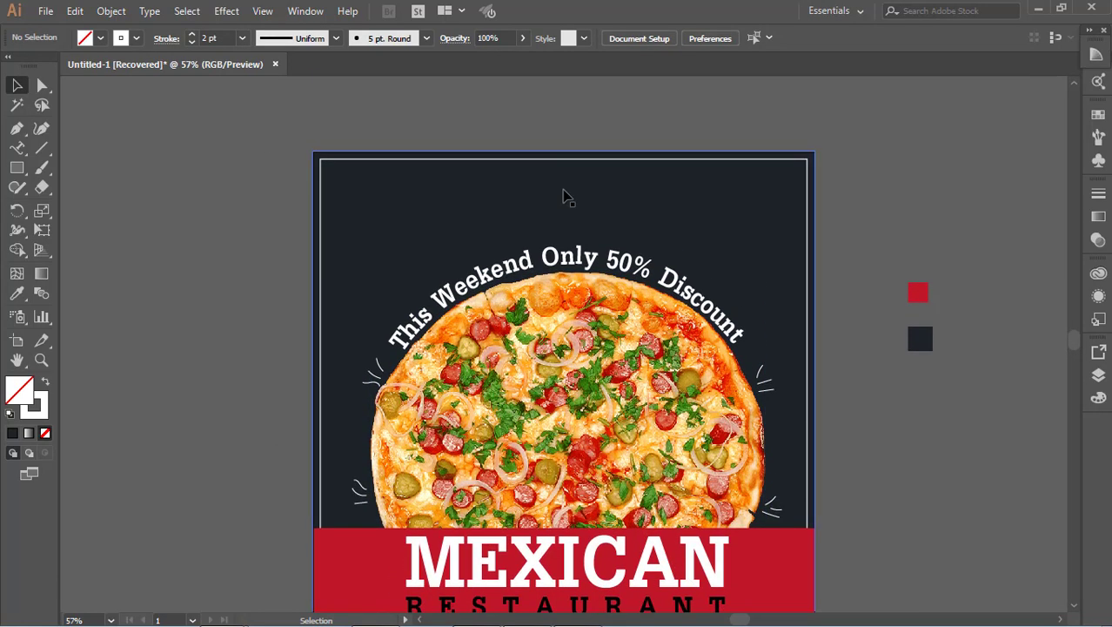